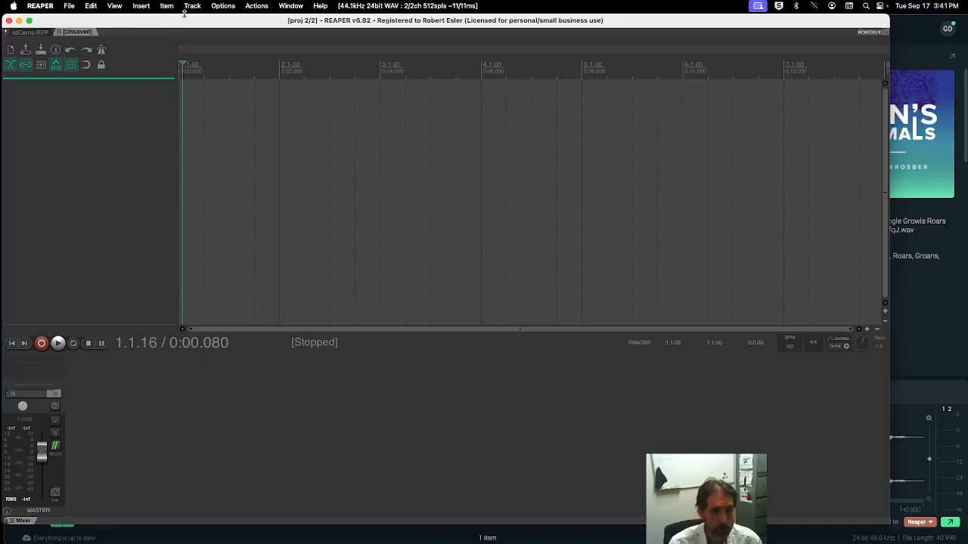
Step: Insert the media file iceDrop.mp4 from the sdDemo folder on the Desktop and return the playhead to the project start
left_click(189, 6)
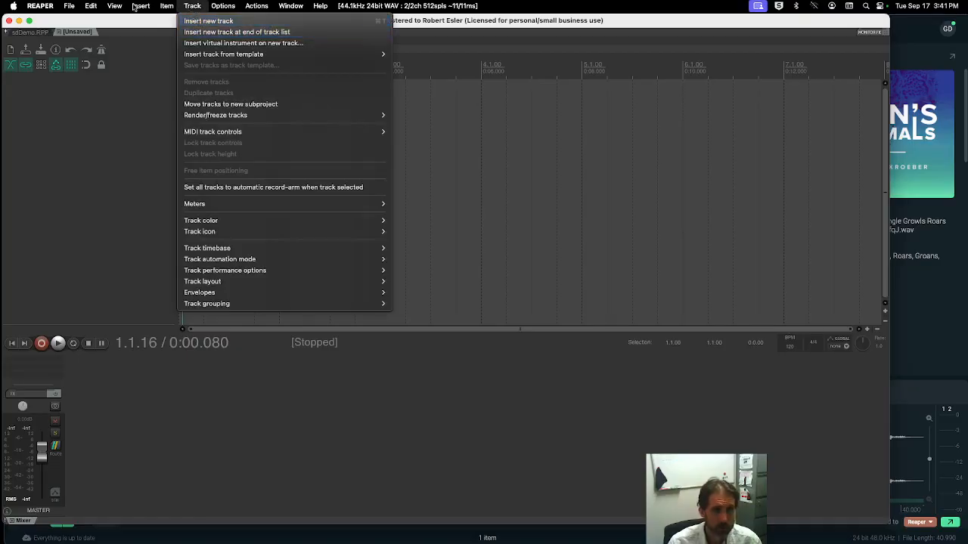
mouse_move(131, 7)
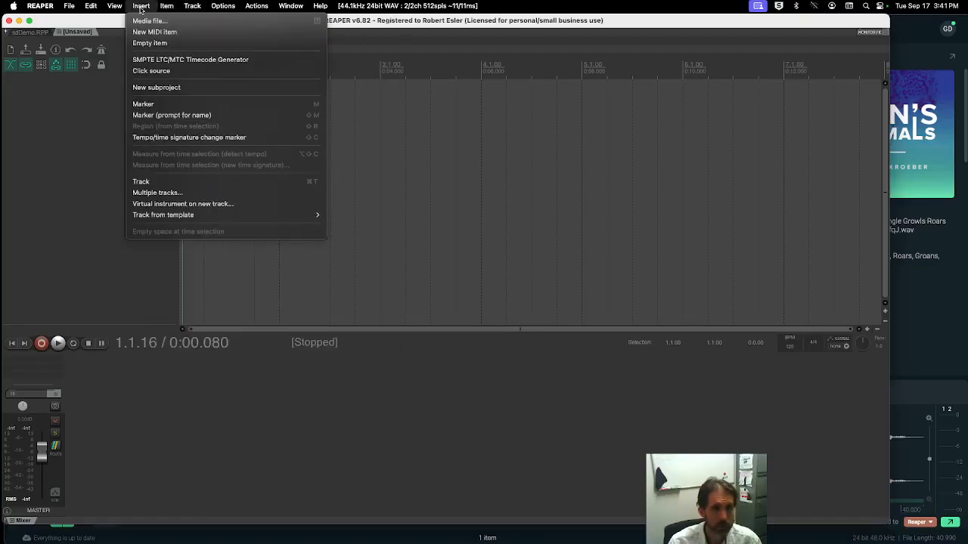
left_click(213, 23)
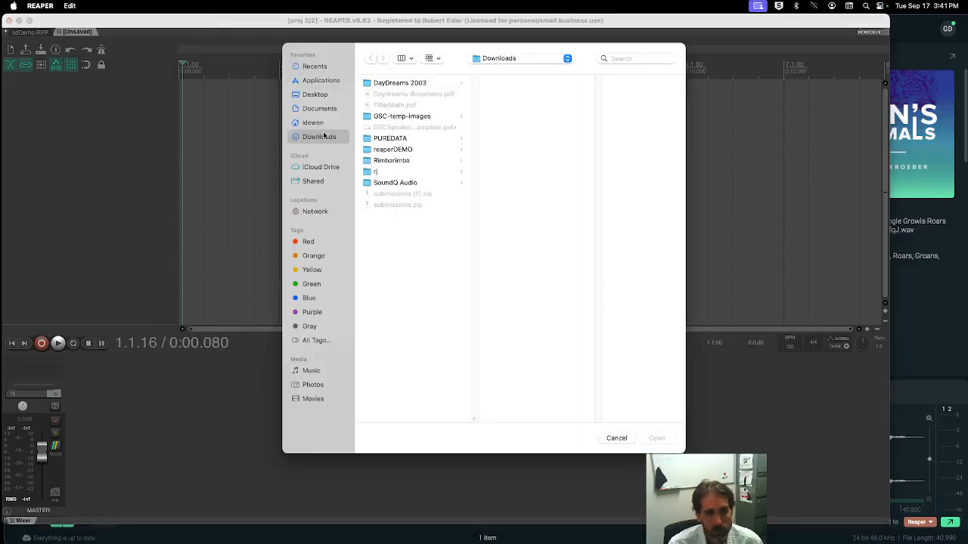
left_click(320, 97)
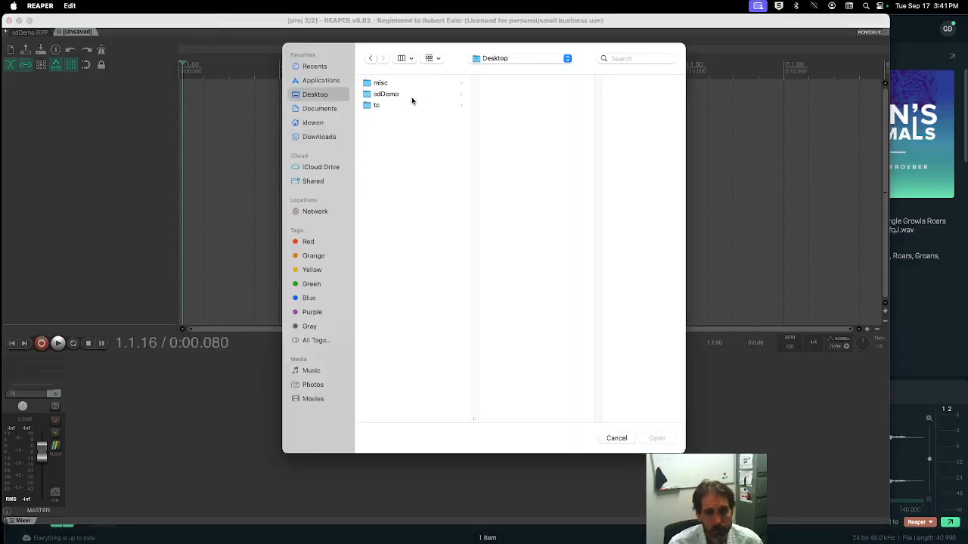
left_click(412, 96)
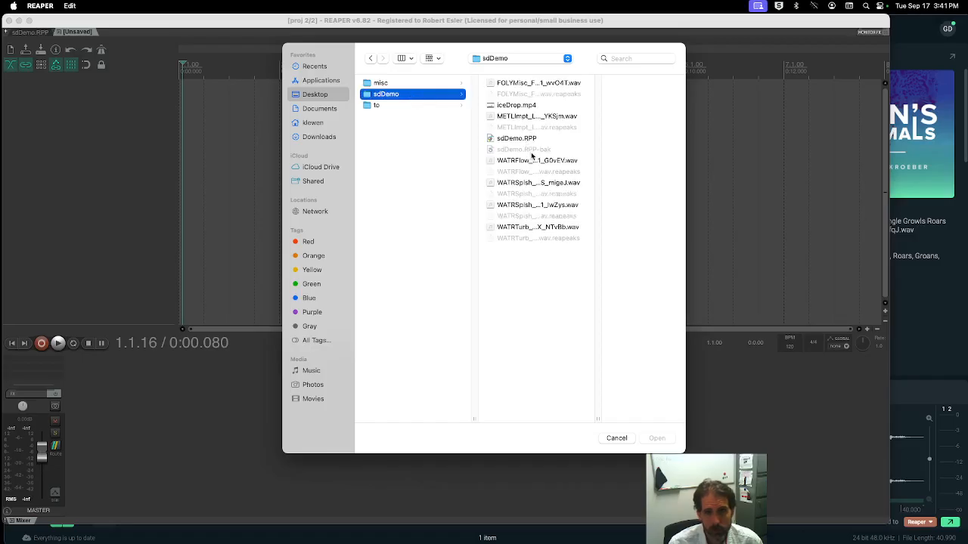
left_click(518, 107)
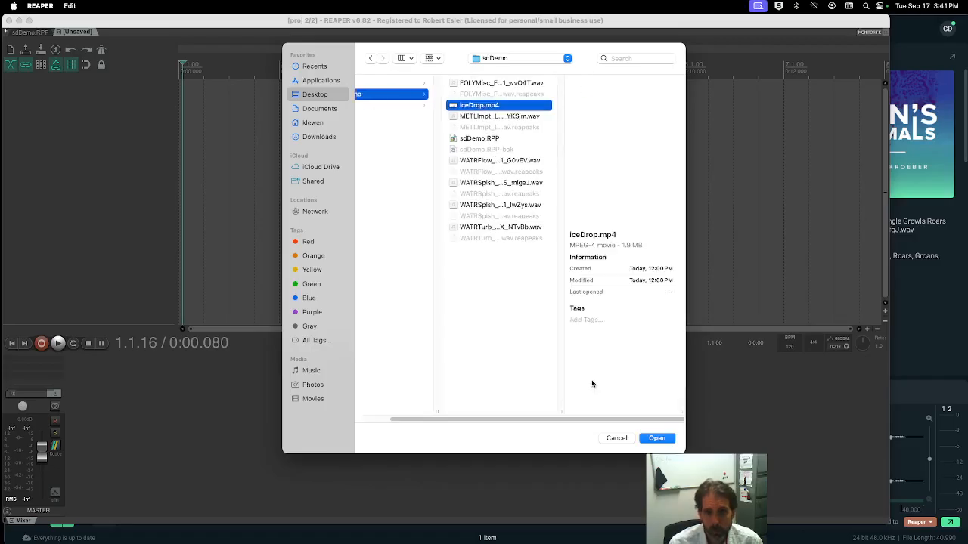
left_click(657, 439)
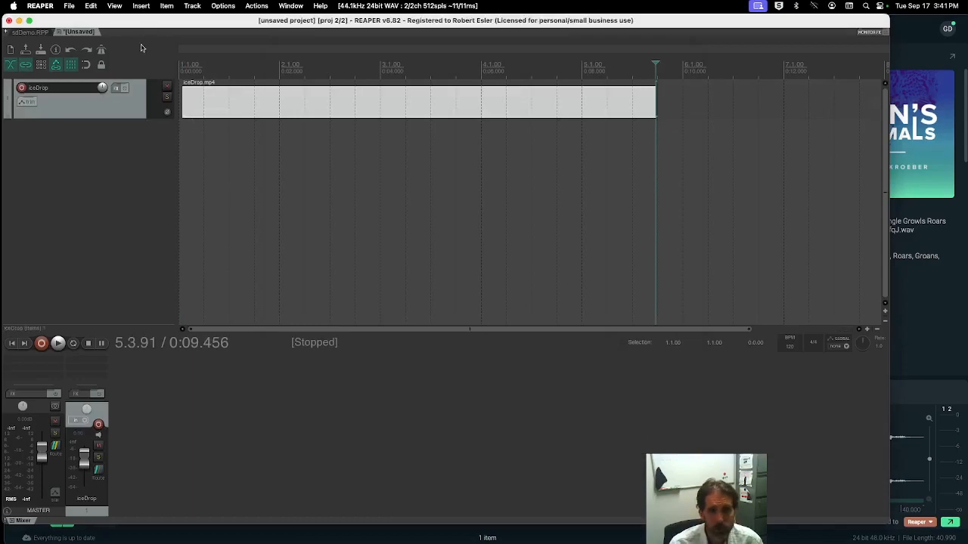
left_click(12, 344)
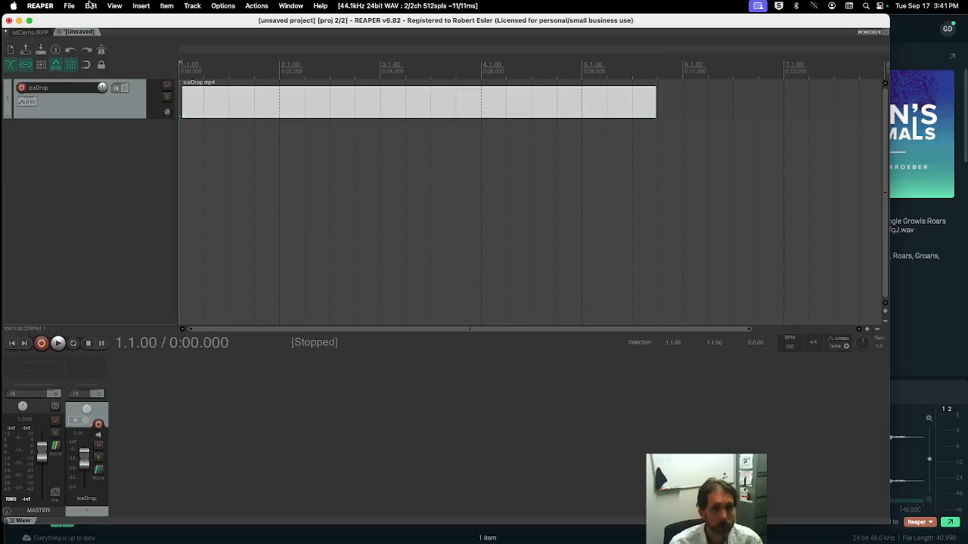
Step: Show the Video window, shrunk and placed below the track area, and preview the iceDrop clip's playback
left_click(115, 6)
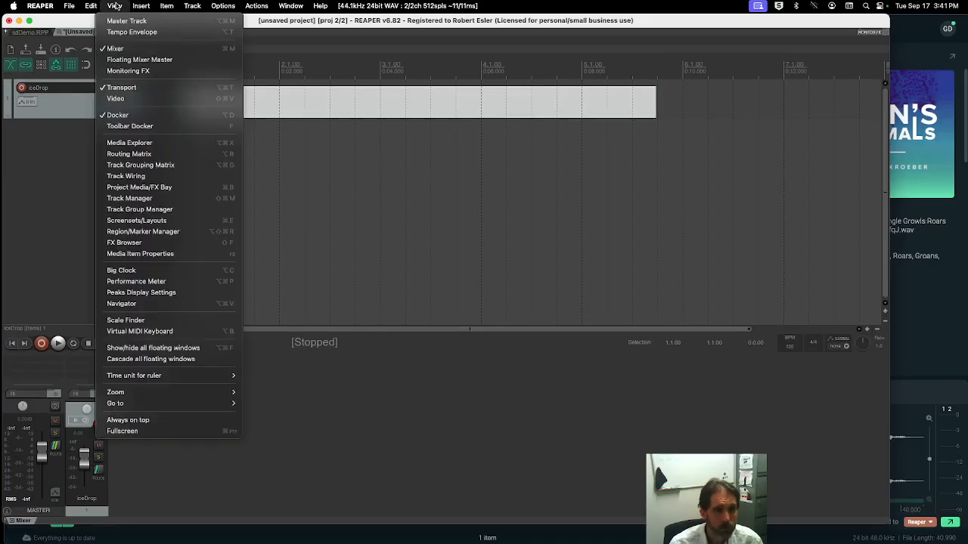
left_click(144, 99)
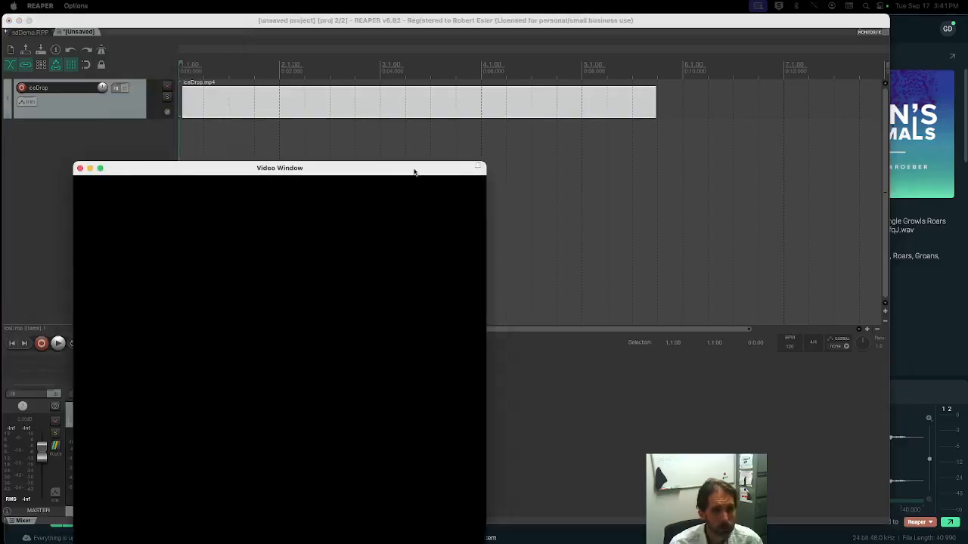
left_click_drag(415, 168, 430, 89)
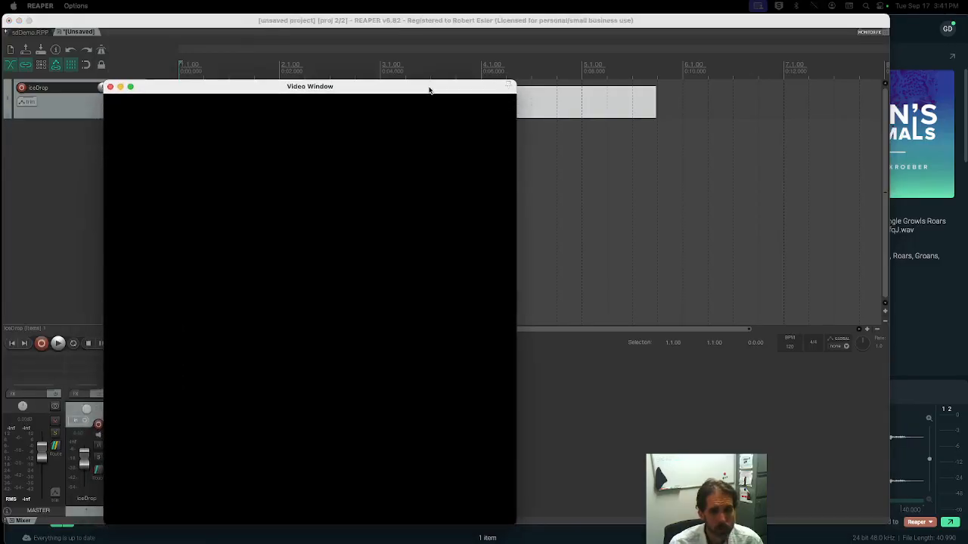
left_click_drag(511, 515, 378, 288)
left_click_drag(244, 91, 394, 329)
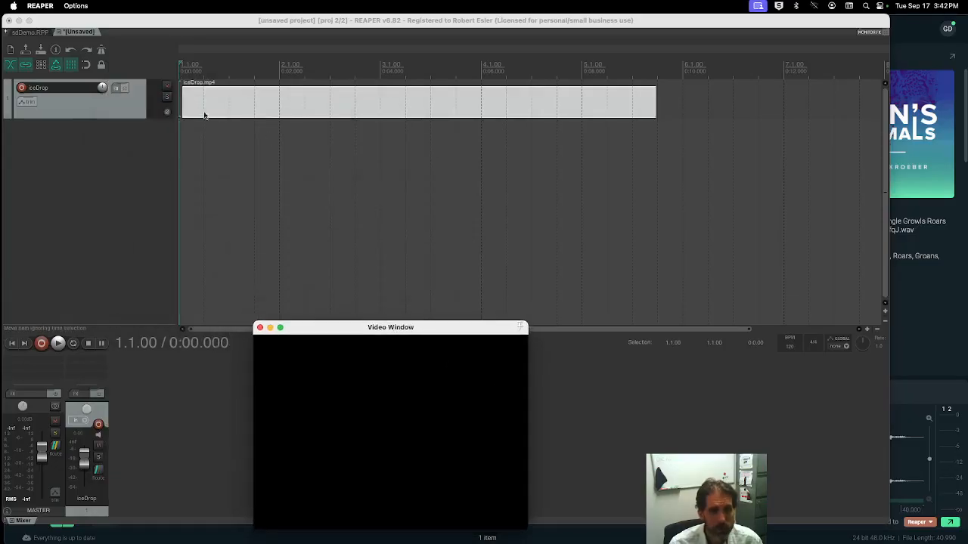
key("space")
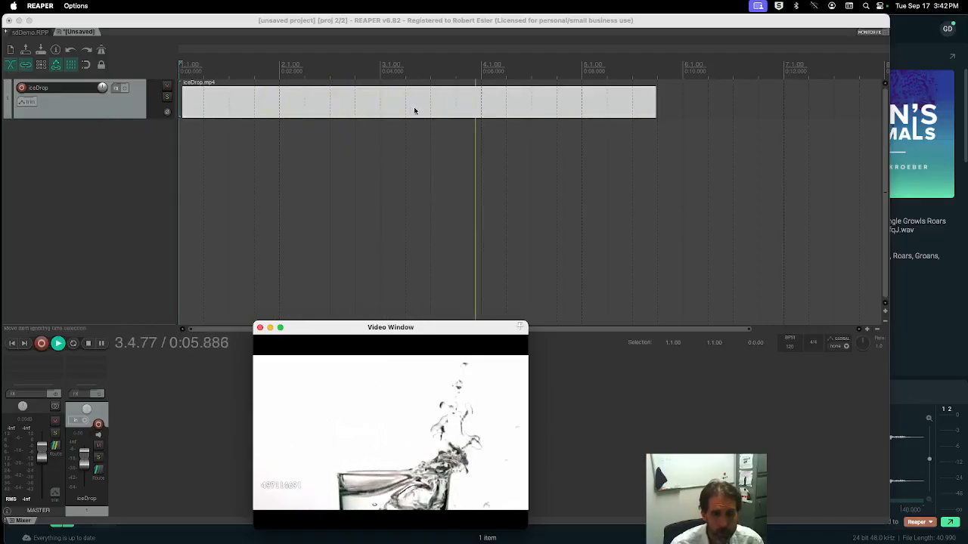
key("space")
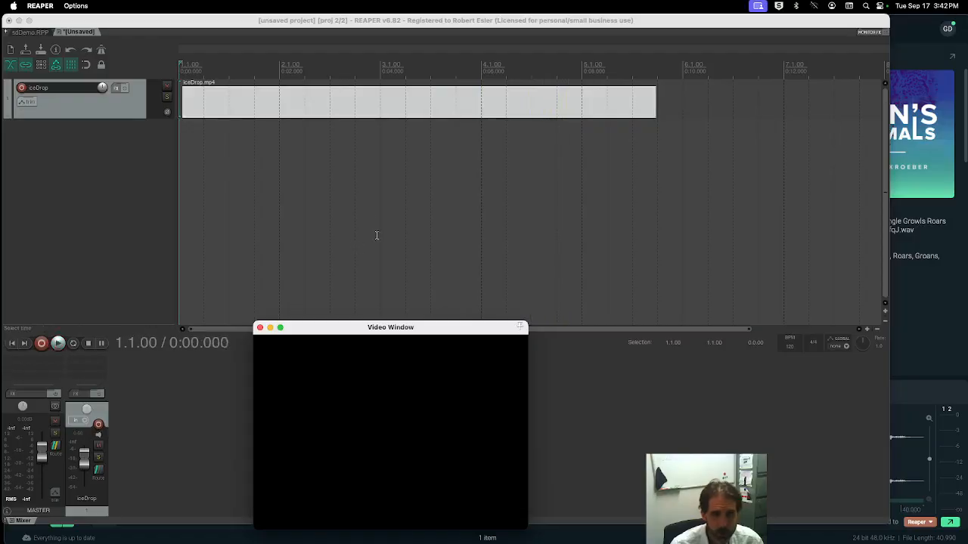
Step: Insert a new empty track below the iceDrop track
left_click(123, 110)
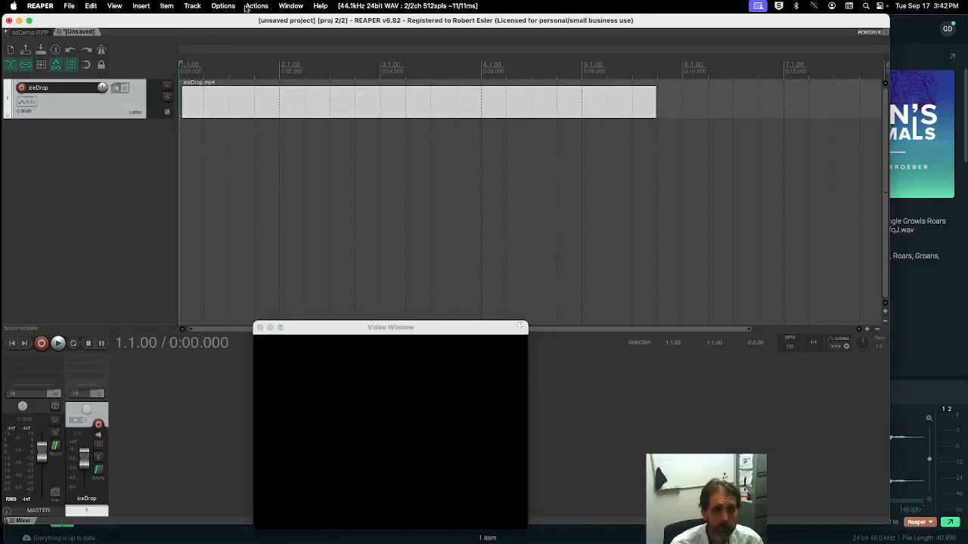
left_click(195, 6)
left_click(211, 22)
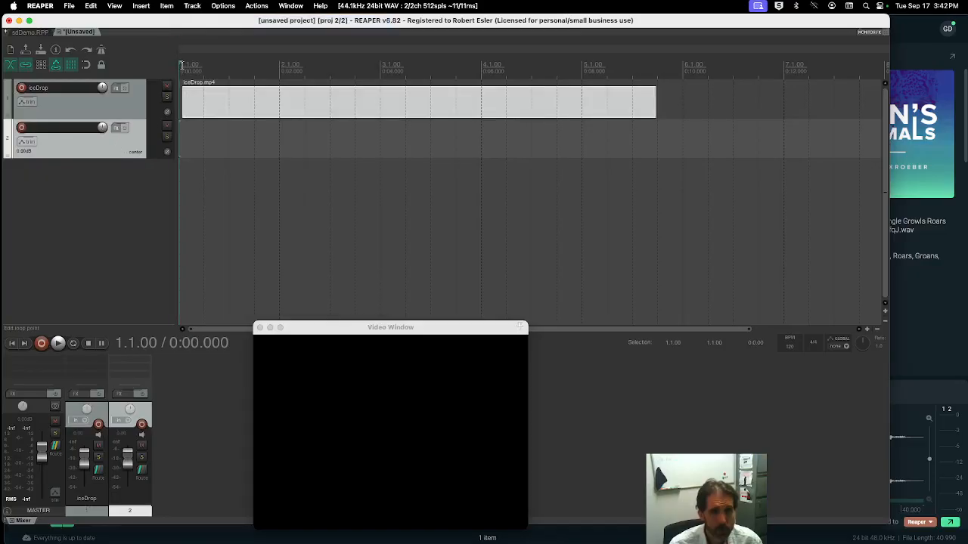
Step: Place the playhead at about 0:00.41, where the ice cube meets the glass, and add a marker at that moment
left_click_drag(223, 105, 227, 110)
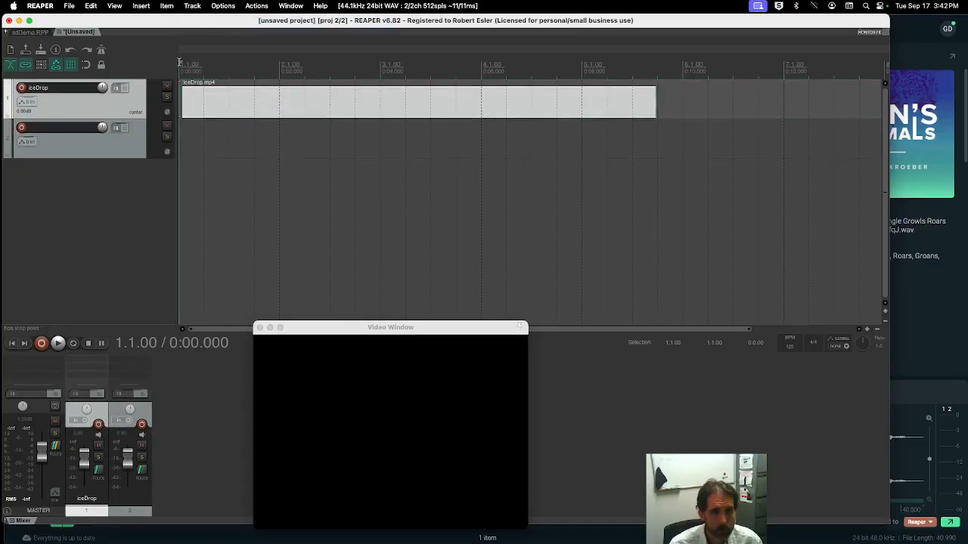
left_click_drag(179, 65, 198, 62)
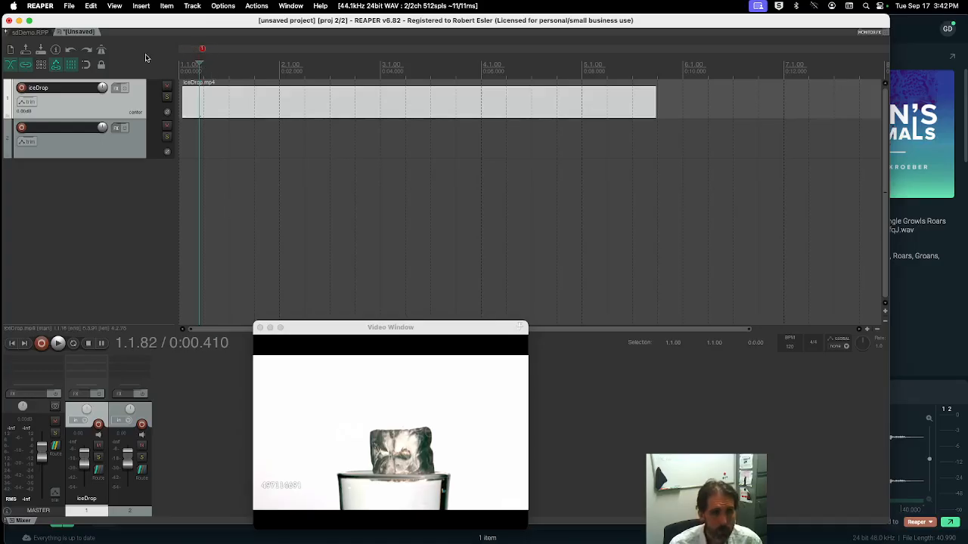
left_click(86, 66)
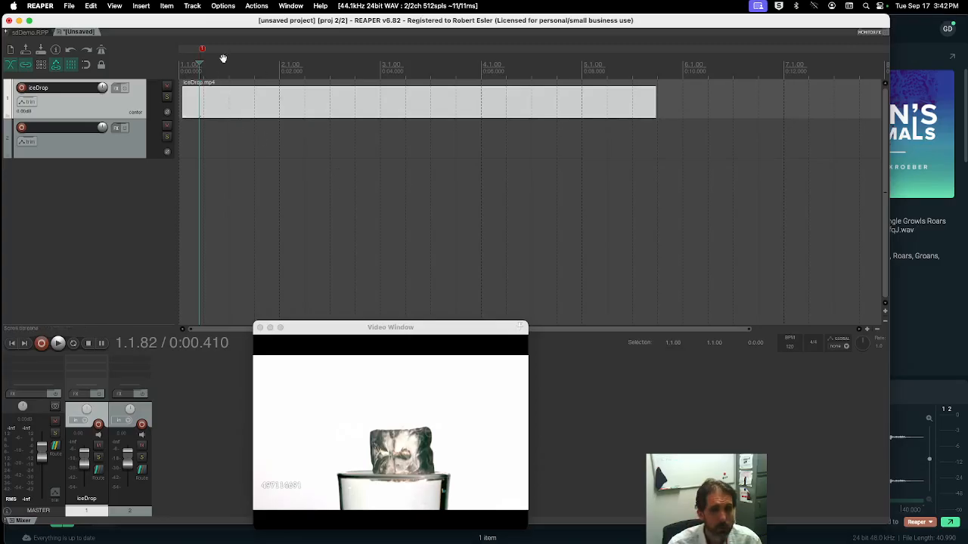
Step: Switch to SoundQ and search the sound library for "water splash"
key("super+Tab")
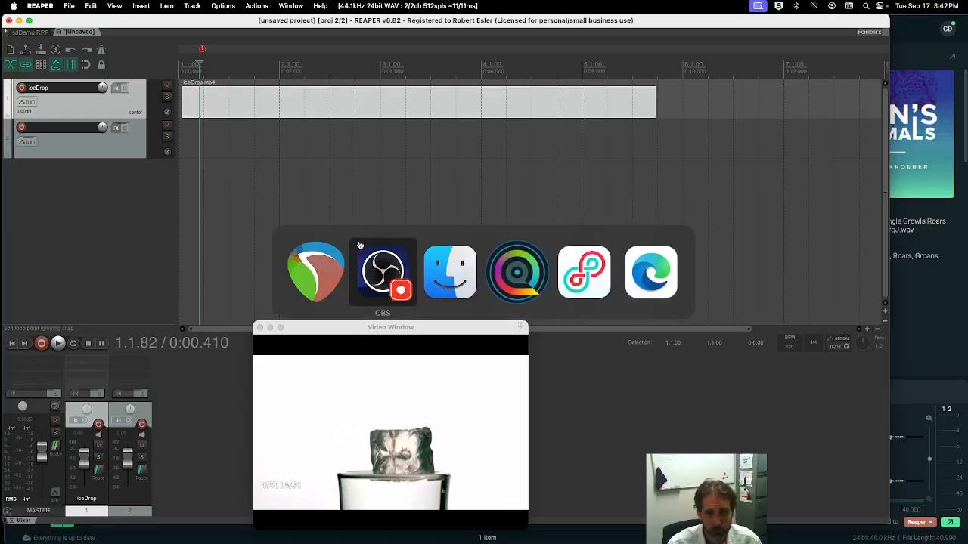
left_click(529, 270)
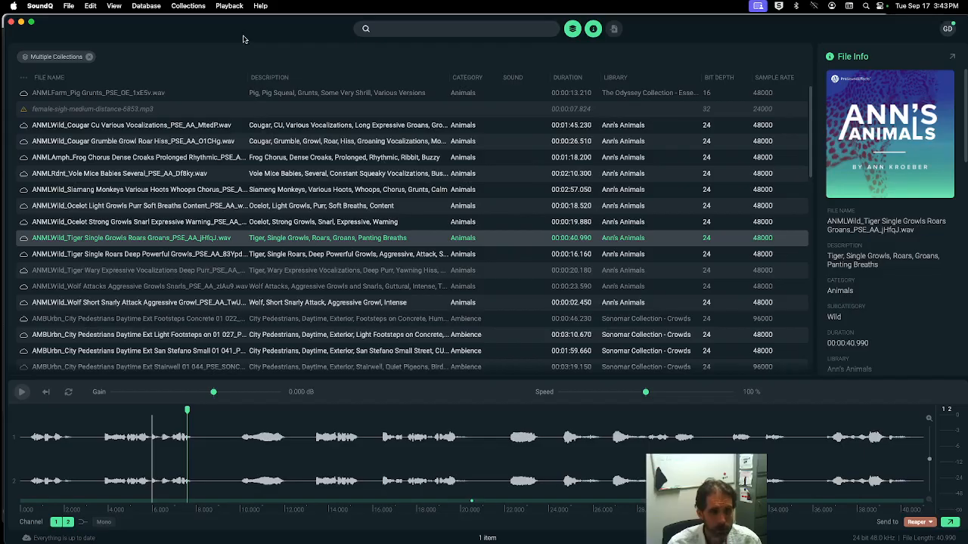
left_click(461, 28)
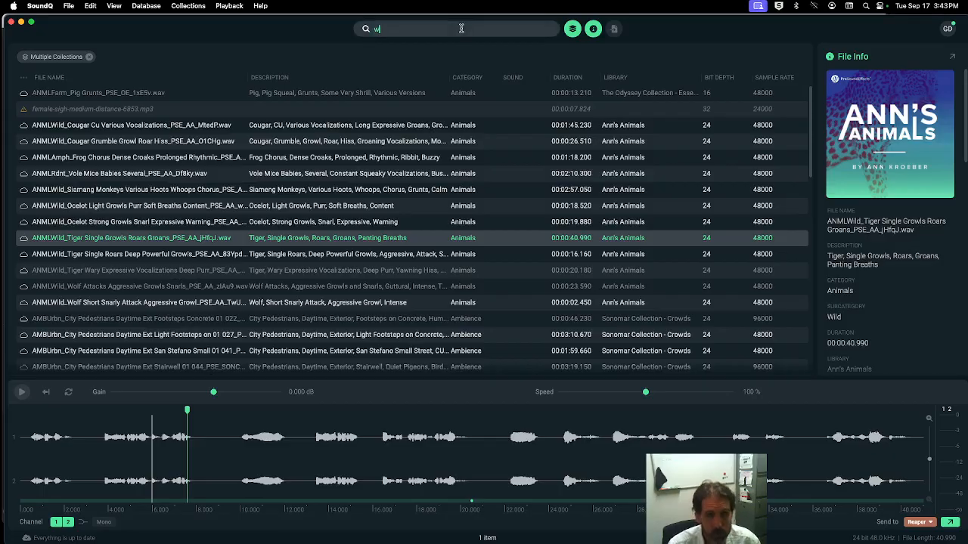
type("water splash")
key("Return")
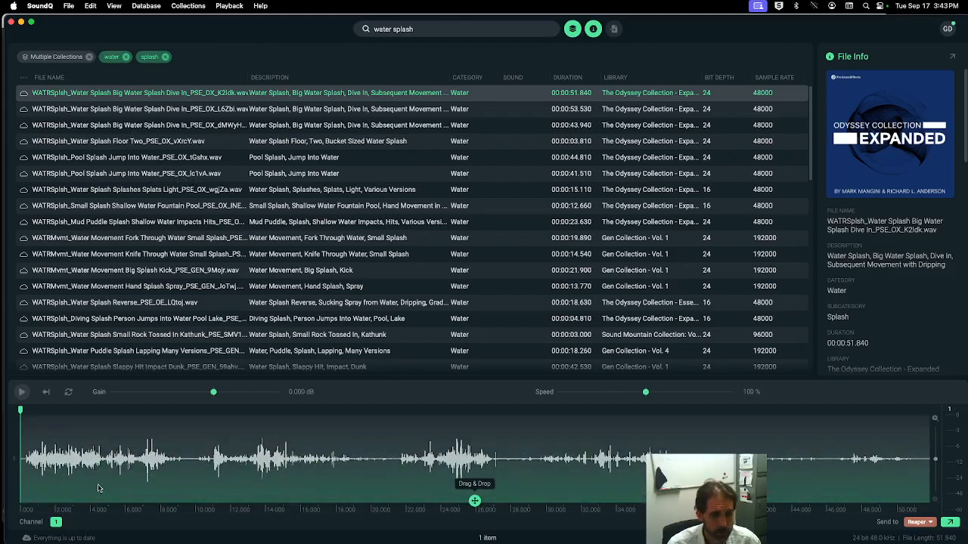
Step: Audition the Big Water Splash Dive In, Water Splash Floor Two and Pool Splash Jump Into Water recordings, including the latter's second splash
left_click(22, 393)
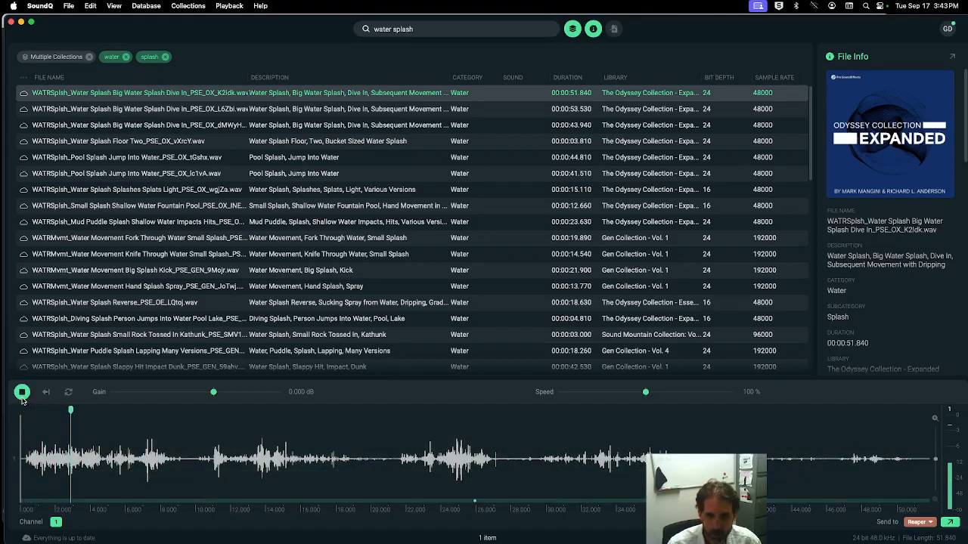
left_click(22, 396)
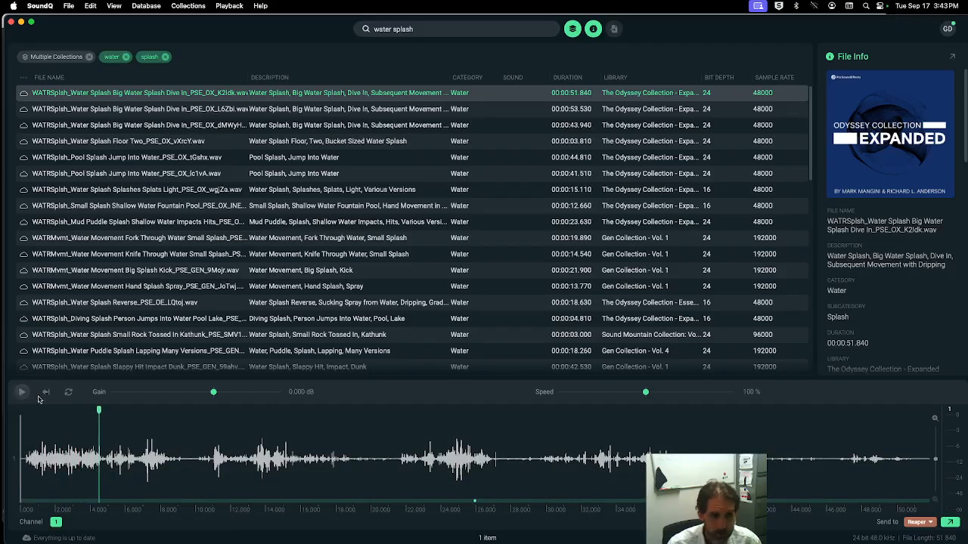
left_click(167, 143)
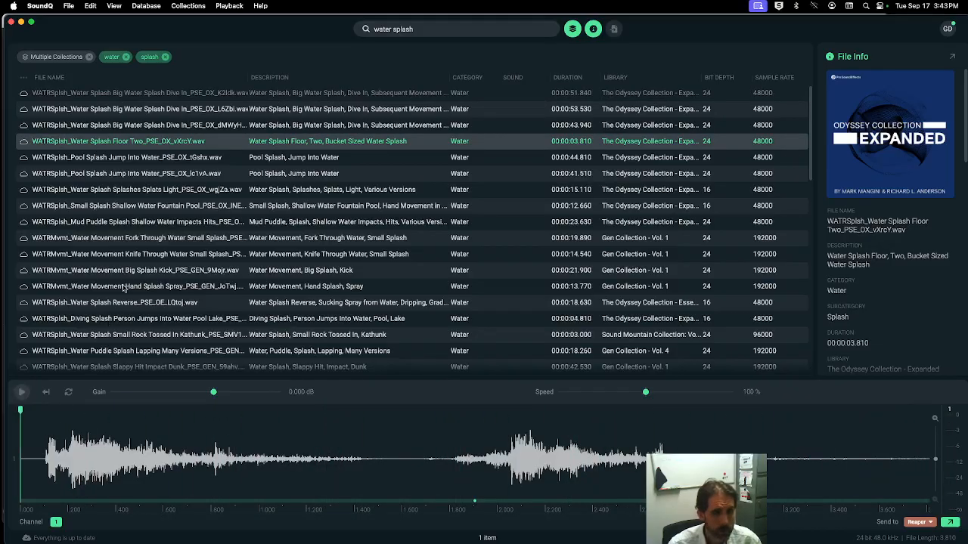
left_click(139, 159)
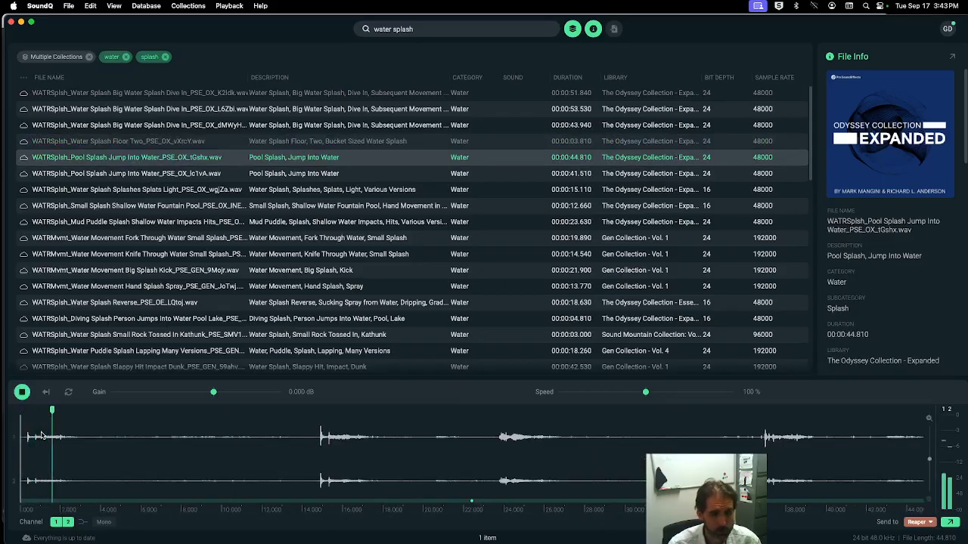
left_click(316, 444)
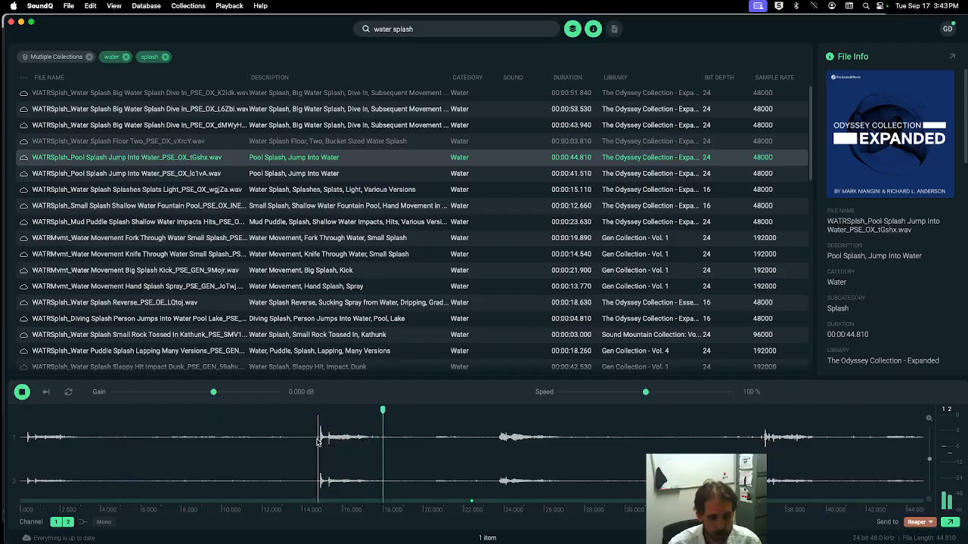
key("space")
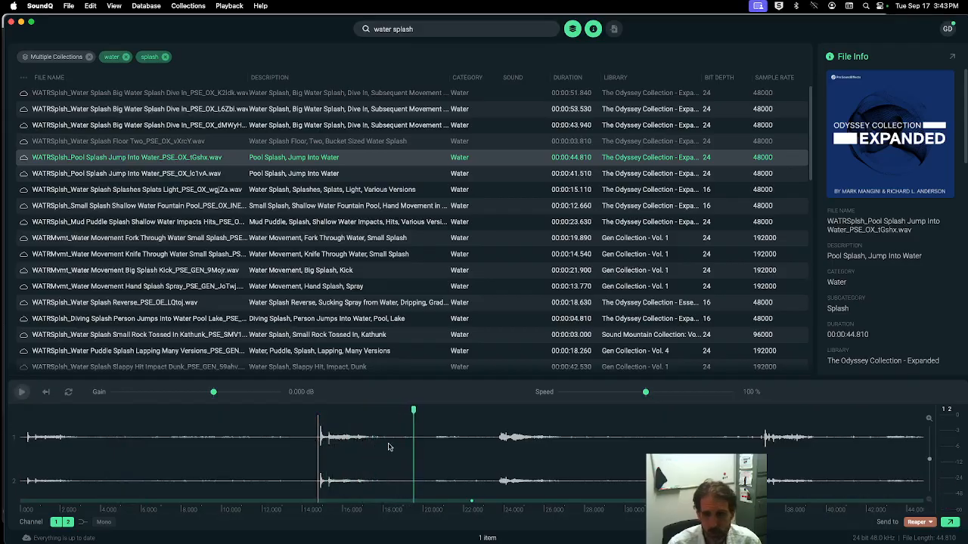
Step: Send the entire WATRSplsh_Pool Splash Jump Into Water_PSE_OX_tGshx.wav file to the Reaper timeline
left_click(932, 522)
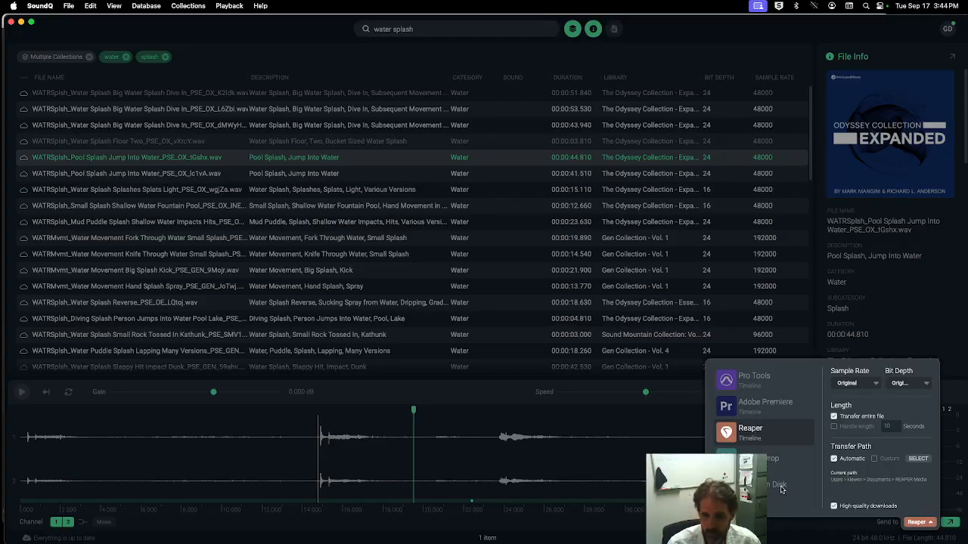
left_click(959, 493)
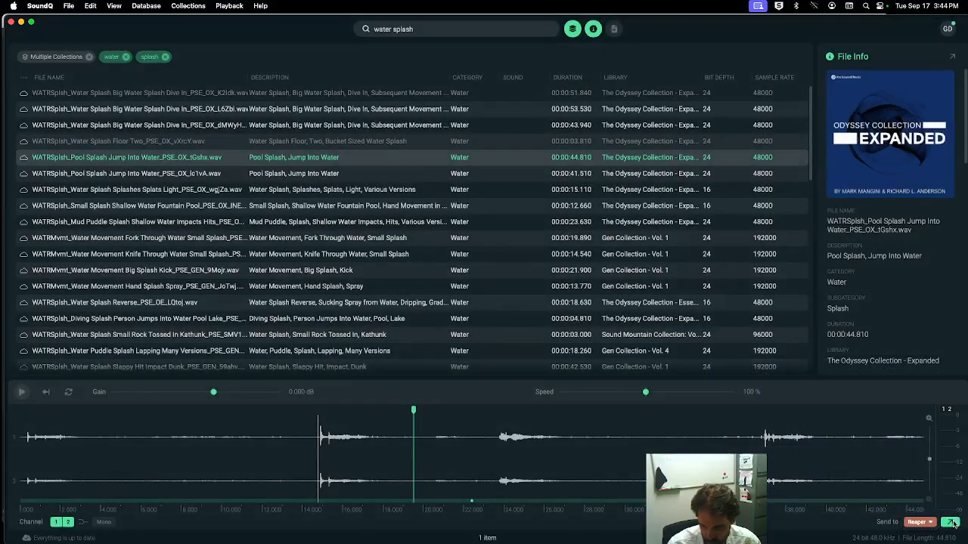
left_click(953, 523)
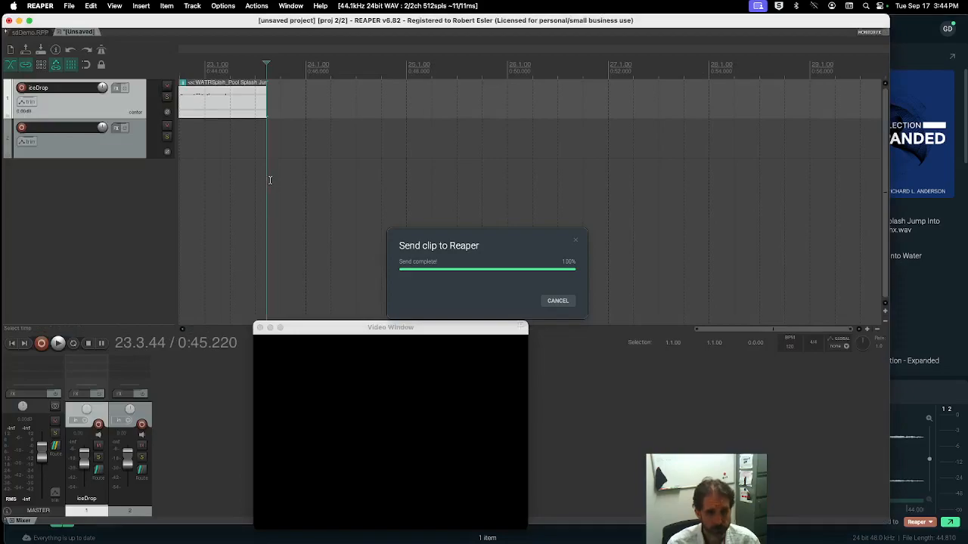
Step: Move the iceDrop video to the timeline start and the pool splash clip onto the second track, aligning its first splash with the marker
left_click_drag(741, 331, 34, 320)
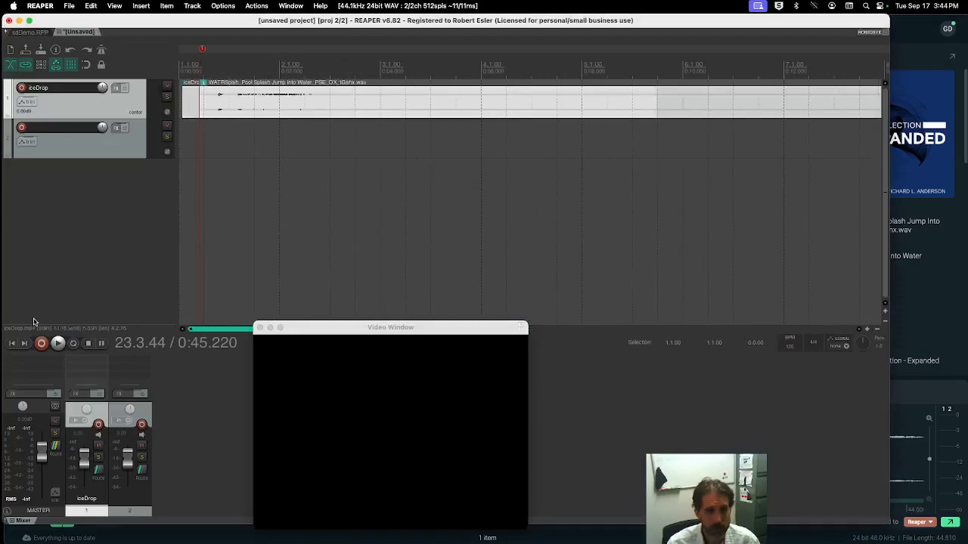
left_click_drag(229, 108, 237, 83)
left_click(194, 104)
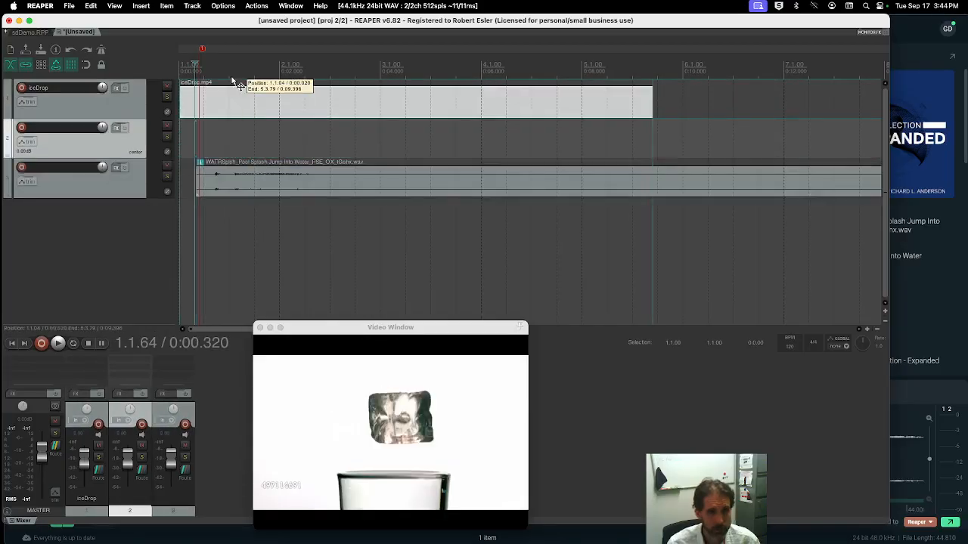
left_click_drag(236, 181, 217, 150)
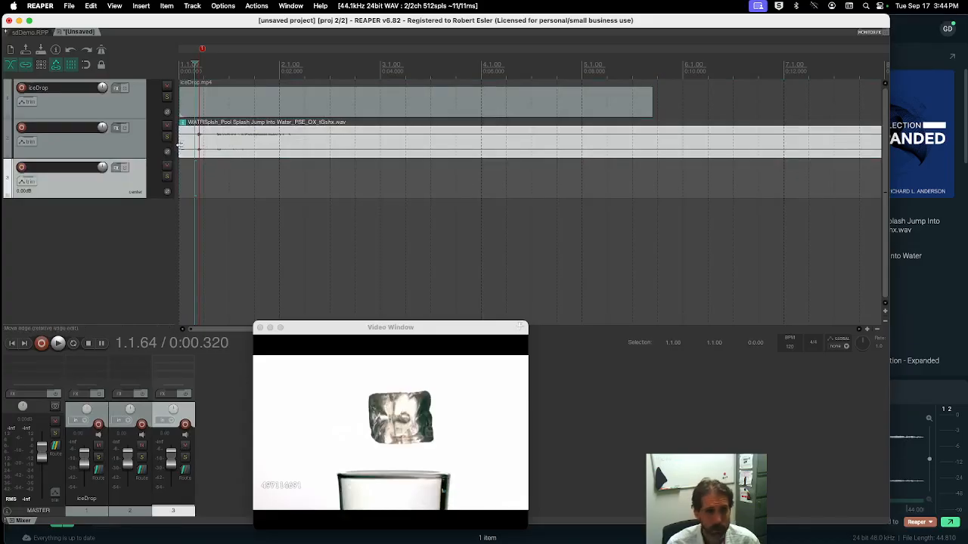
Step: Trim the silent lead-in off the pool splash clip and start its first splash beside the marker
left_click_drag(181, 143, 525, 144)
left_click_drag(604, 145, 285, 147)
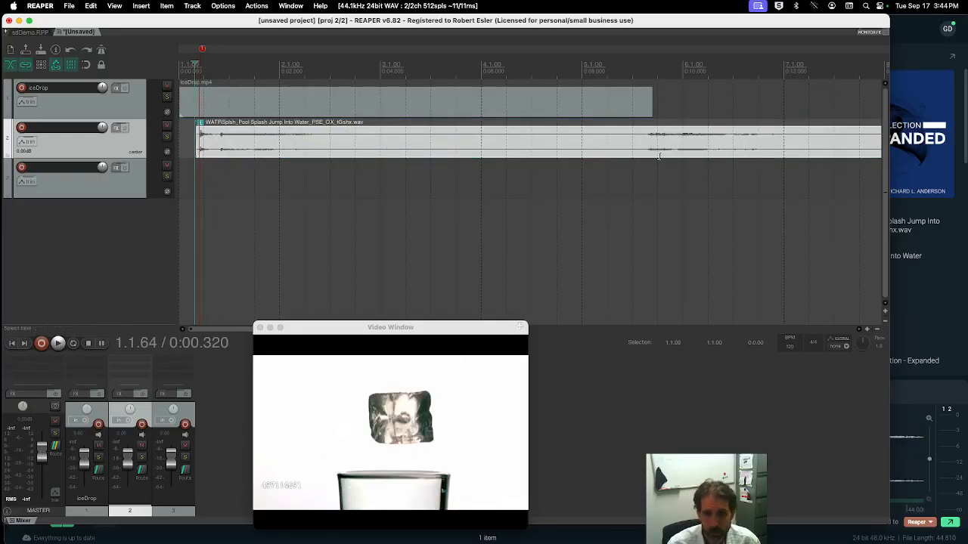
Step: Split the pool splash clip at about 0:08.56 and delete the part containing the second splash
left_click(609, 71)
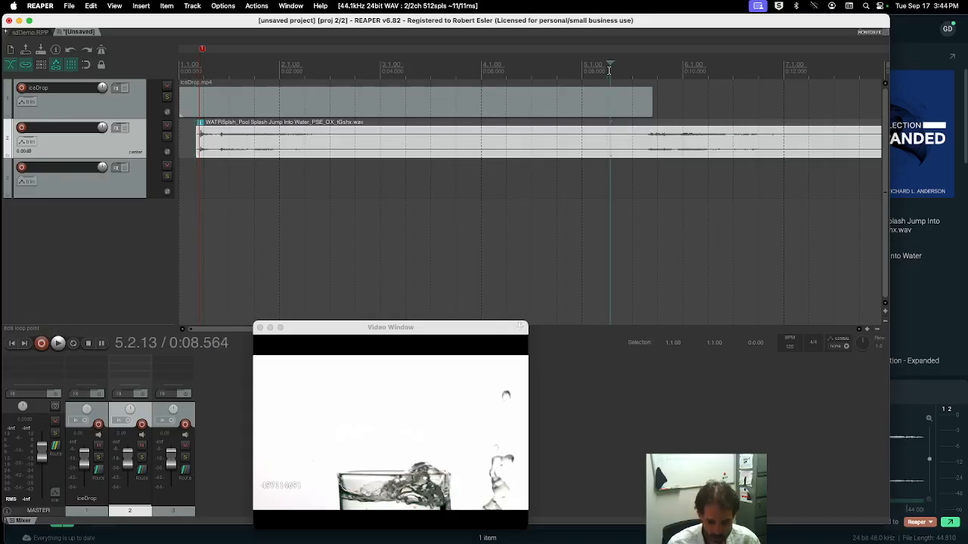
key("s")
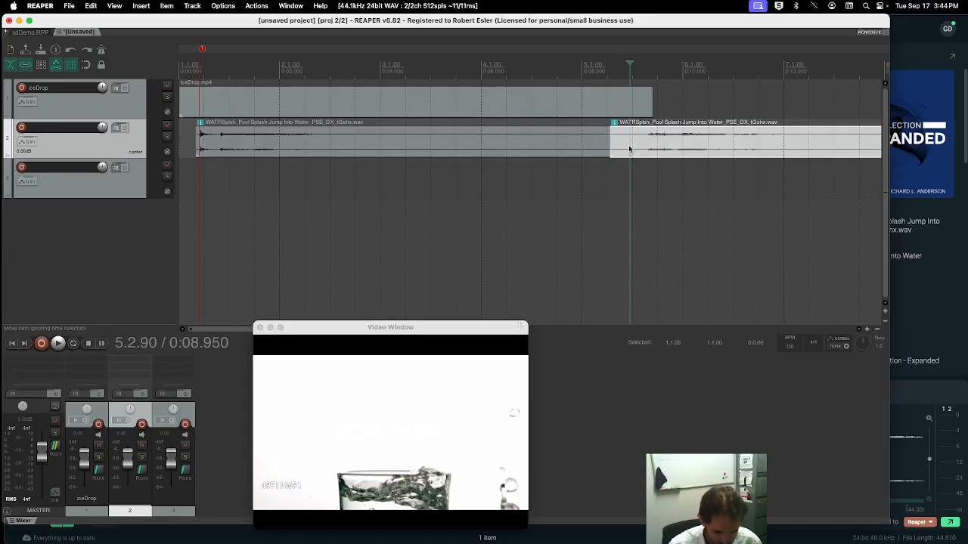
key("Delete")
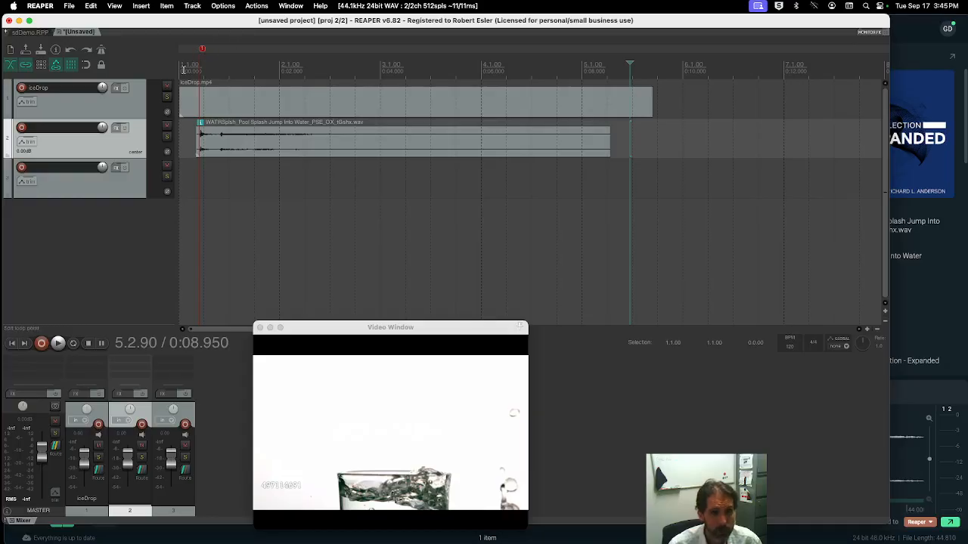
Step: Shorten the pool splash clip to end at about 0:03.4 with a fade-out, and play it against the video
left_click(183, 70)
key("space")
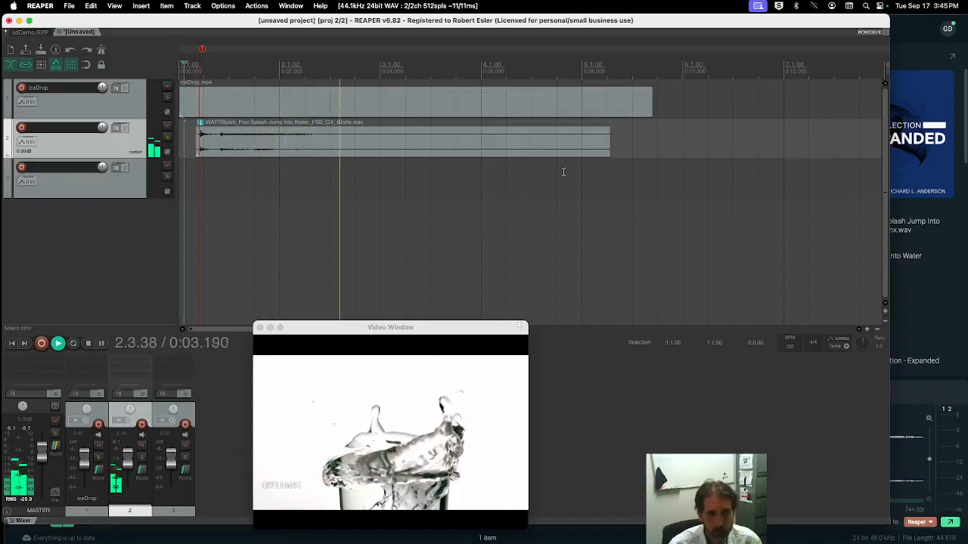
key("space")
left_click_drag(609, 145, 345, 131)
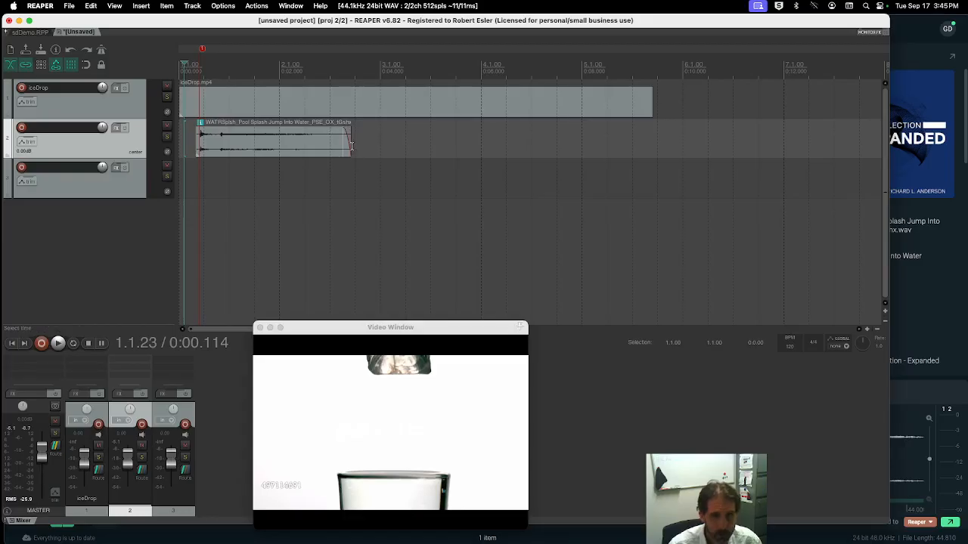
left_click_drag(352, 146, 351, 143)
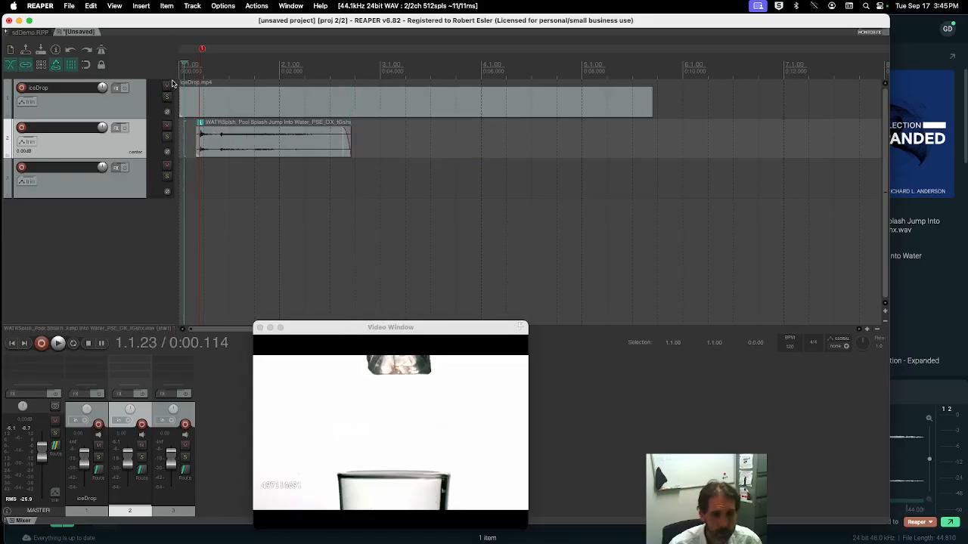
key("space")
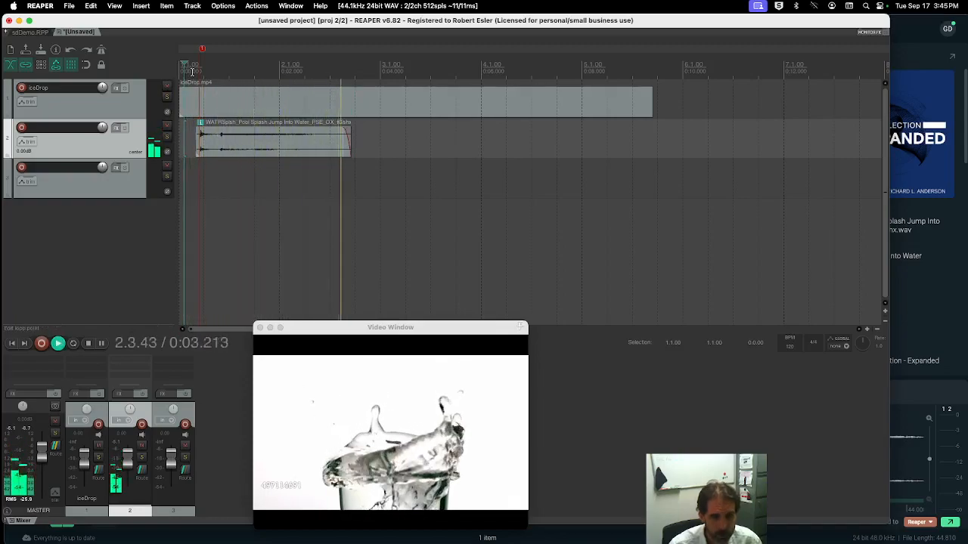
key("space")
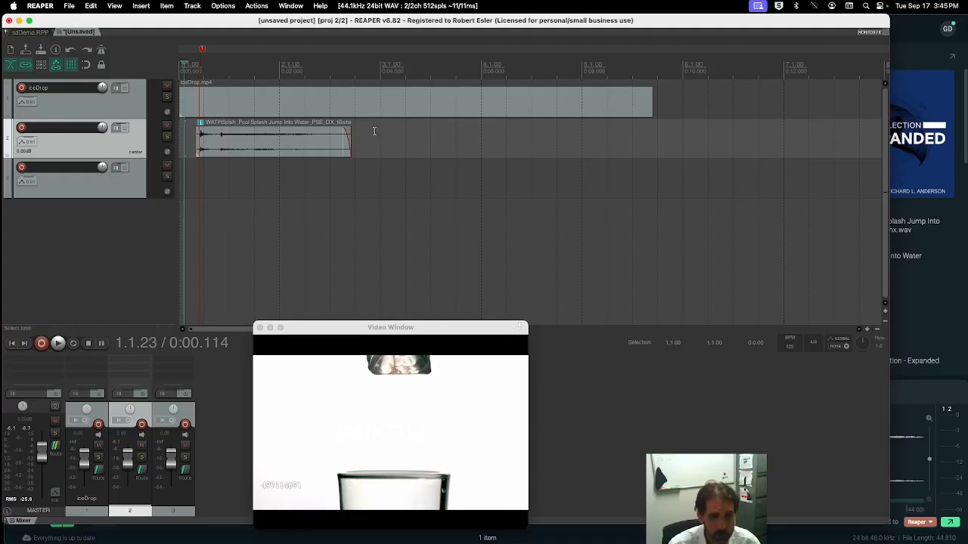
Step: Stretch the pool splash clip in stages to a playback rate of 0.740, previewing each stretch against the video
left_click_drag(350, 141, 368, 144)
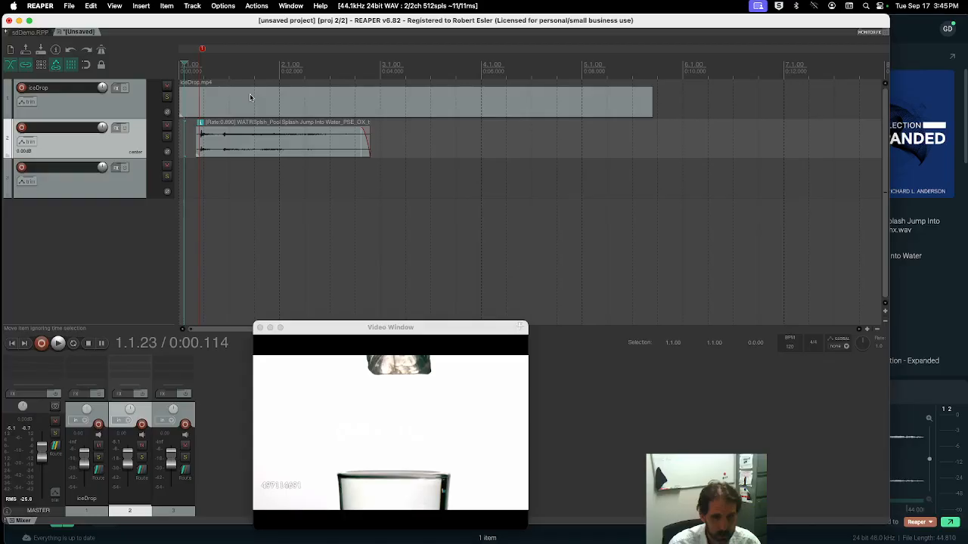
key("space")
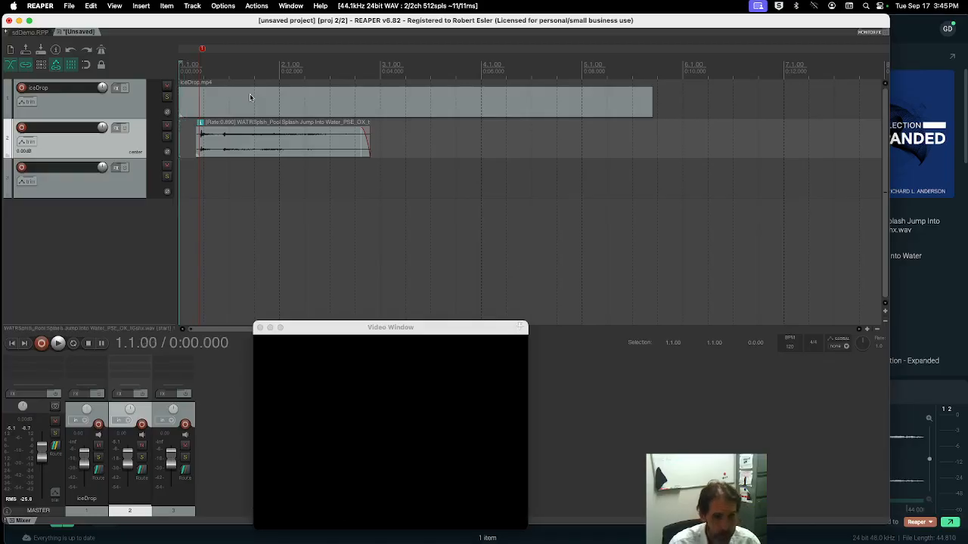
key("space")
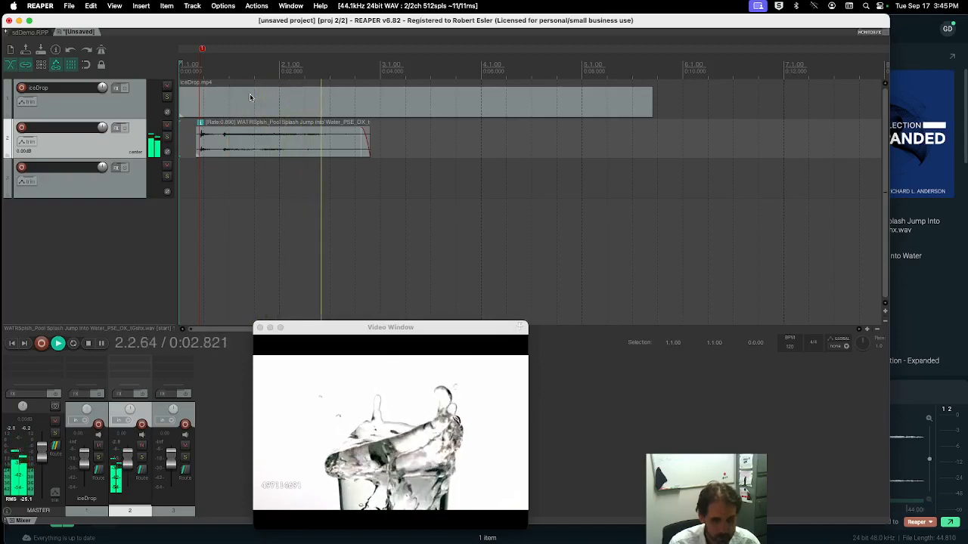
key("space")
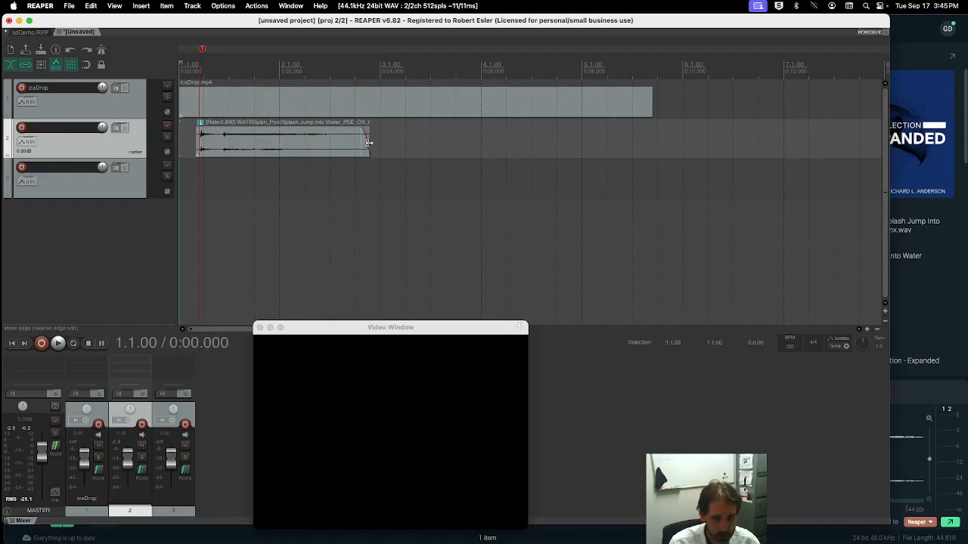
left_click_drag(368, 143, 407, 146)
key("space")
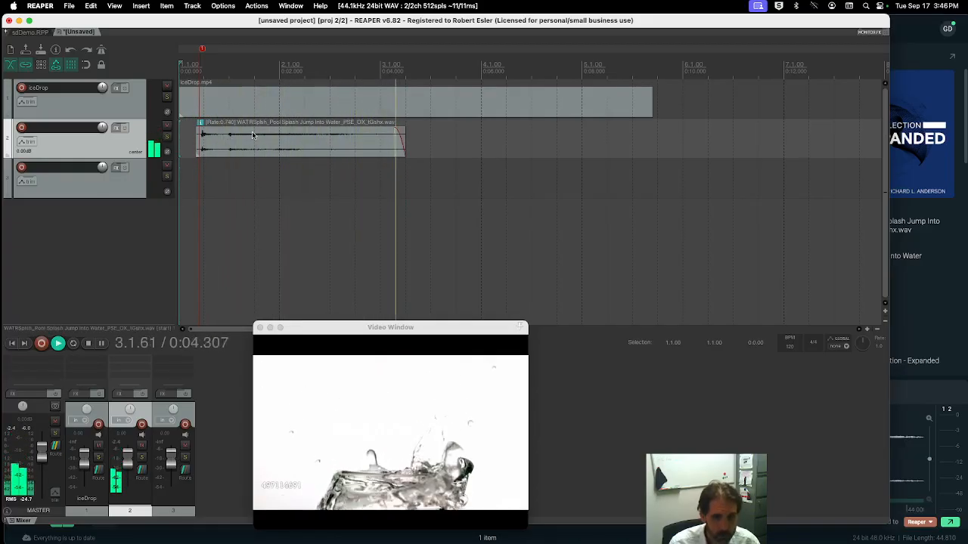
key("space")
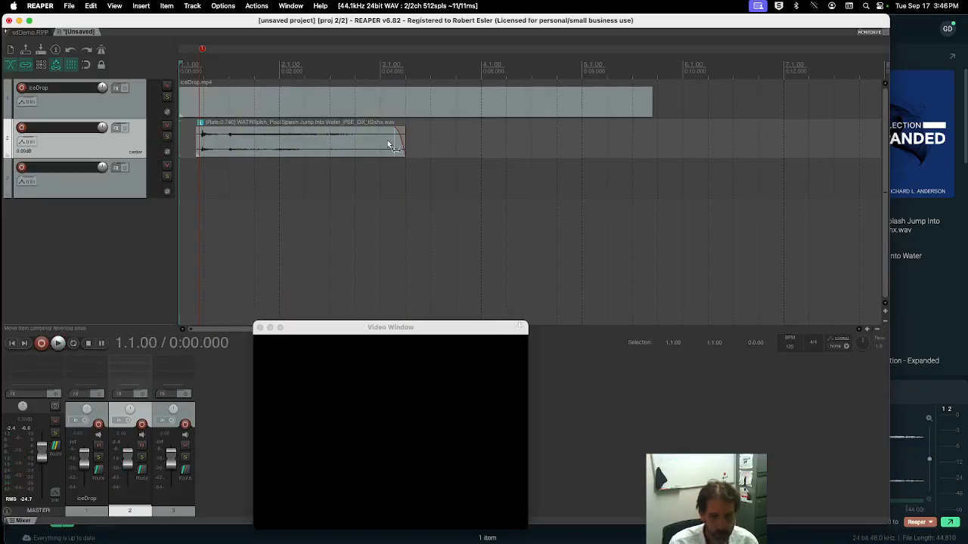
Step: Try stretching the pool splash clip to a playback rate of 0.600, preview it with the video, and undo that stretch
left_click_drag(405, 144, 452, 144)
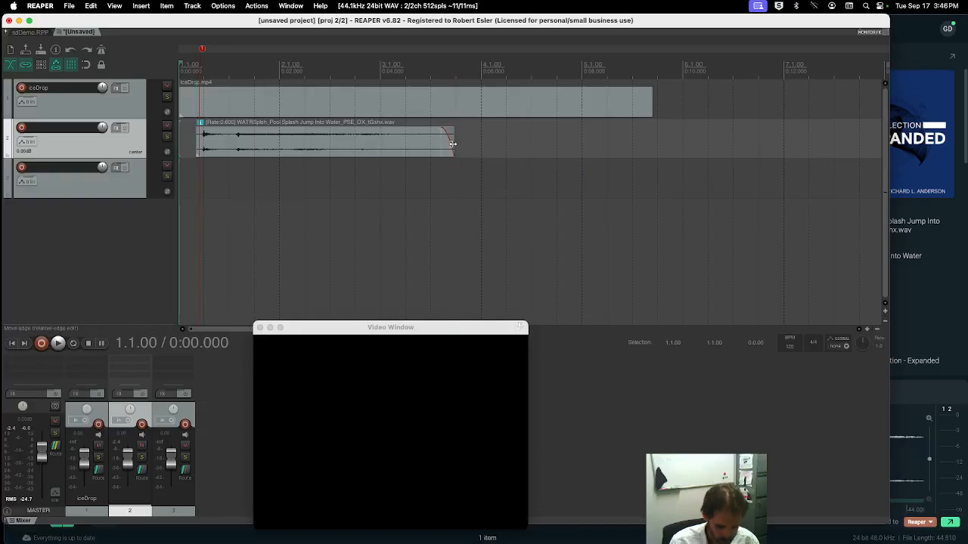
key("space")
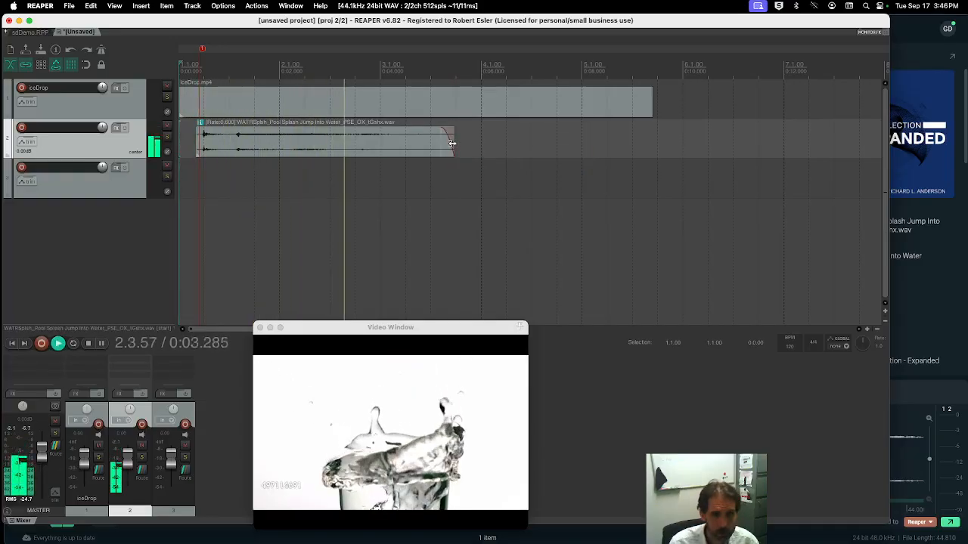
key("space")
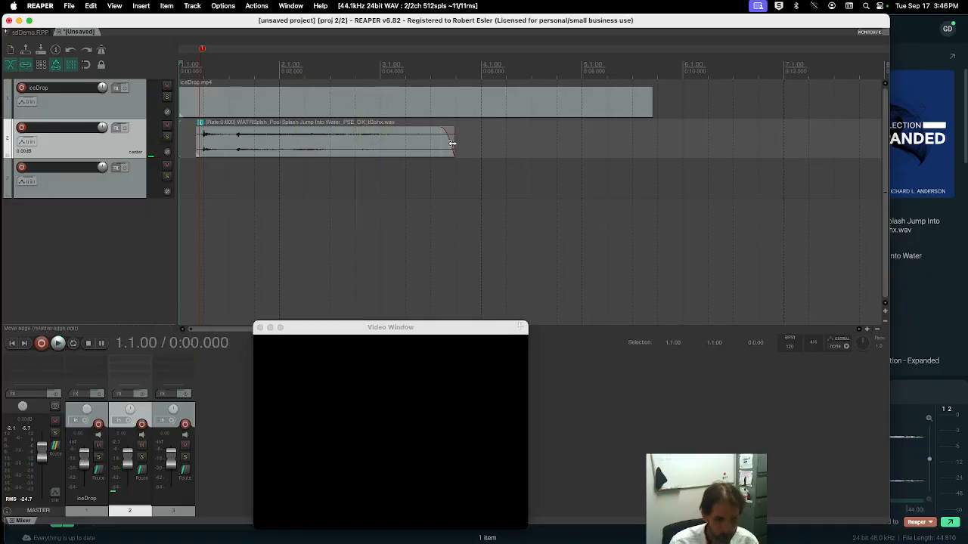
key("super+z")
key("space")
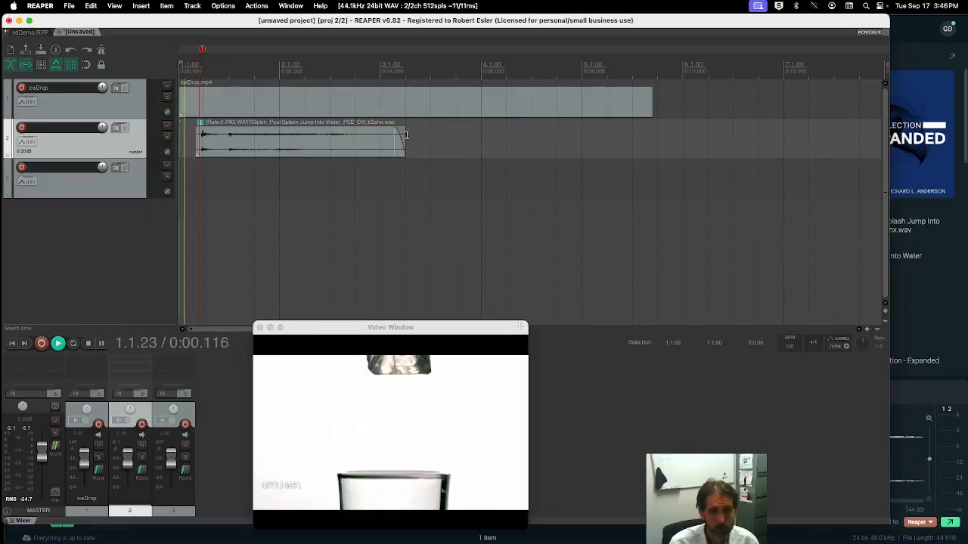
key("space")
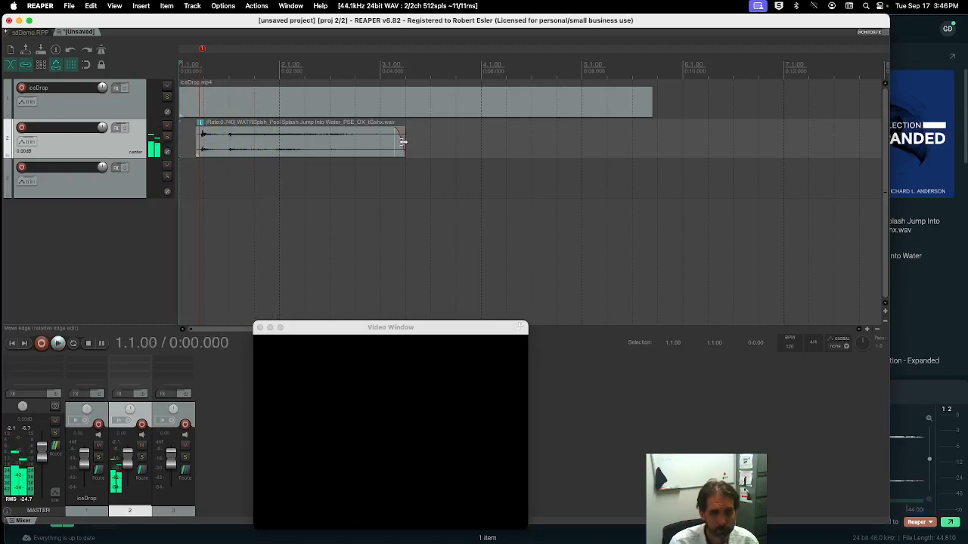
Step: Fine-tune the pool splash clip's stretch to a playback rate of 0.716 while checking it against the video
left_click_drag(406, 142, 412, 143)
key("space")
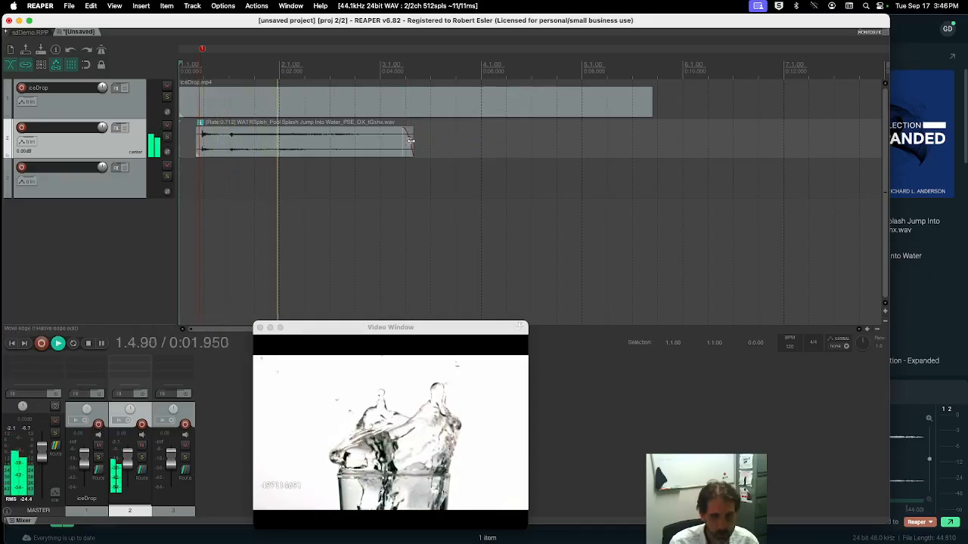
key("space")
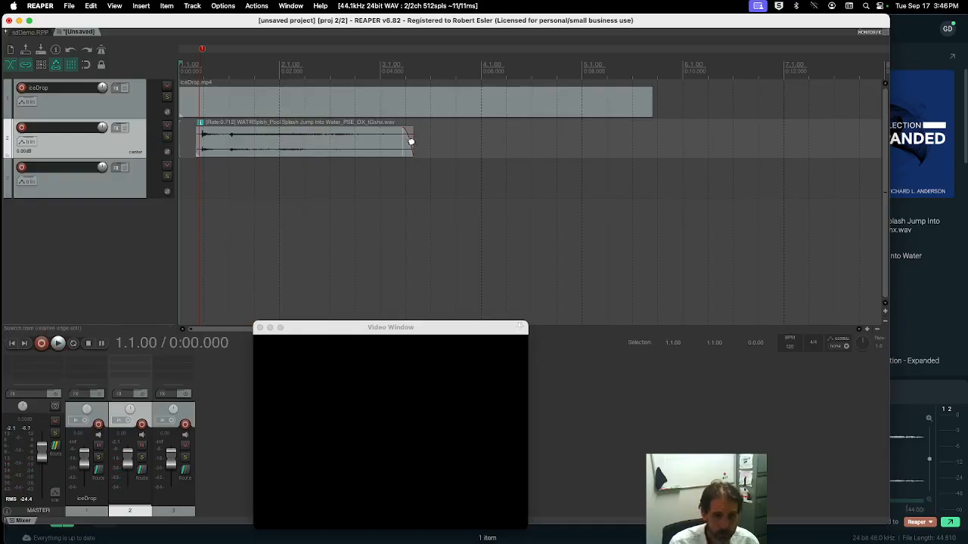
left_click_drag(411, 143, 409, 143)
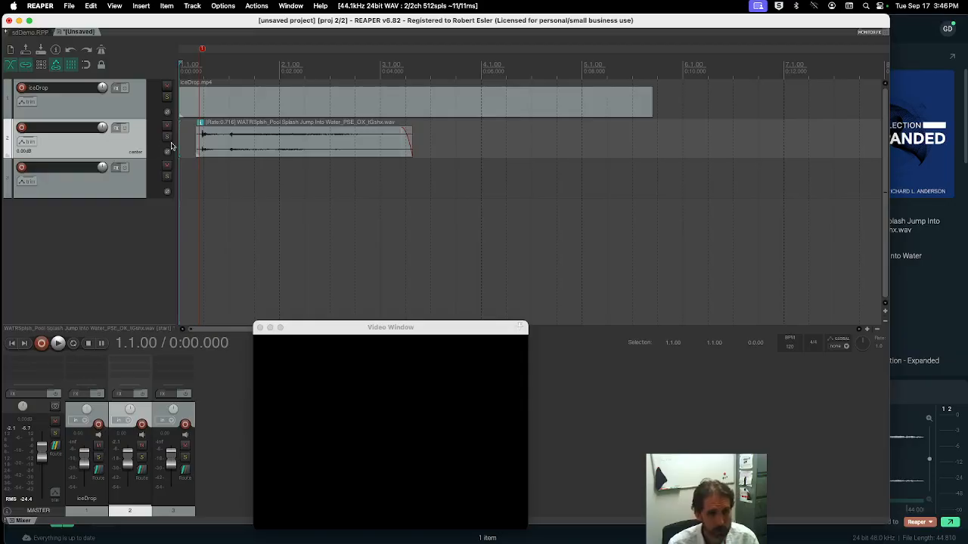
Step: Add the JS: Pitch Down-Shifter effect to track 2 and preview the splash with its default one-octave drop
left_click(115, 129)
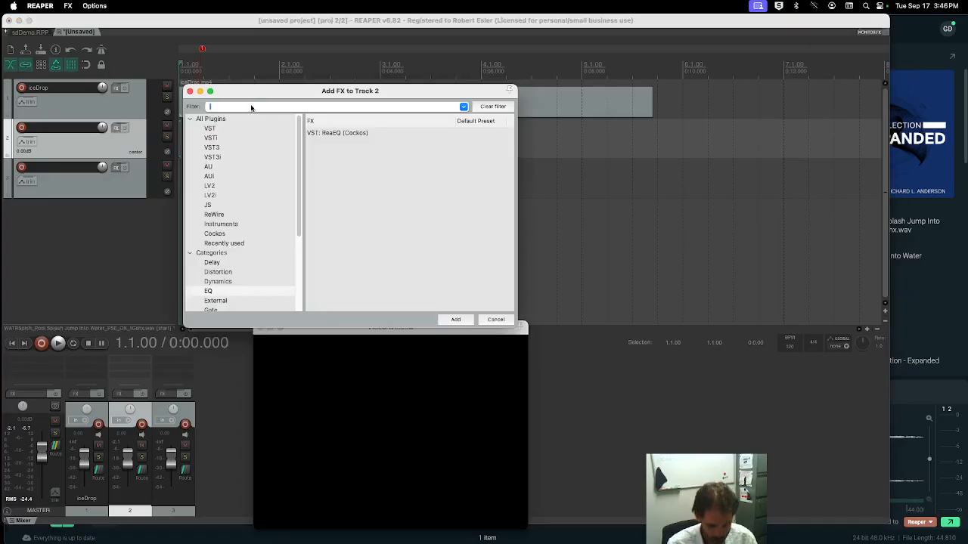
type("pitch")
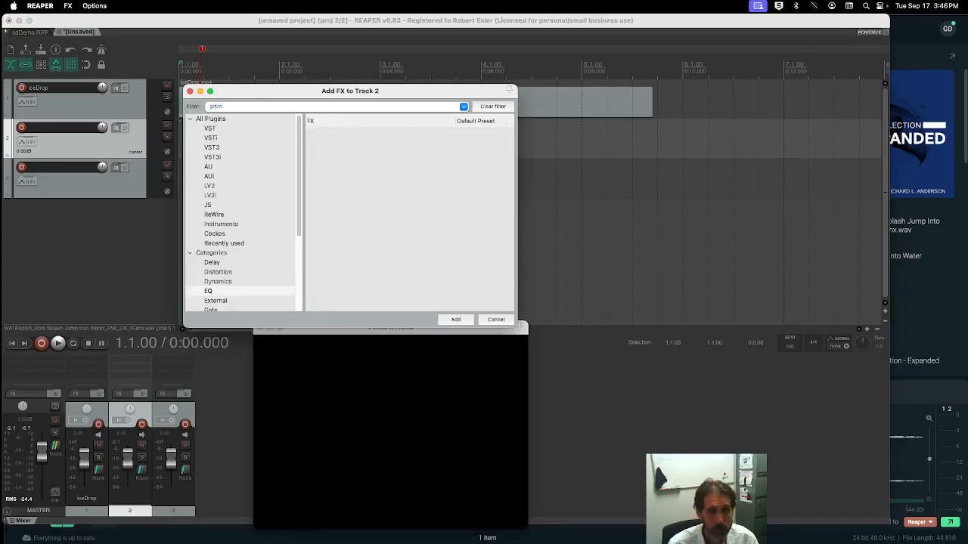
left_click(215, 206)
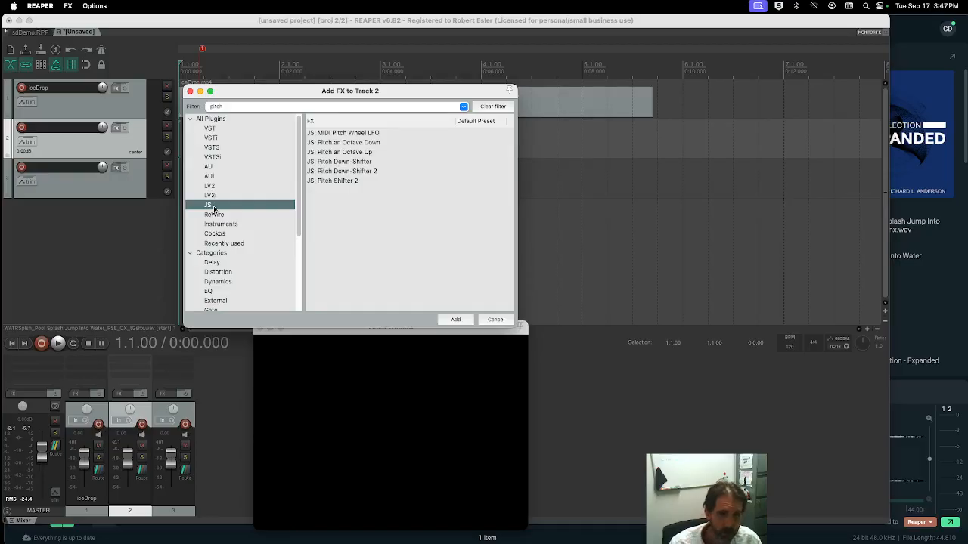
left_click(356, 164)
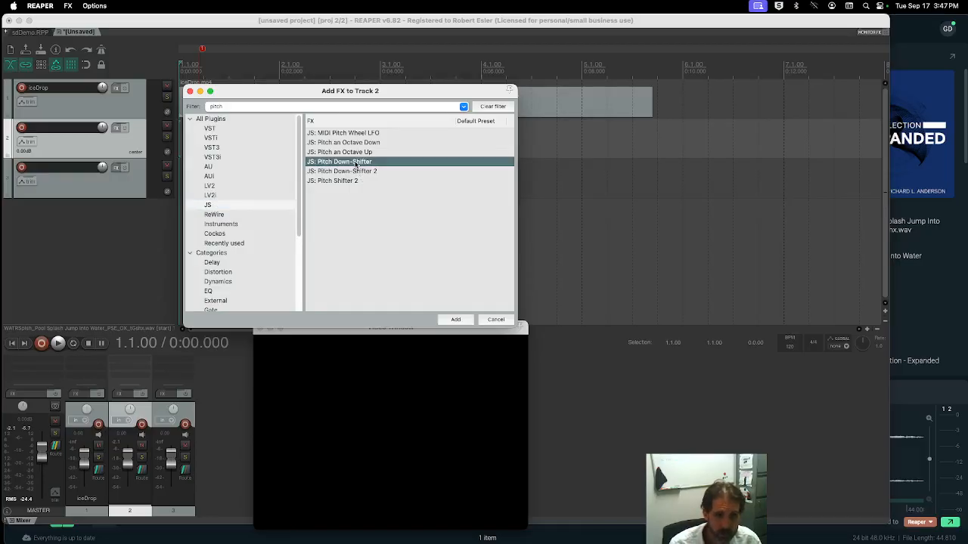
left_click(458, 319)
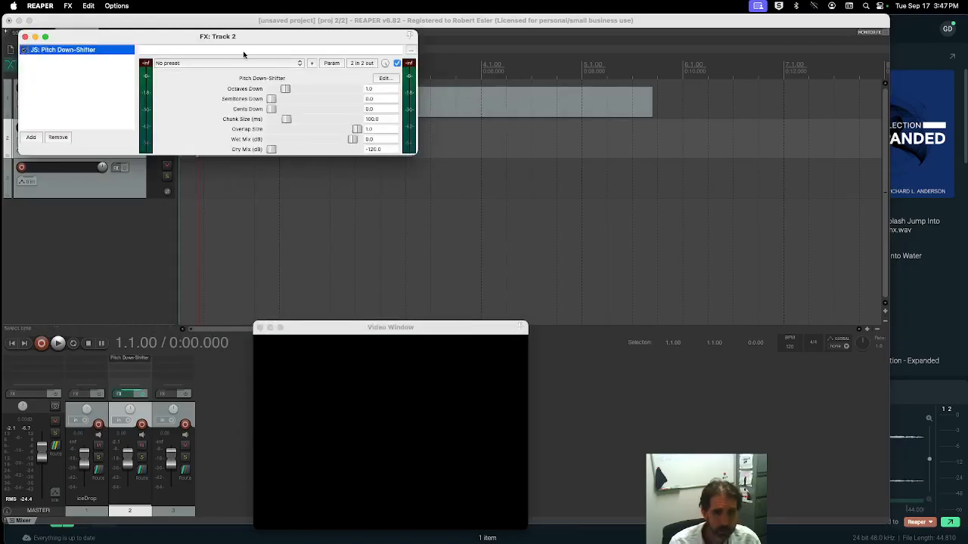
left_click_drag(264, 41, 322, 189)
key("space")
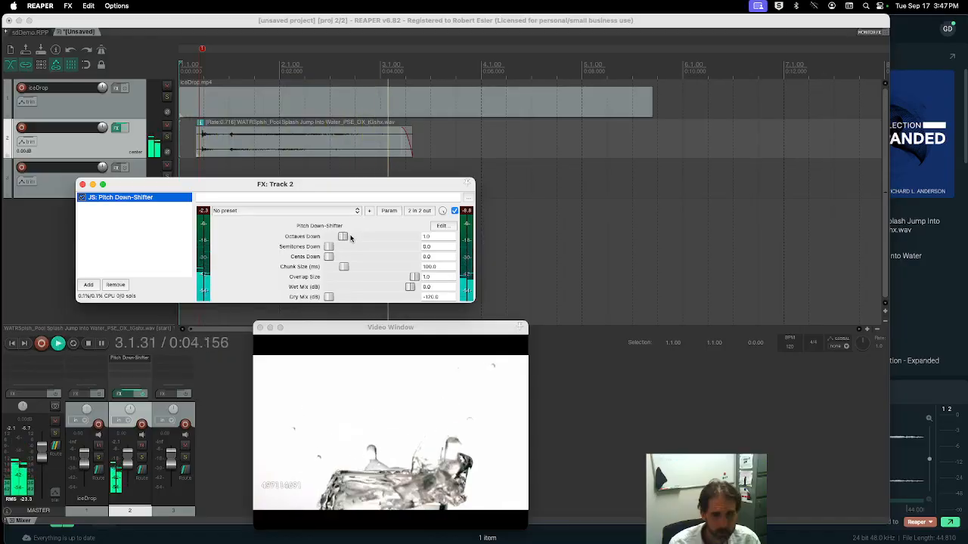
key("space")
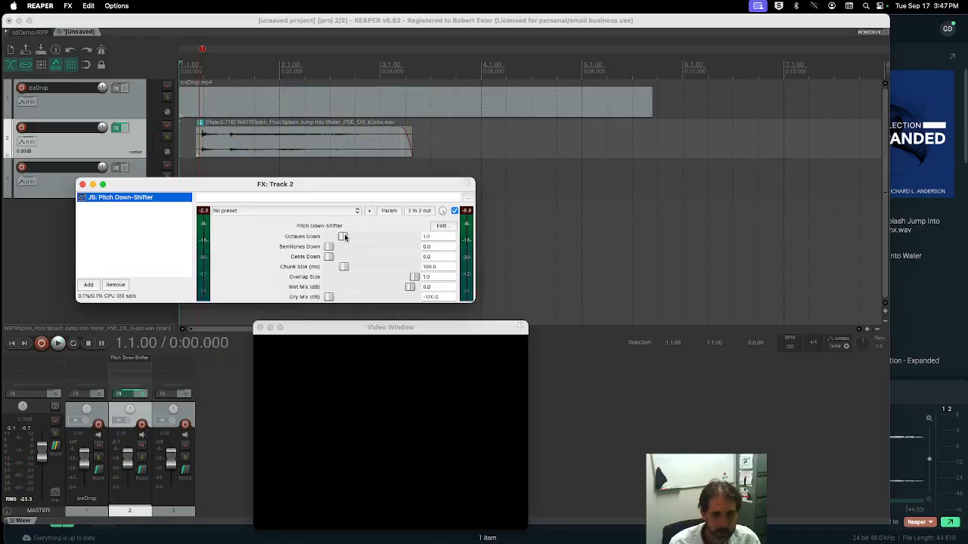
Step: Set the Pitch Down-Shifter to 0 octaves and 5 semitones down, and play the splash with the video
left_click(345, 238)
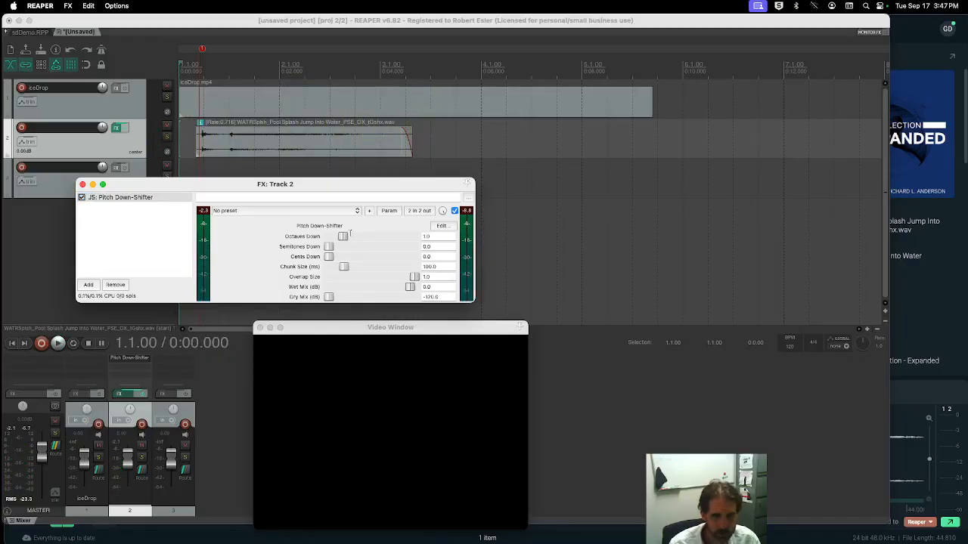
double_click(341, 238)
left_click_drag(331, 248, 367, 250)
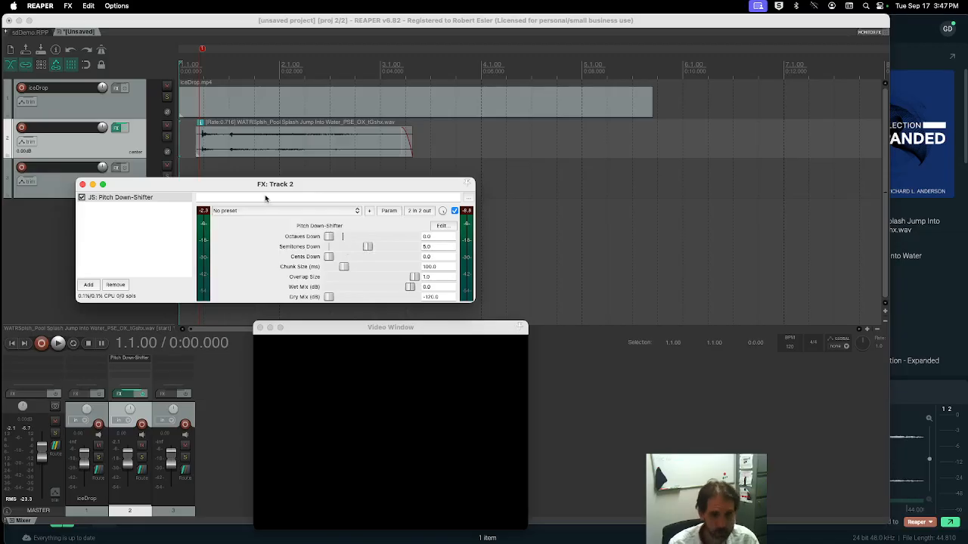
key("space")
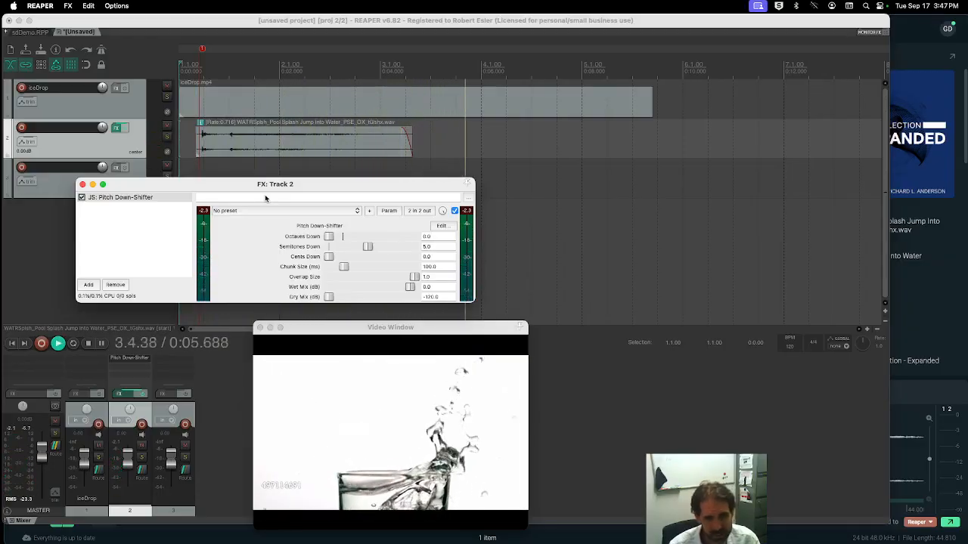
key("space")
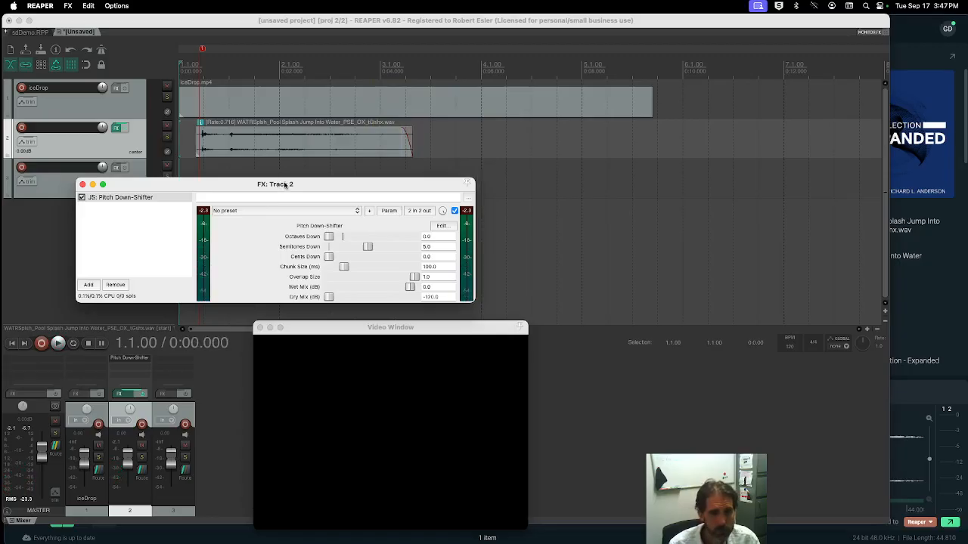
key("space")
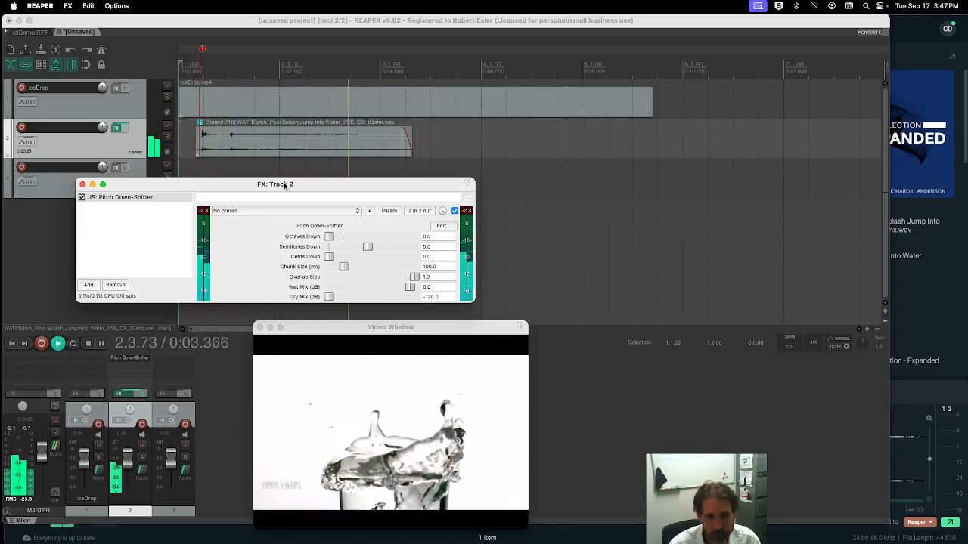
Step: Close track 2's effects window and select the empty third track
key("space")
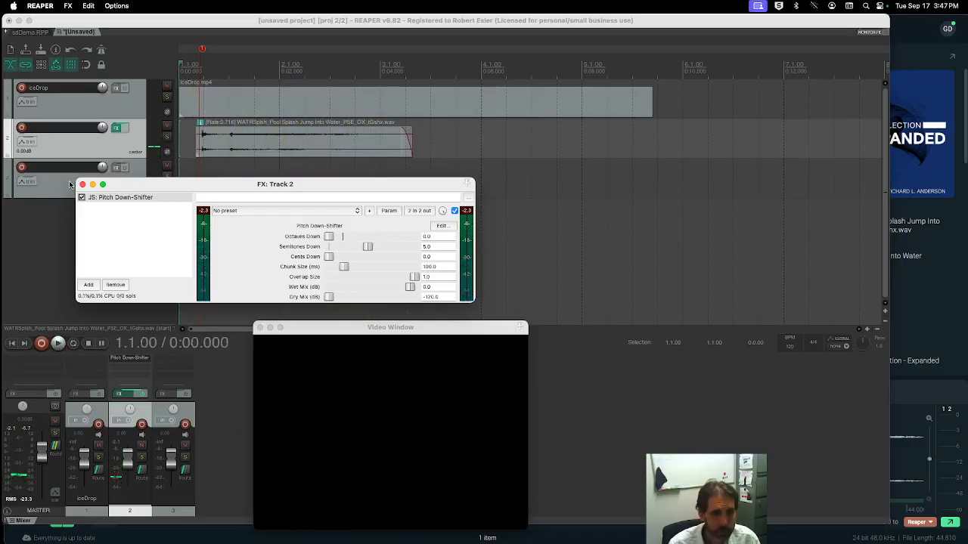
left_click(82, 184)
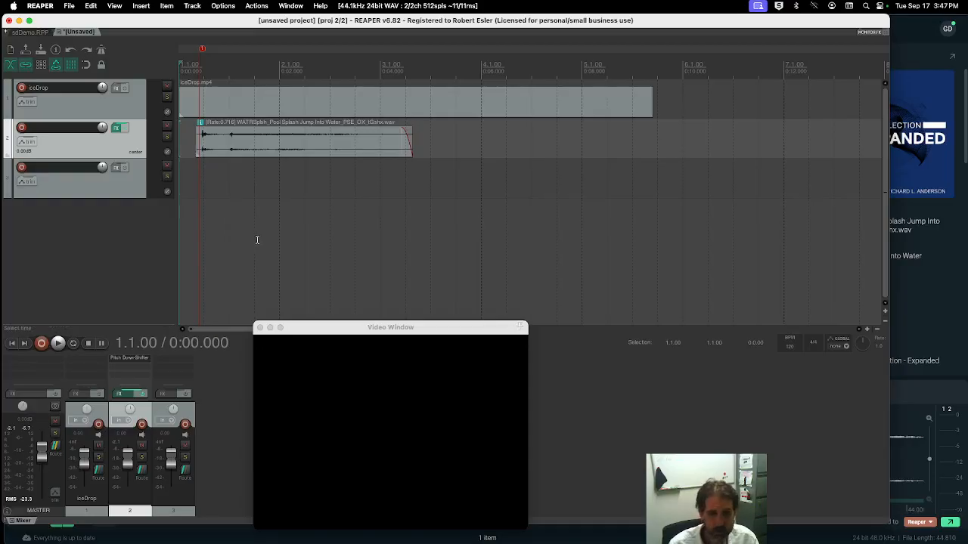
left_click(133, 195)
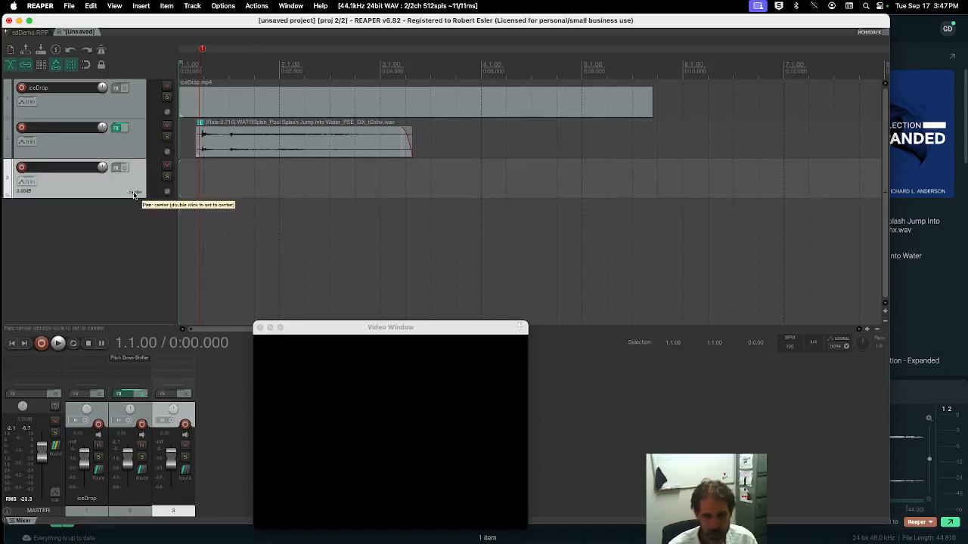
Step: Switch to SoundQ and search the sound library for "explosions"
key("super+Tab")
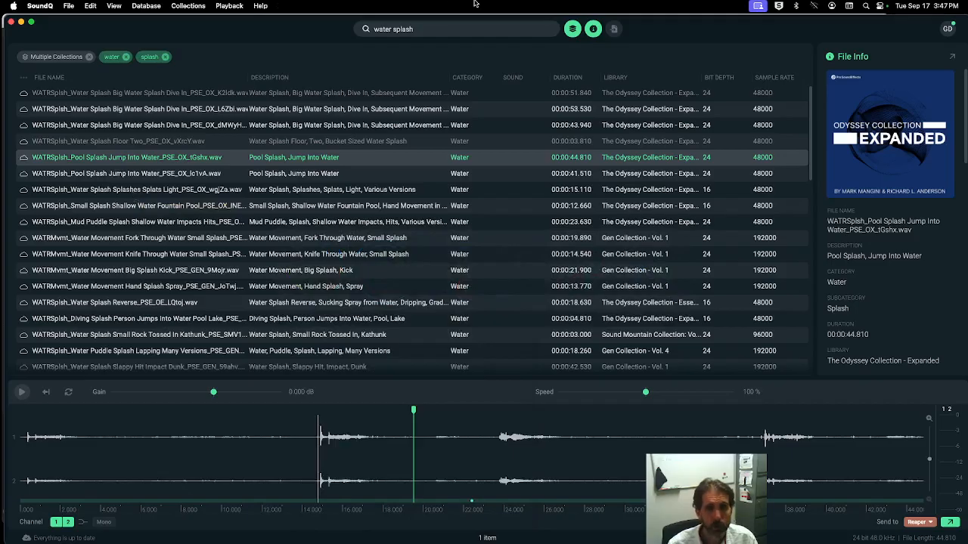
left_click(366, 29)
left_click_drag(424, 29, 378, 23)
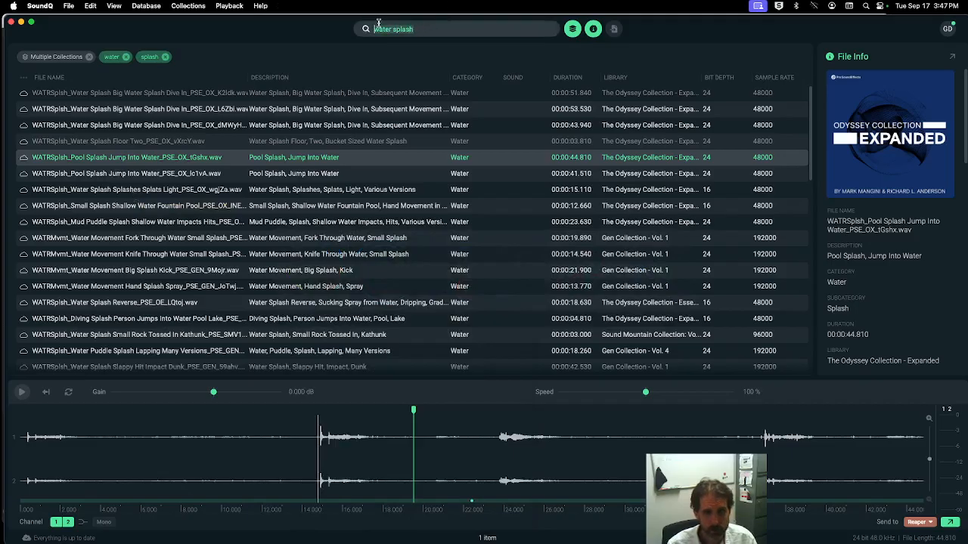
type("explosions")
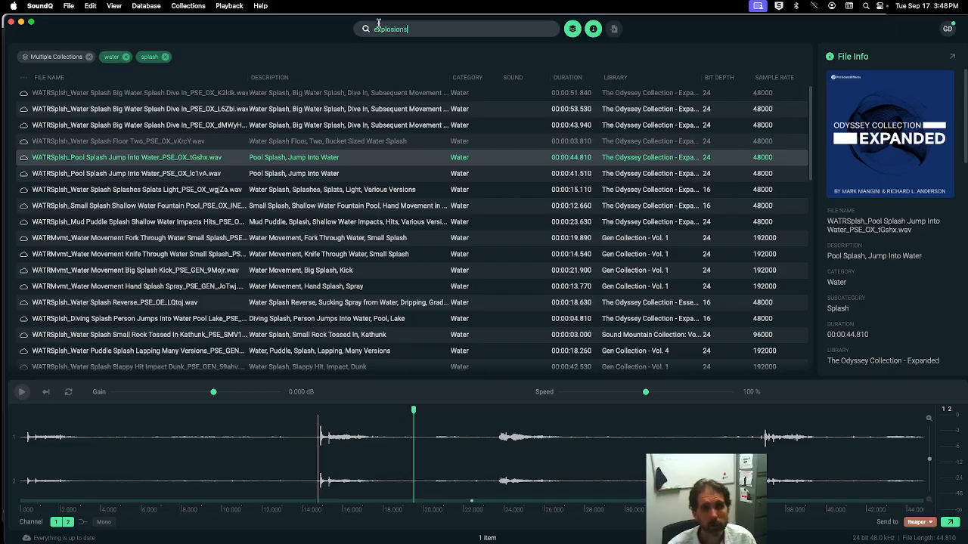
key("Return")
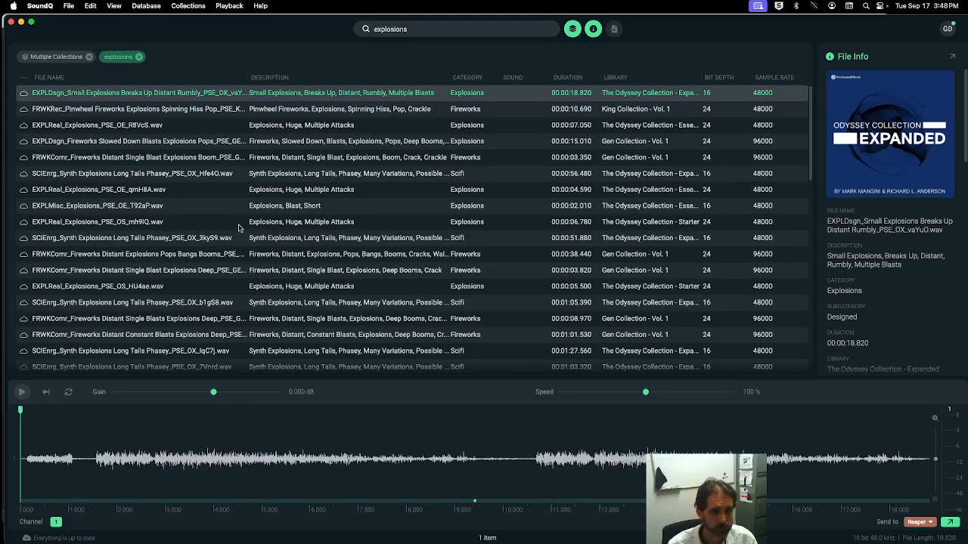
Step: Browse the explosion results and audition the huge multiple-attack explosions and the distant single-blast fireworks sound
left_click(176, 195)
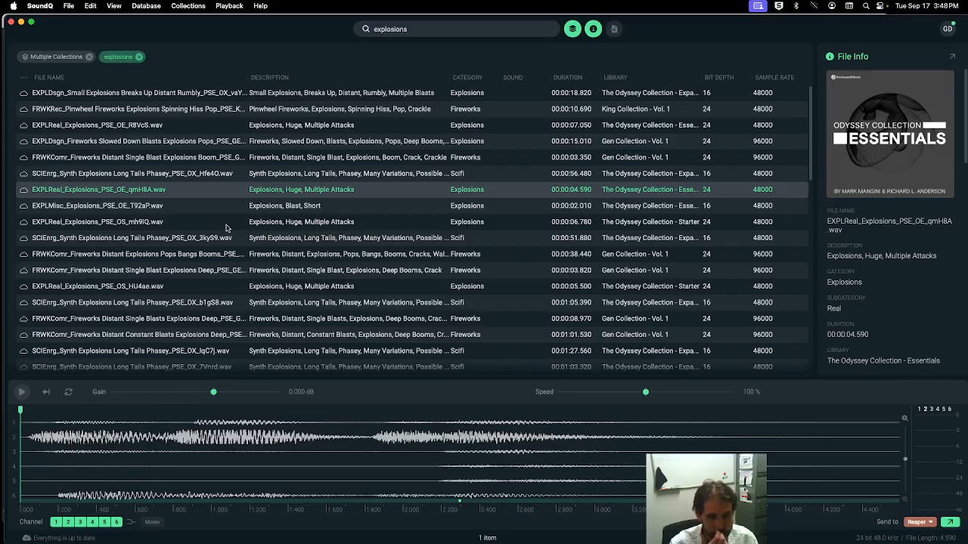
left_click(168, 286)
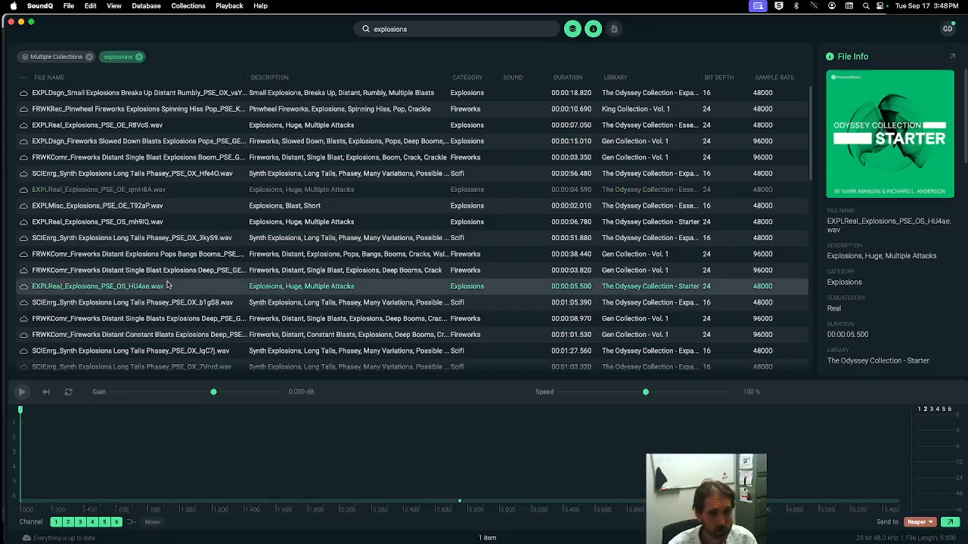
left_click(172, 274)
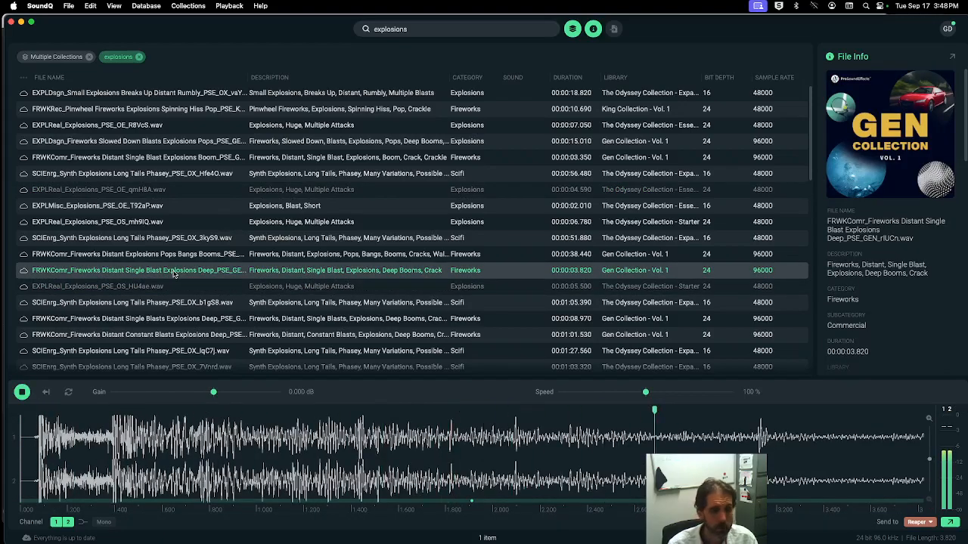
scroll(167, 318, "down", 1)
scroll(168, 318, "down", 4)
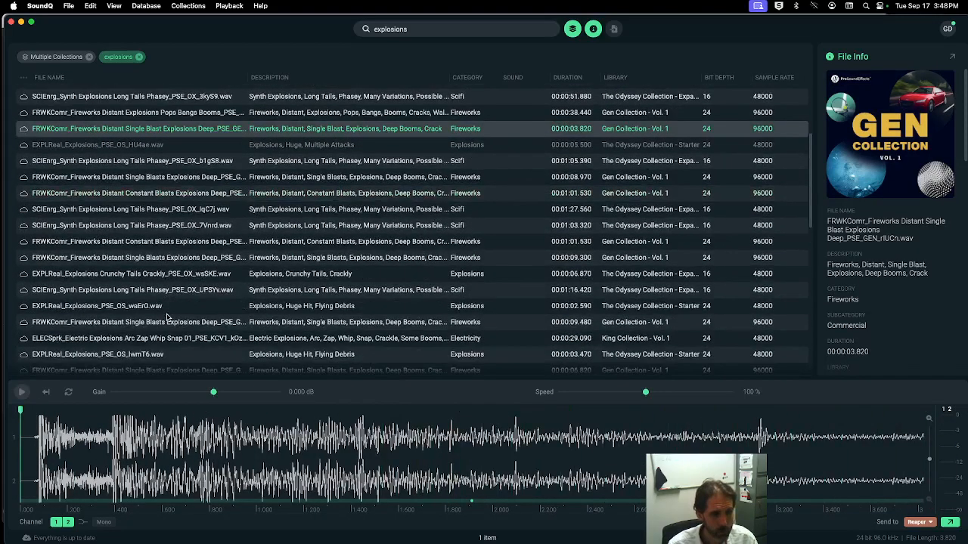
scroll(167, 317, "up", 5)
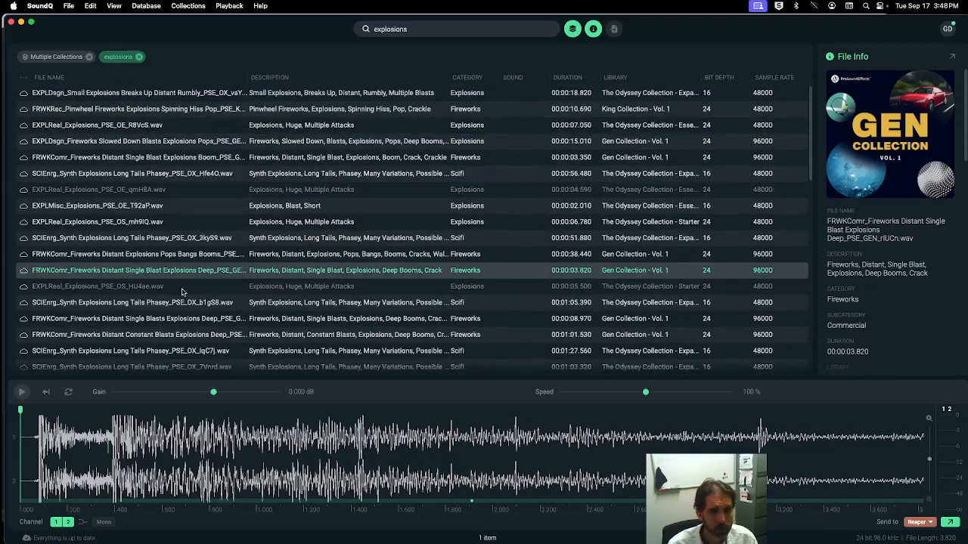
Step: Refine the sound library search to "water explosions"
double_click(375, 29)
key("Left")
type("w")
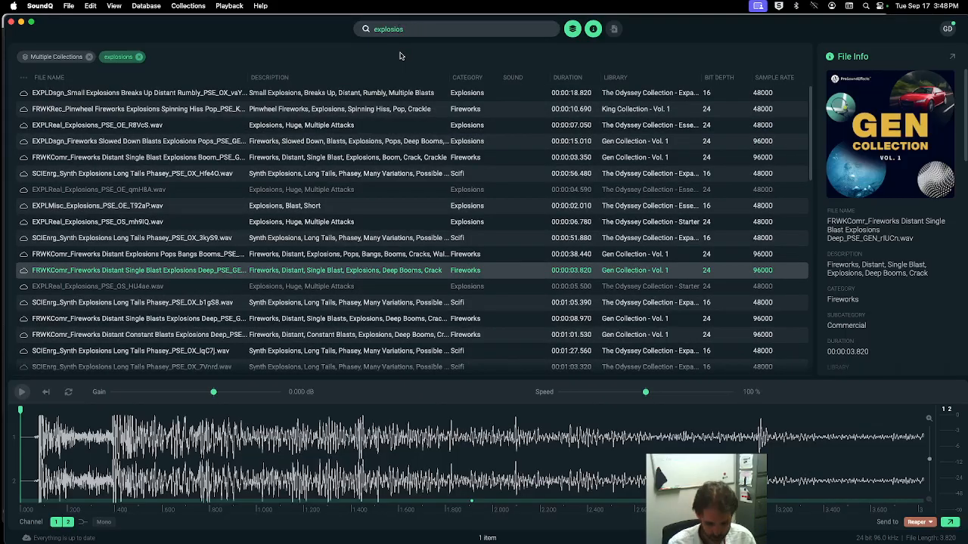
type("water")
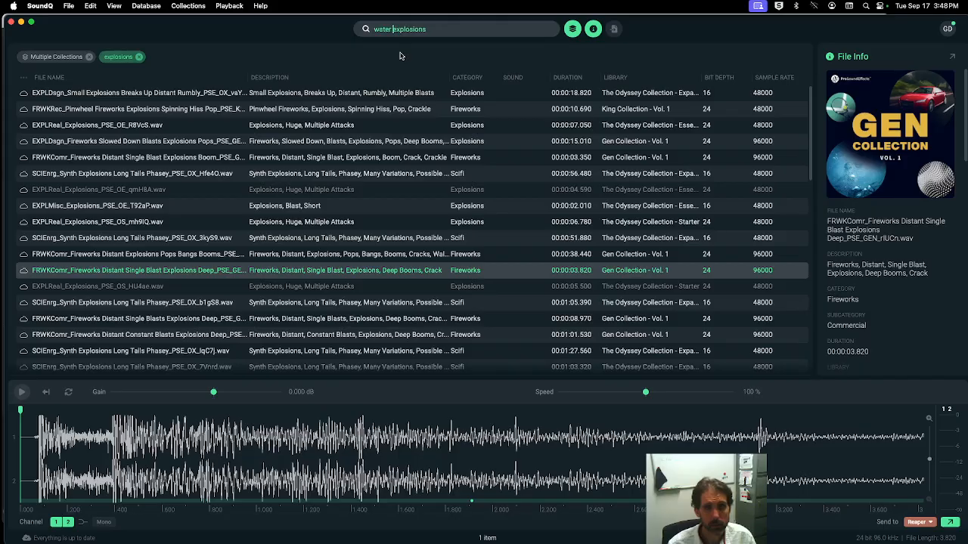
key("Return")
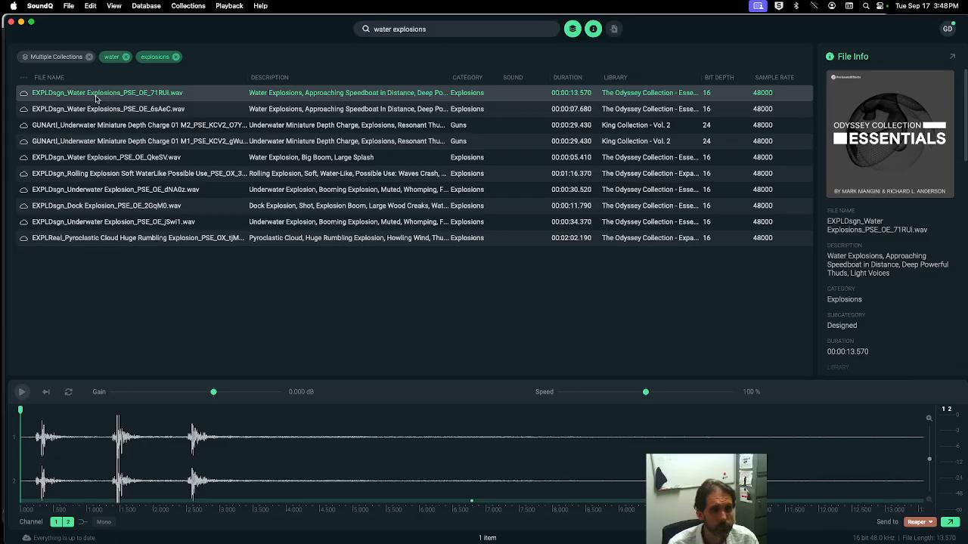
Step: Audition the first Water Explosions file, the Underwater Miniature Depth Charge 01 M2, and the big boom, large splash Water Explosion
key("space")
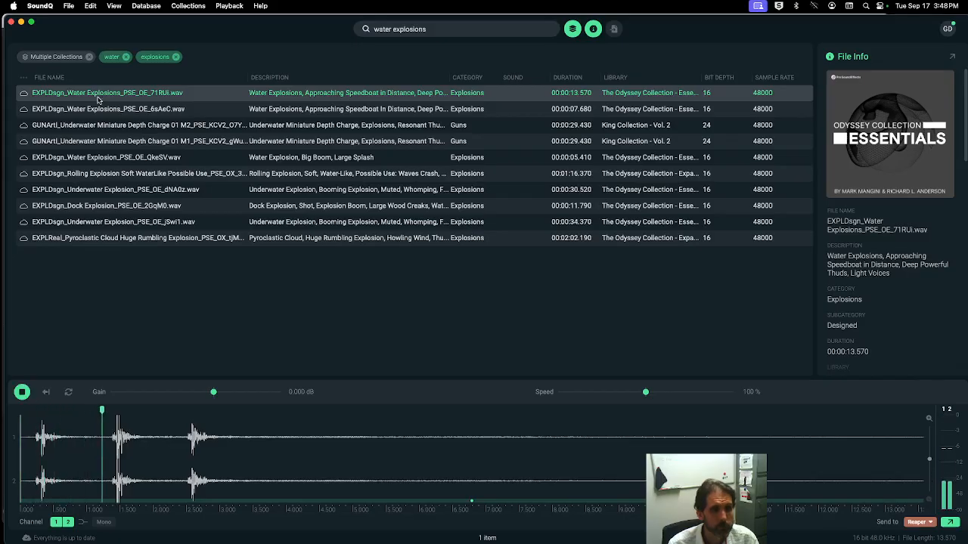
key("space")
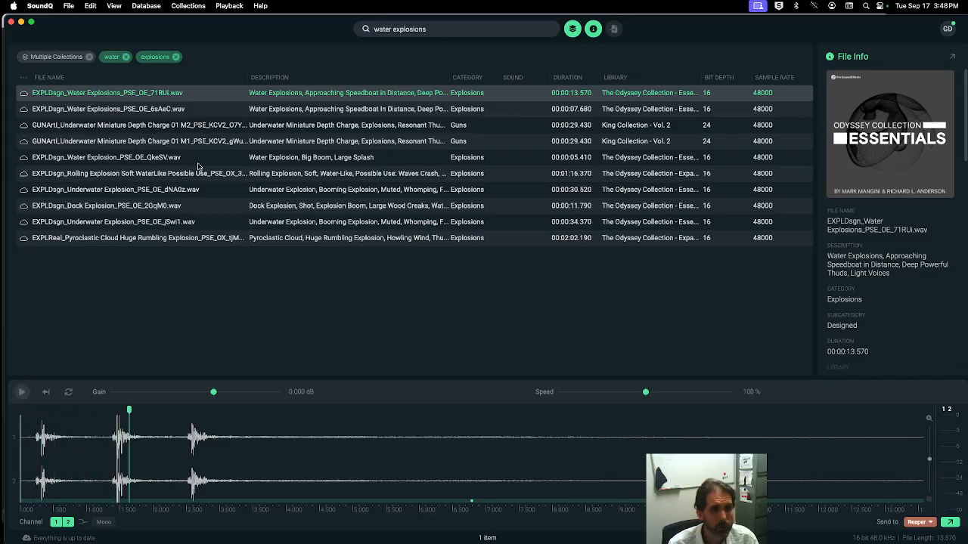
left_click(117, 125)
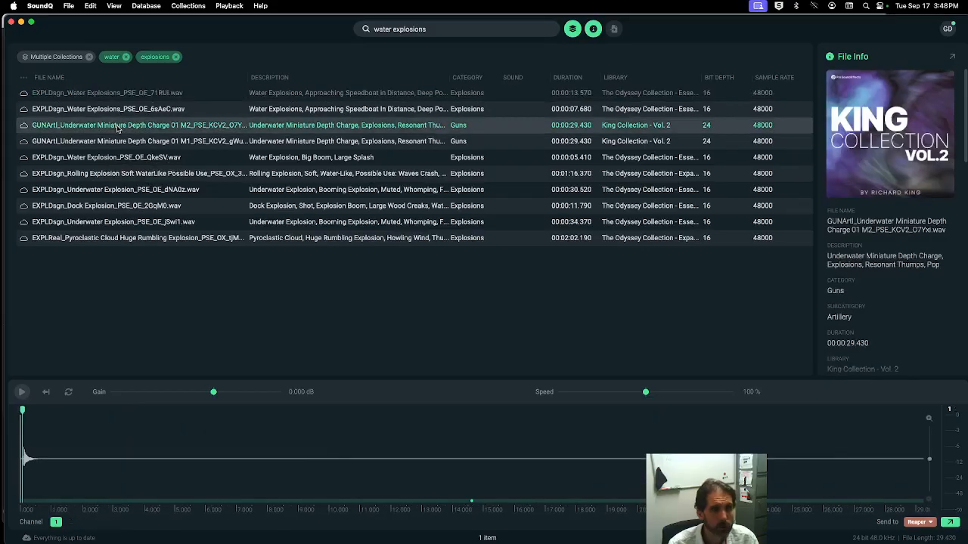
key("space")
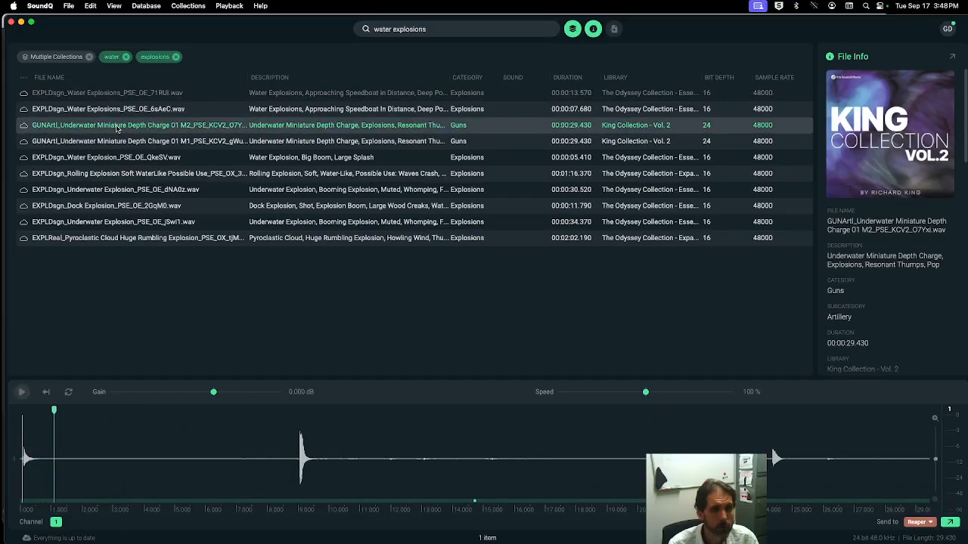
left_click(109, 158)
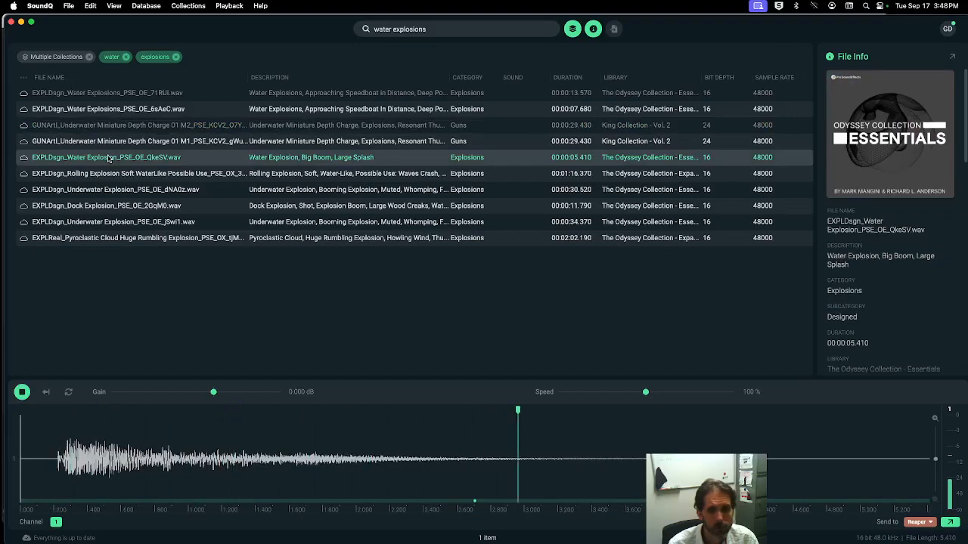
key("space")
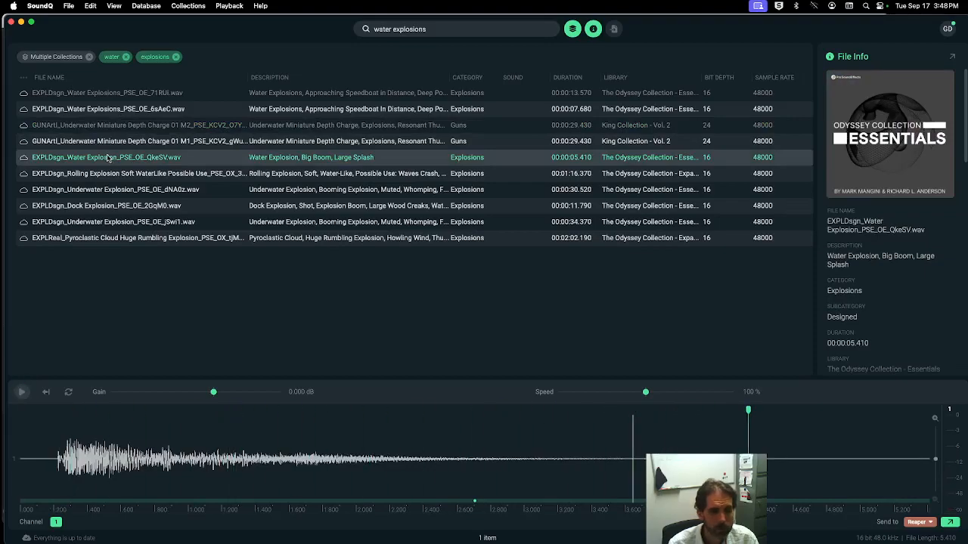
left_click(21, 396)
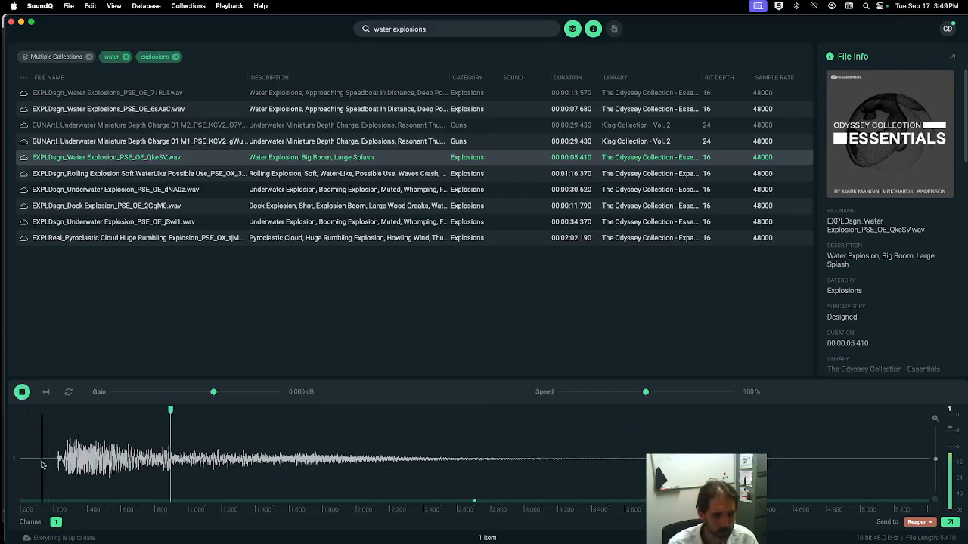
Step: Audition both Underwater Explosion files, the Dock Explosion, and the soft water-like Rolling Explosion
left_click(84, 222)
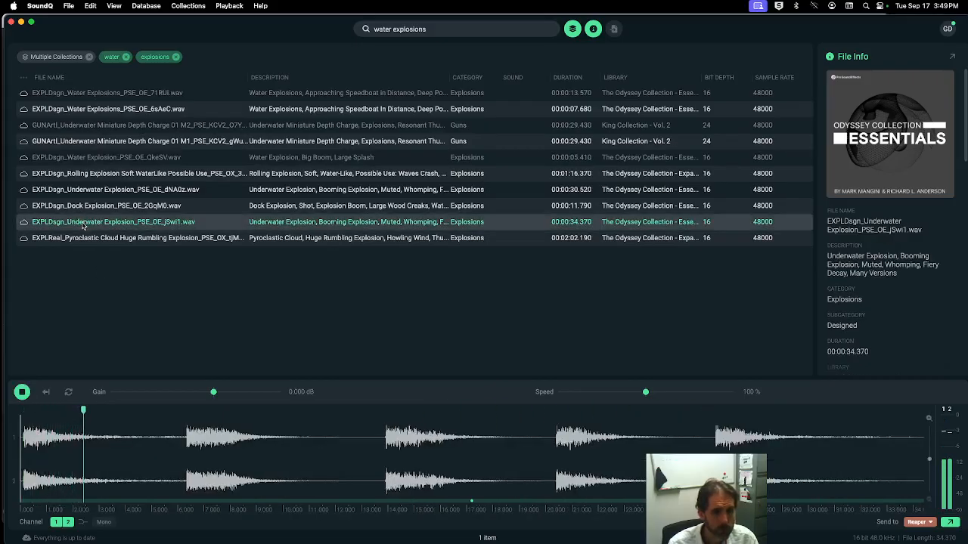
left_click(88, 206)
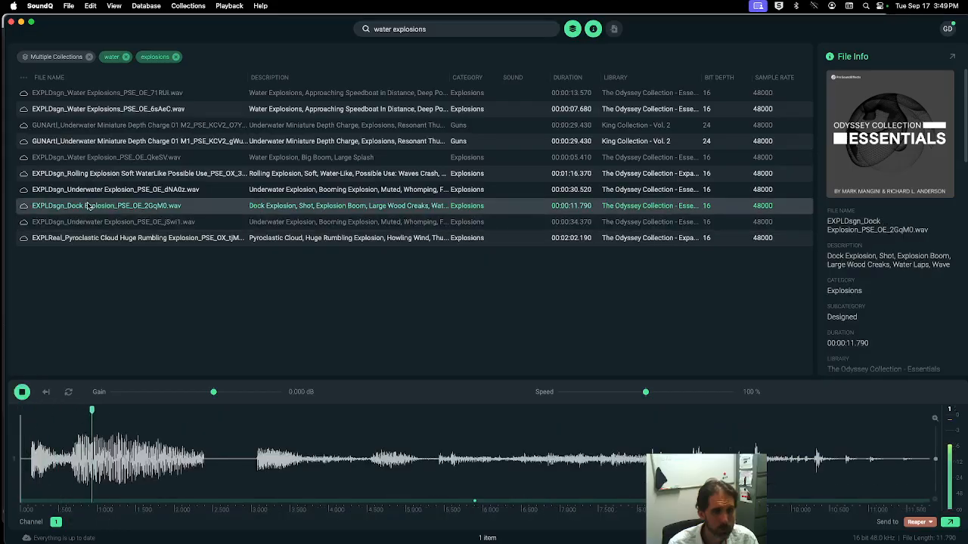
left_click(90, 193)
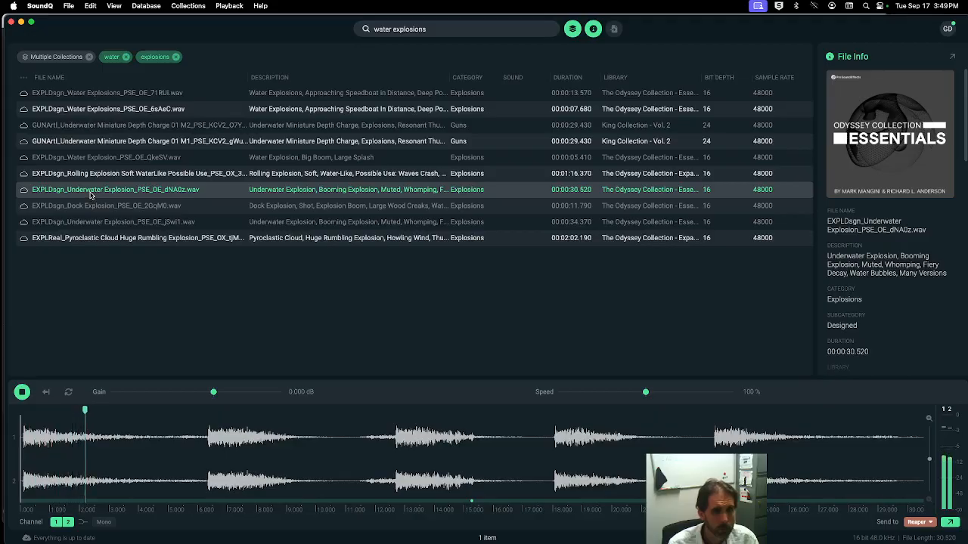
left_click(88, 174)
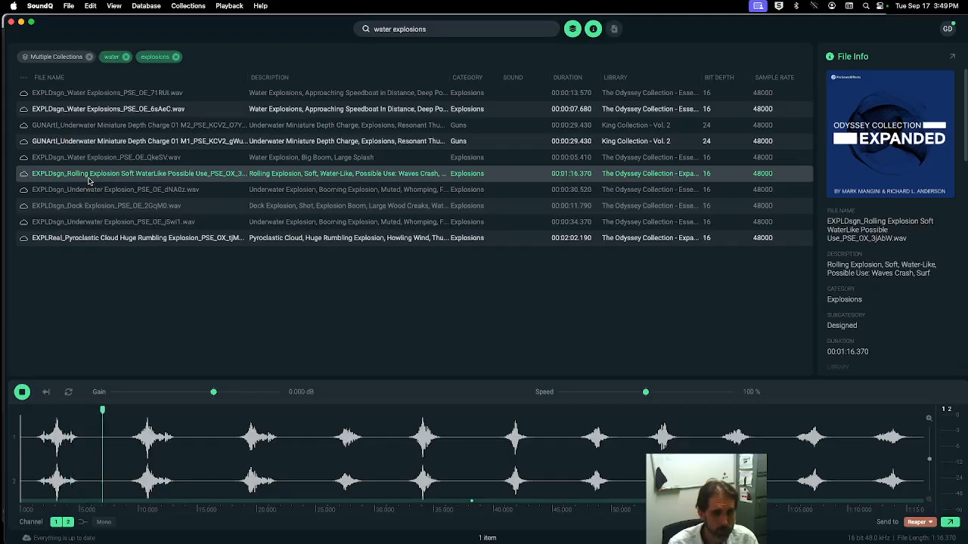
key("space")
Step: Compare the big boom Water Explosion with the Rolling Explosion, and leave EXPLDsgn_Water Explosion_PSE_OE_QkeSV.wav selected
left_click(138, 157)
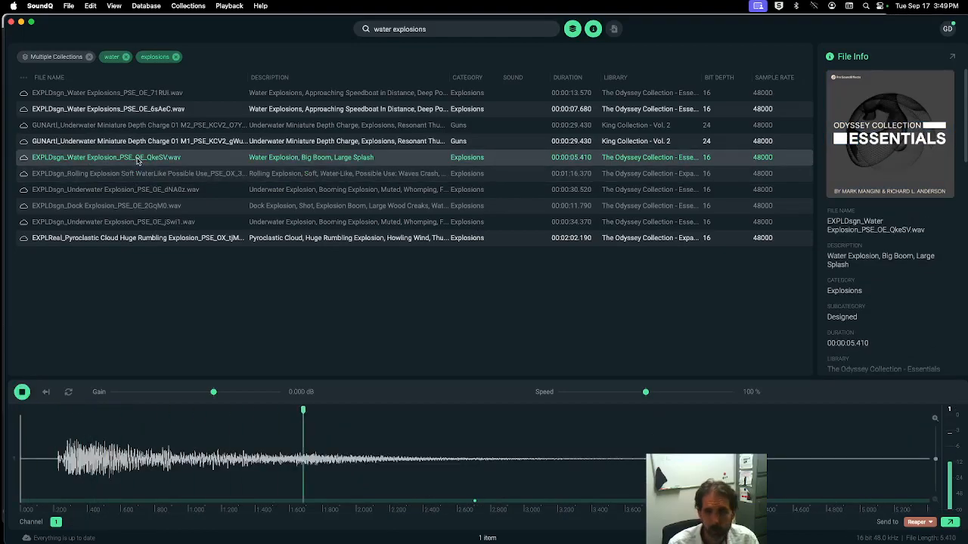
key("space")
left_click(148, 178)
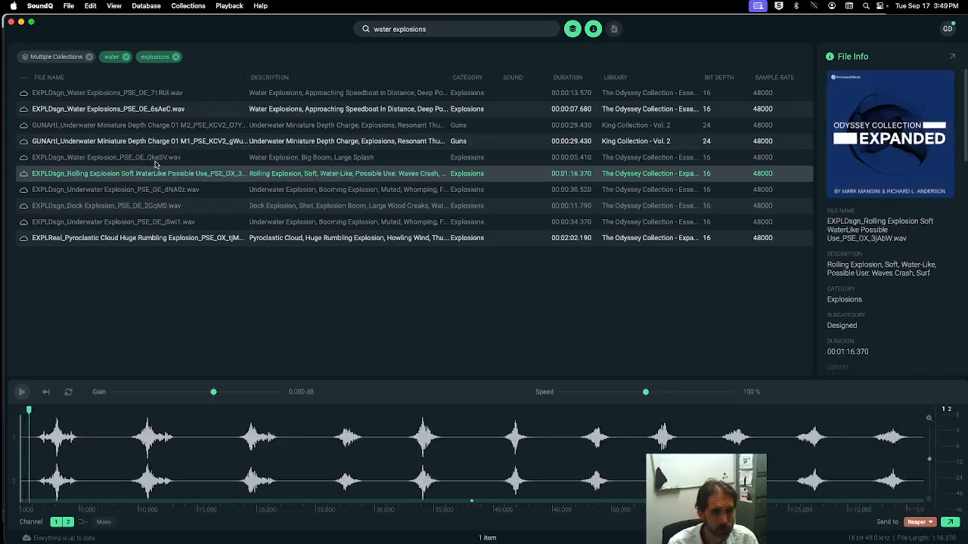
left_click(155, 160)
key("space")
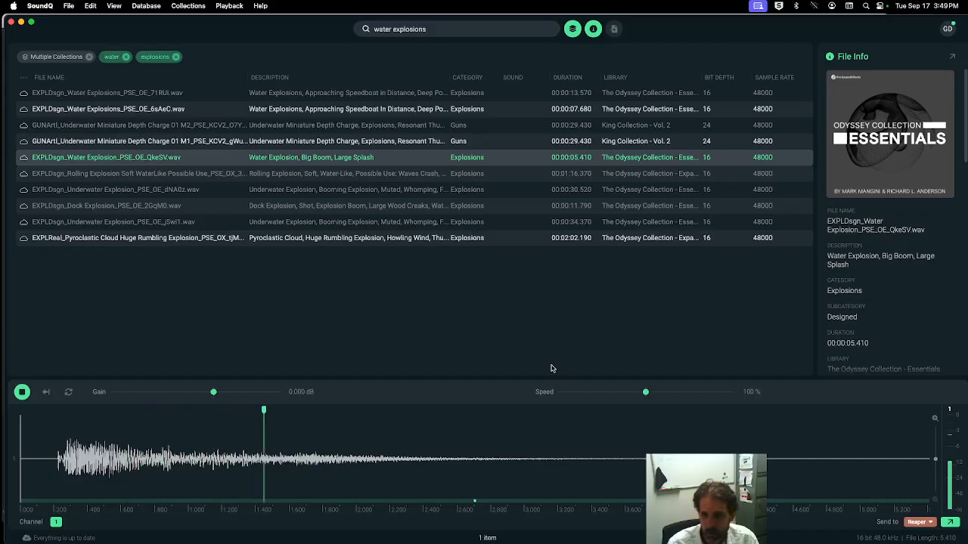
key("space")
Step: Switch to Reaper and name track 3 "water explosion" and track 2 "splash"
key("super+Tab")
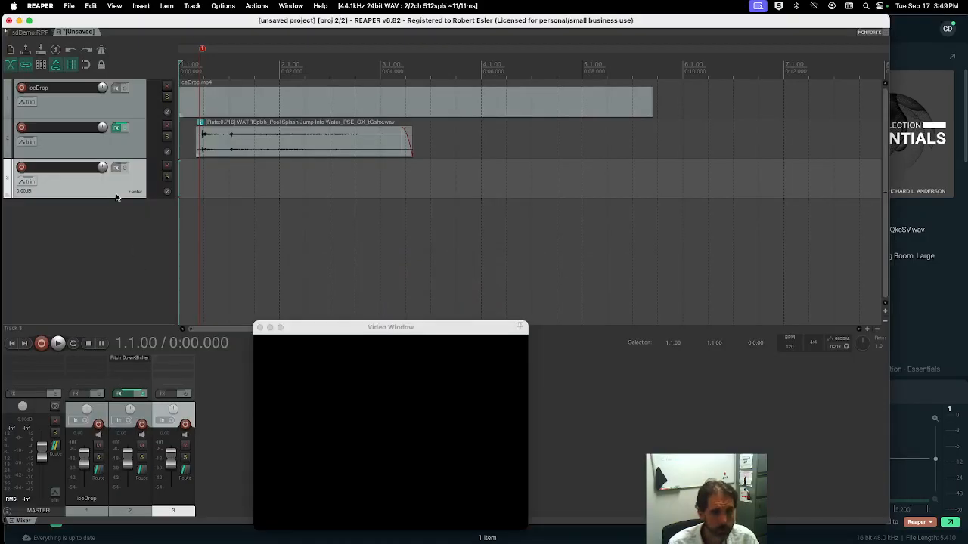
double_click(68, 167)
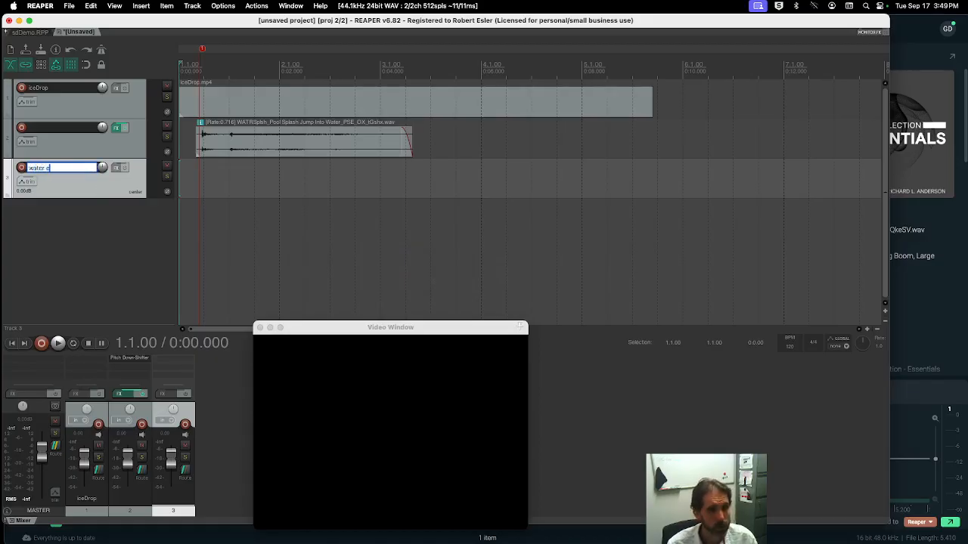
double_click(50, 130)
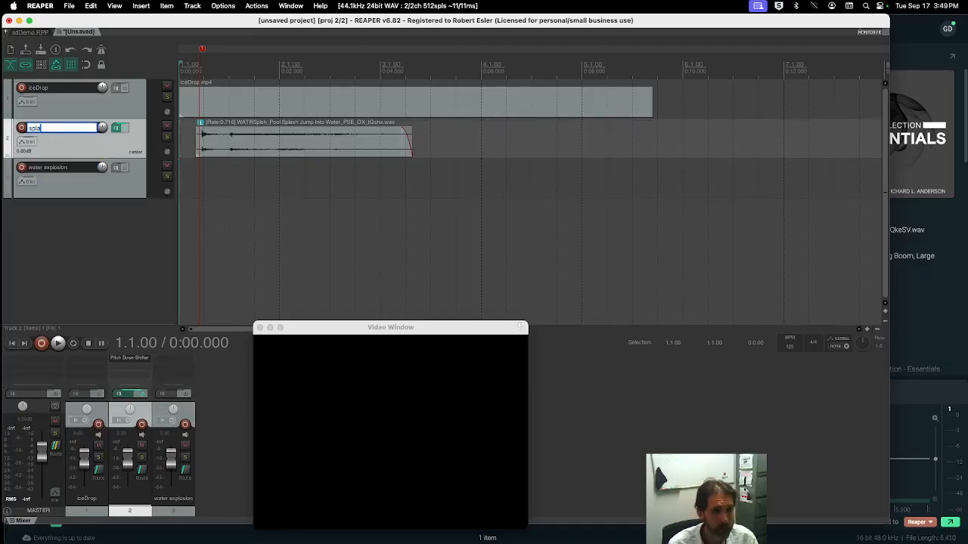
key("Return")
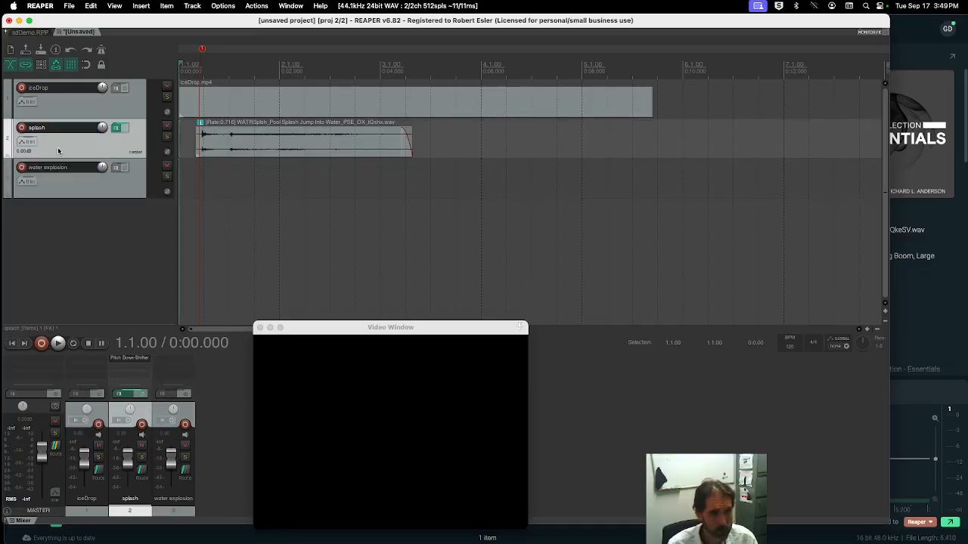
Step: Send EXPLDsgn_Water Explosion_PSE_OE_QkeSV.wav from SoundQ to the water explosion track in Reaper and align its onset with the splash
left_click(101, 188)
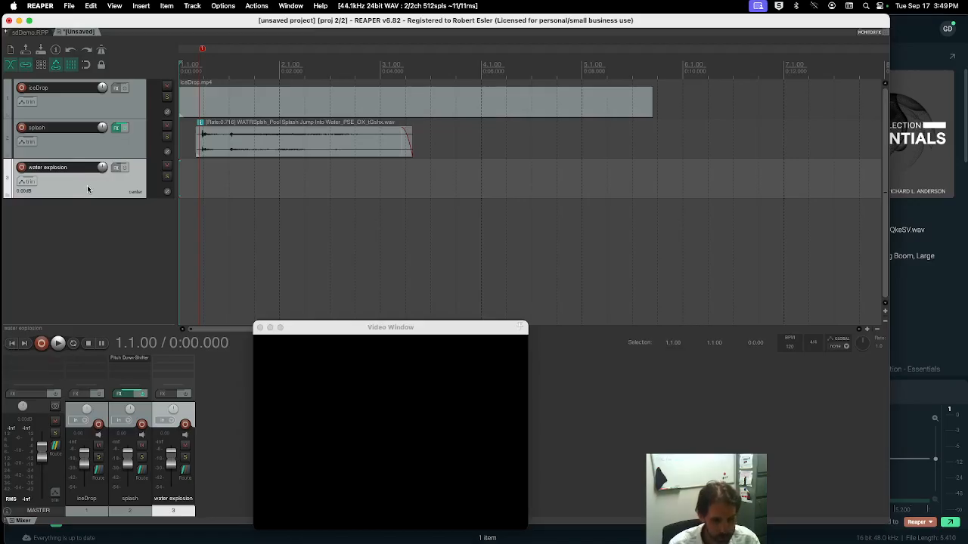
key("super+Tab")
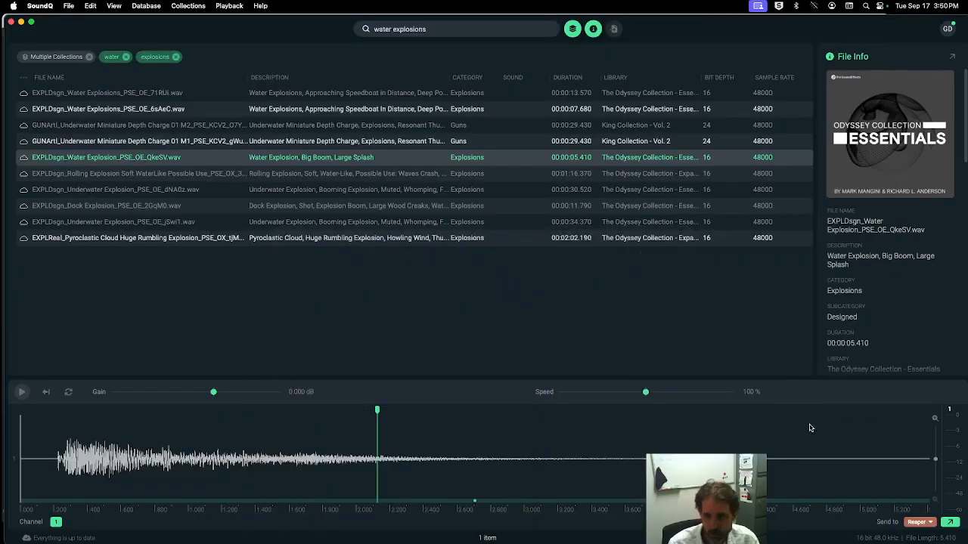
left_click(950, 522)
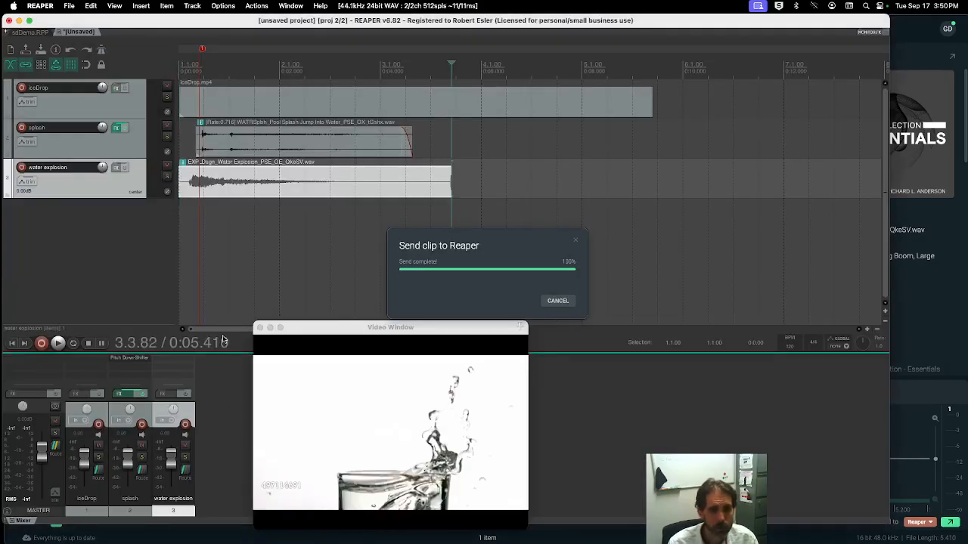
left_click_drag(230, 189, 242, 192)
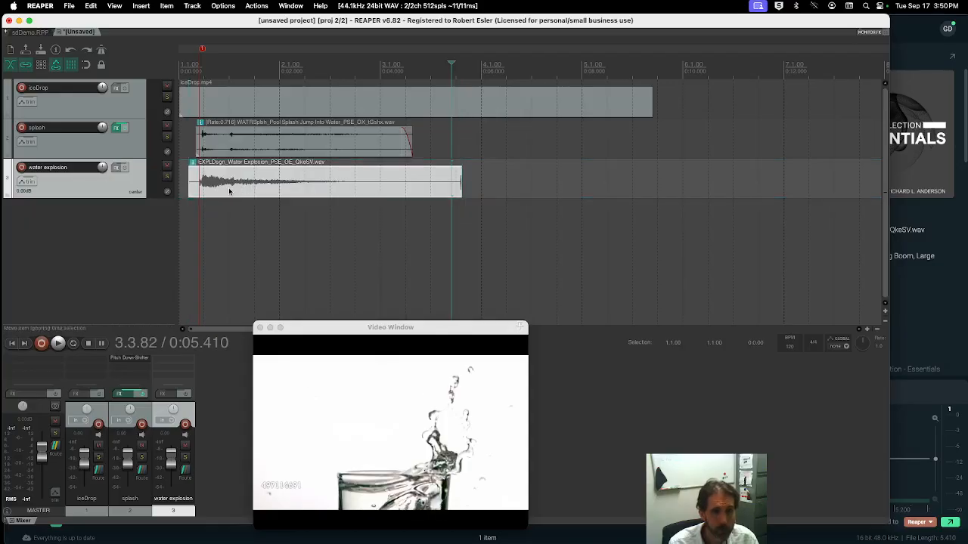
Step: Play back the explosion with the splash and video, and add a fade-out to the end of the explosion clip
key("space")
key("space")
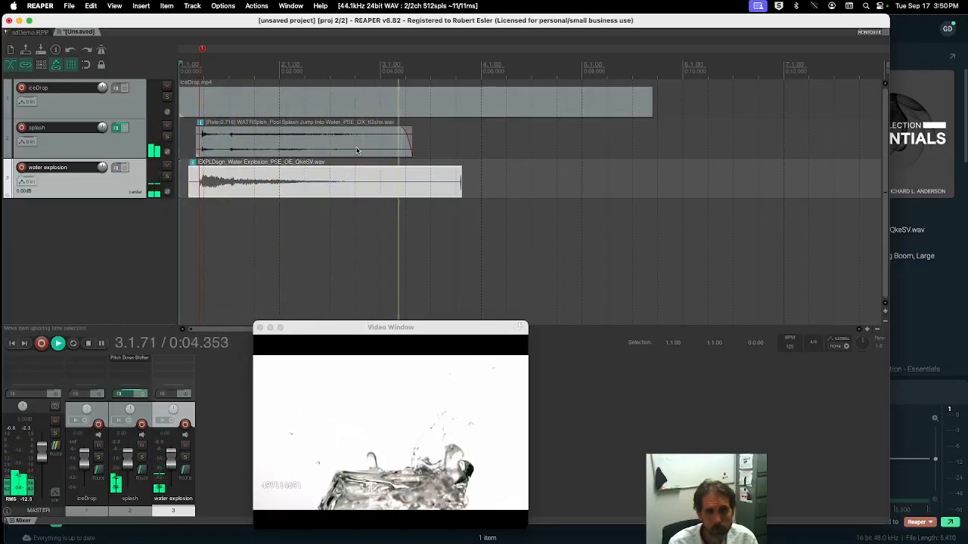
key("space")
left_click_drag(460, 179, 406, 165)
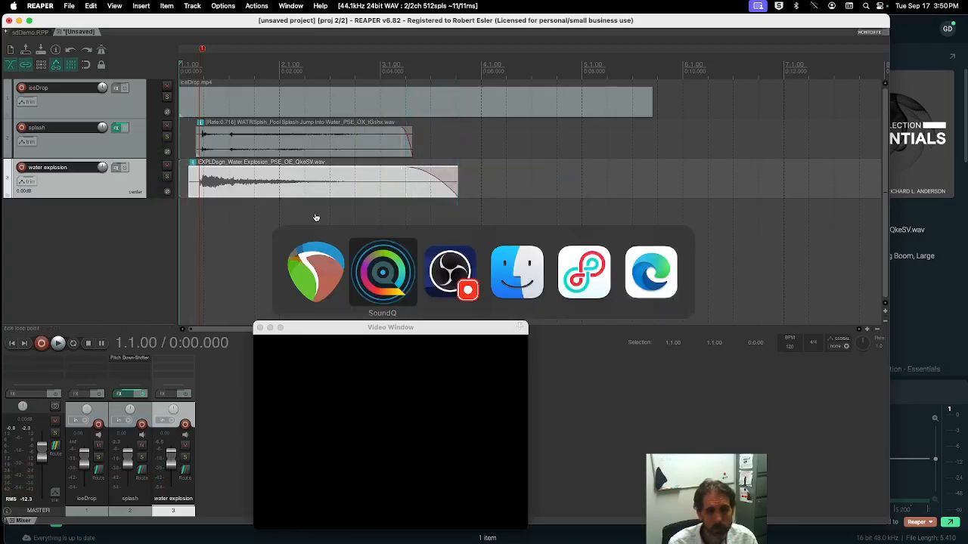
Step: Search SoundQ for "water explosion" and audition WATRTurb_Water Explosion Bubbling Surf_PSE_OX_NTvBb.wav
key("super+Tab")
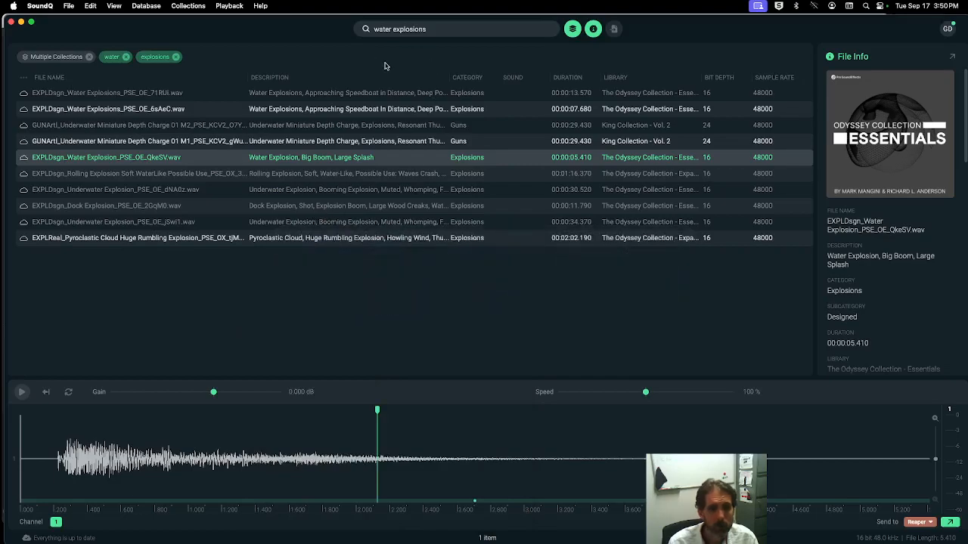
left_click(443, 29)
left_click(442, 30)
key("BackSpace")
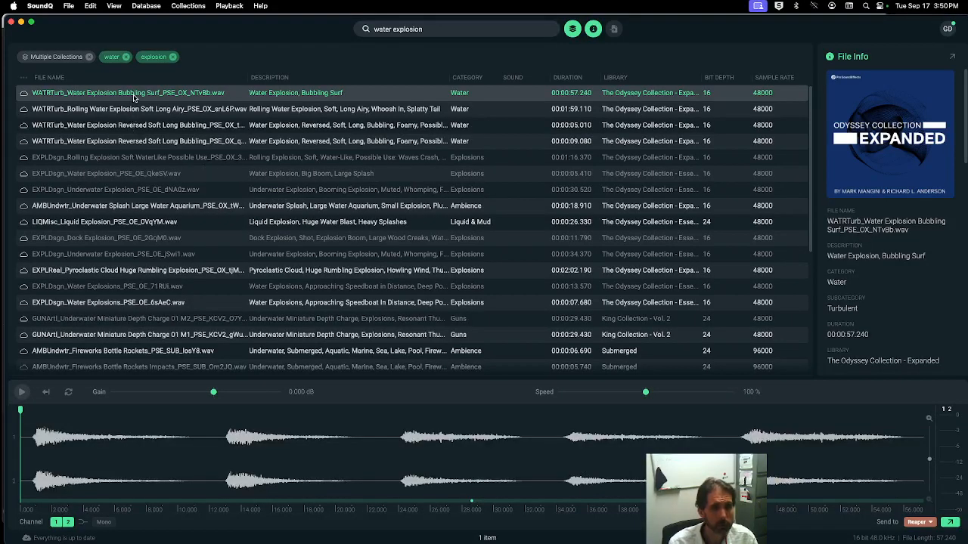
key("space")
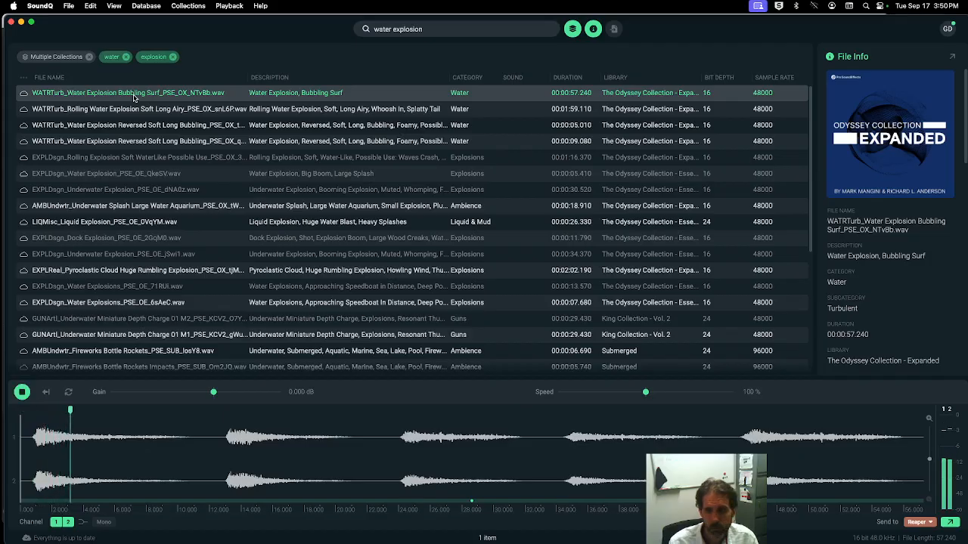
key("space")
Step: Switch to Reaper, delete the big boom clip from the water explosion track, and return the edit cursor to the project start
key("super+Tab")
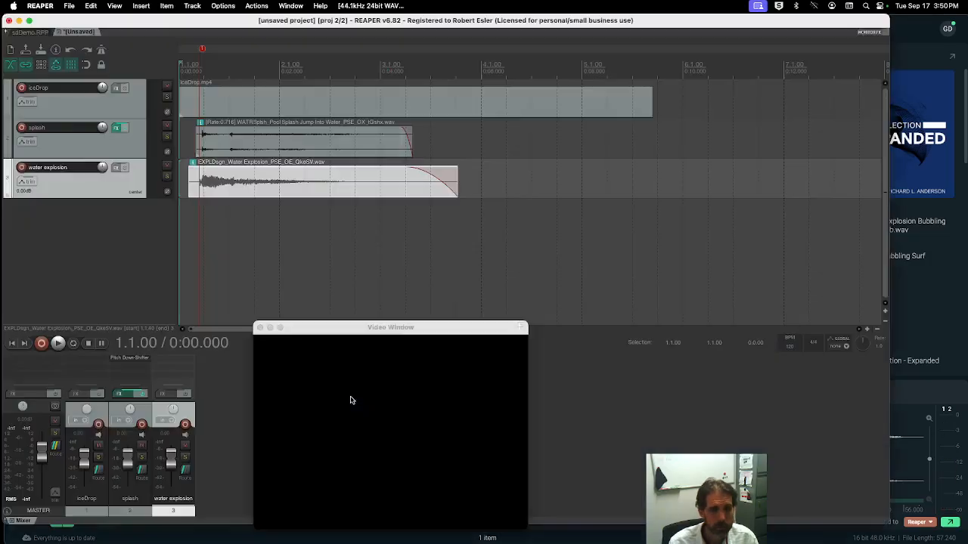
left_click(250, 191)
key("Delete")
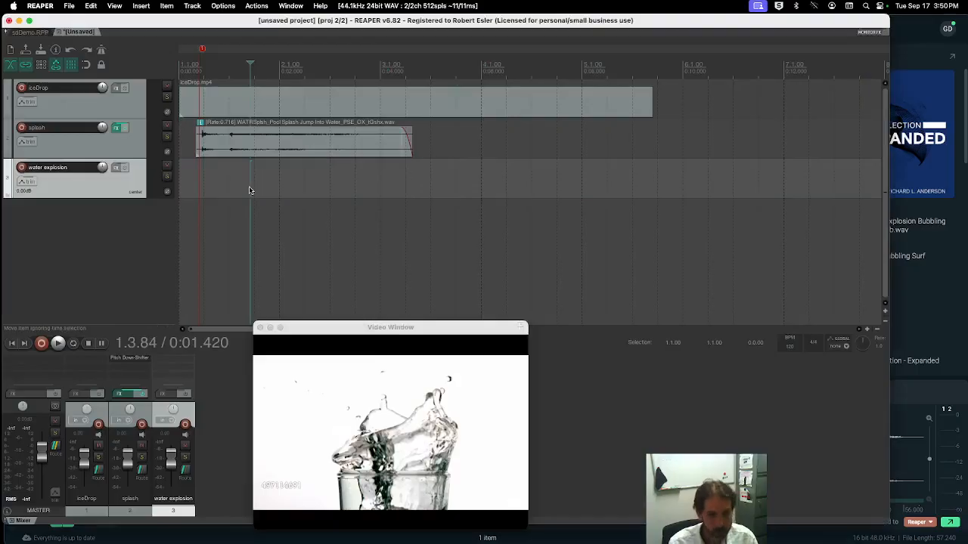
key("Home")
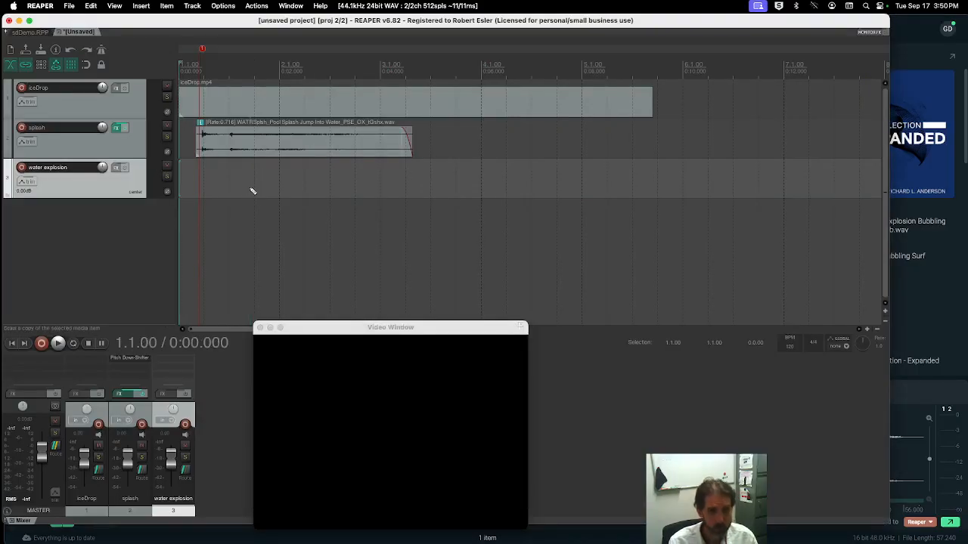
Step: Send the Water Explosion Bubbling Surf file from SoundQ to the water explosion track in Reaper
key("super+Tab")
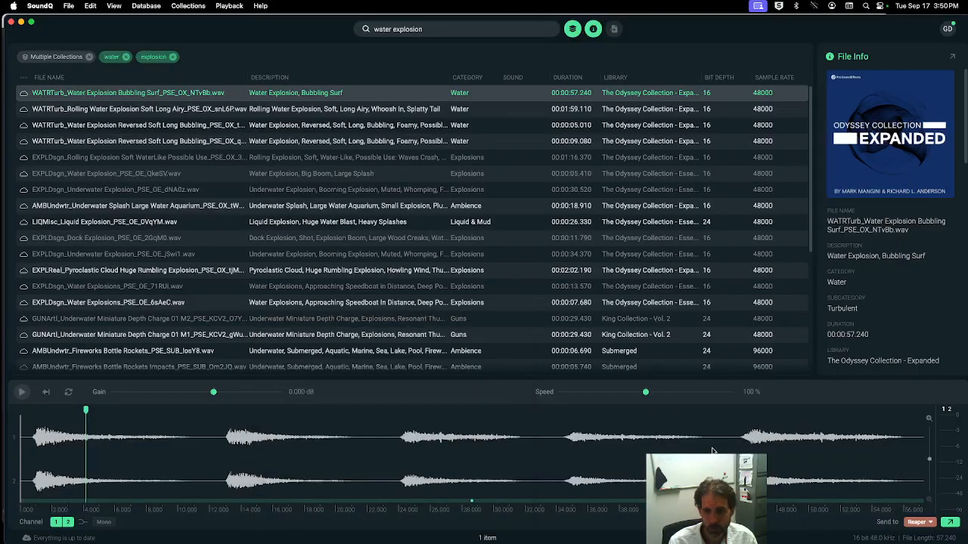
left_click(950, 522)
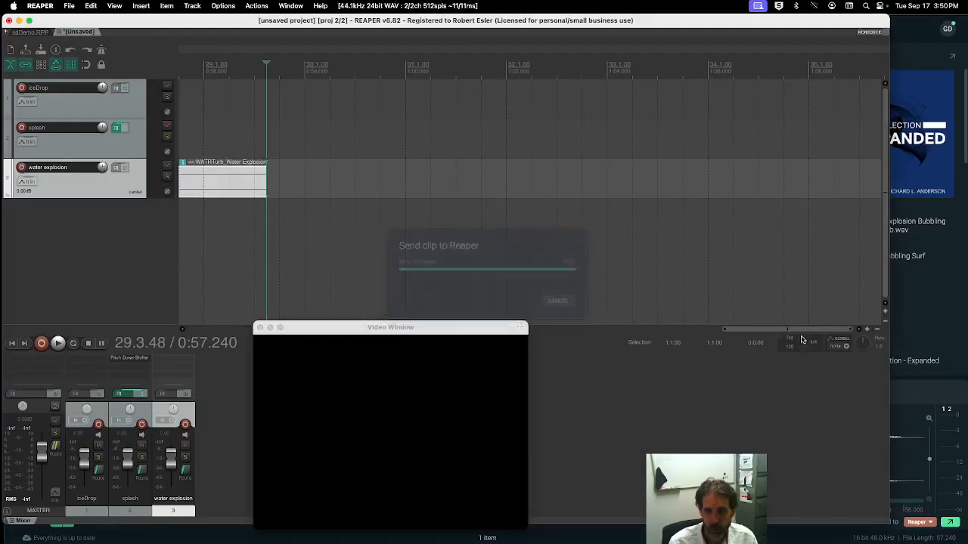
left_click_drag(756, 330, 186, 329)
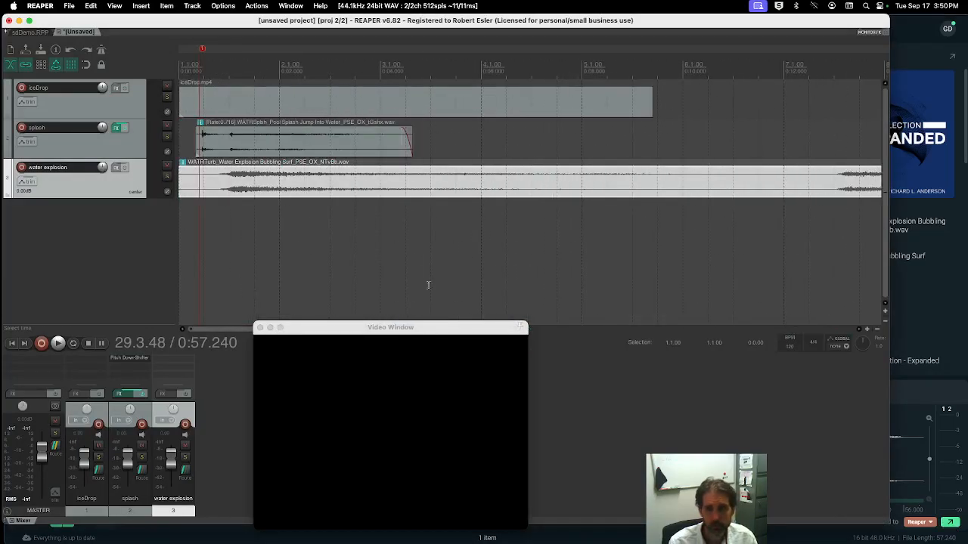
Step: Split the Bubbling Surf clip at about 10 seconds, before its second burst, and delete the remainder
left_click(685, 178)
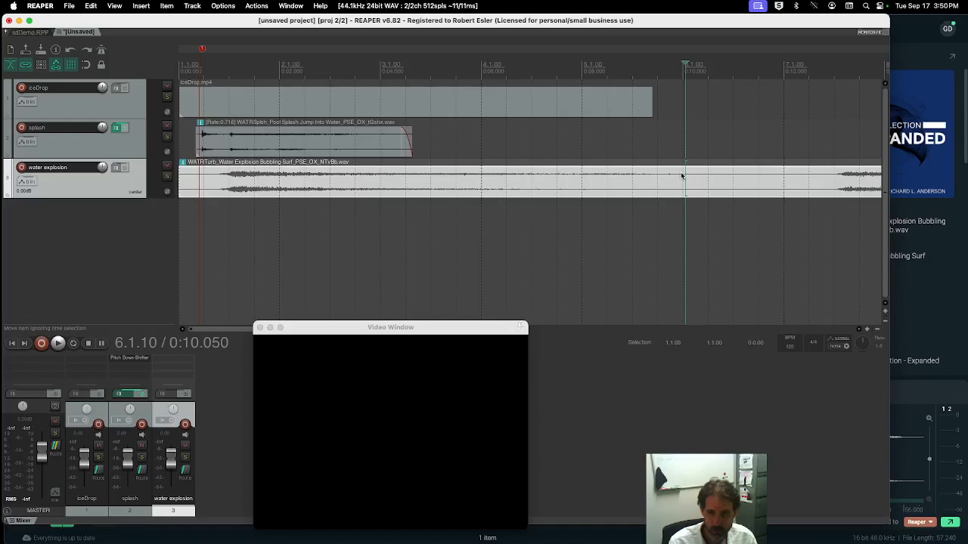
key("s")
left_click(722, 188)
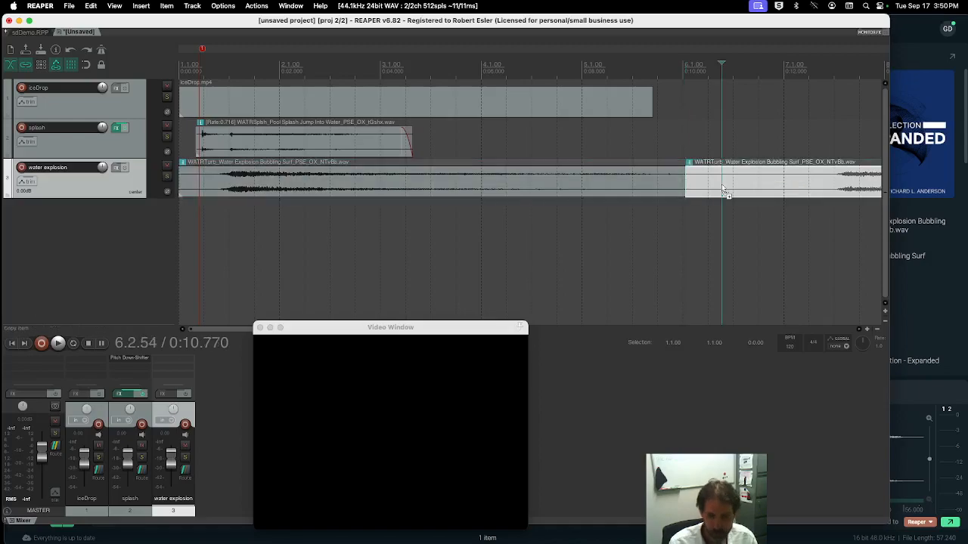
key("Delete")
Step: Trim the first 0.6 seconds off the Bubbling Surf clip and move it to the project start
left_click_drag(178, 179, 209, 179)
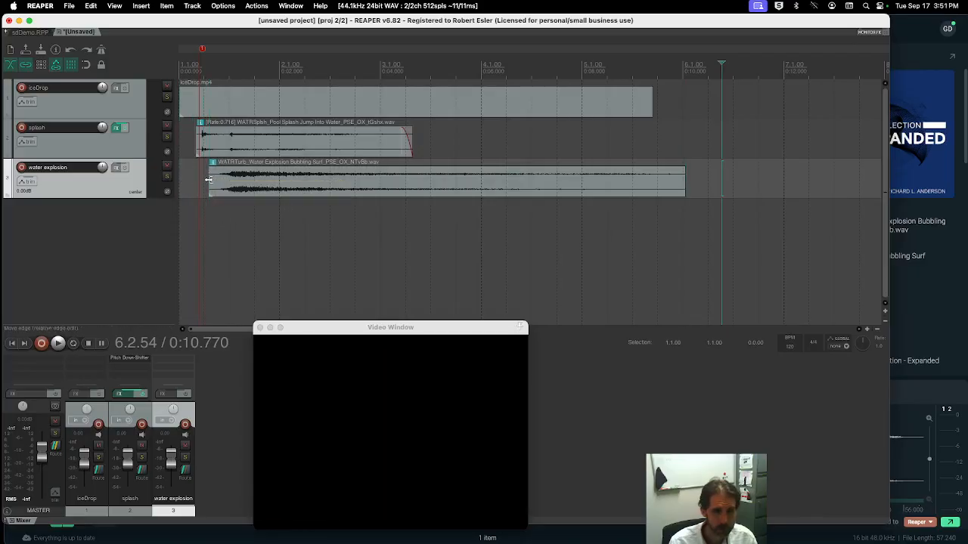
double_click(209, 180)
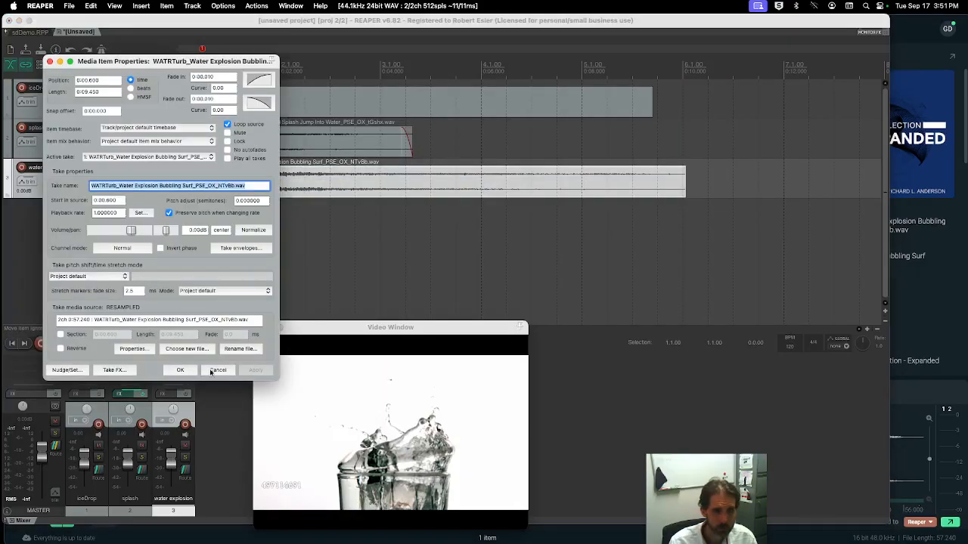
left_click(217, 370)
left_click_drag(305, 186, 275, 188)
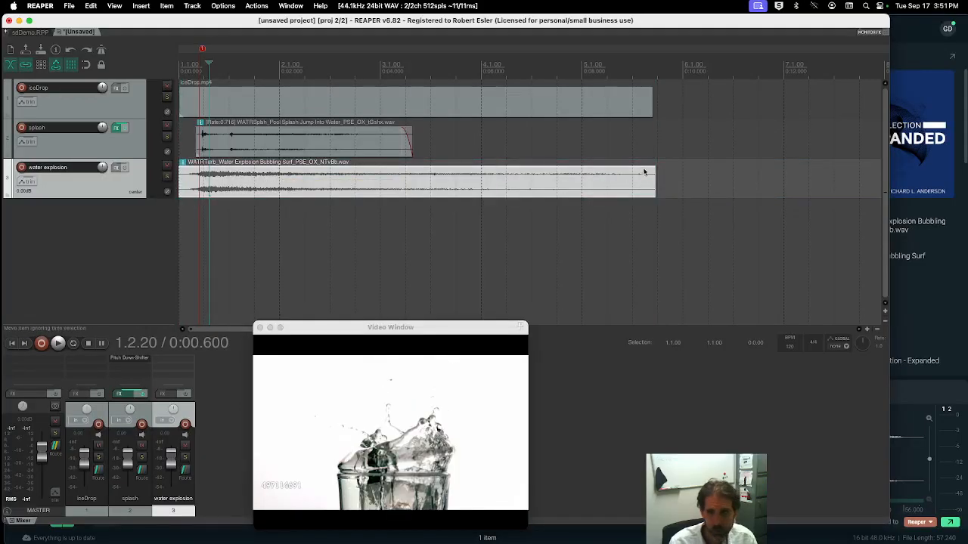
Step: Add a short fade-out to the end of the Bubbling Surf clip and play back the mix against the video
left_click_drag(653, 167, 620, 167)
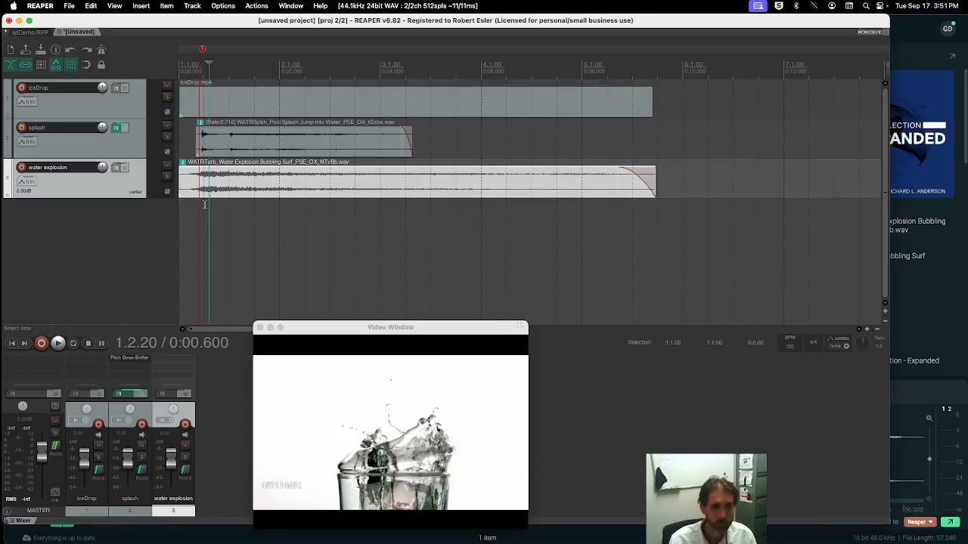
key("space")
key("space")
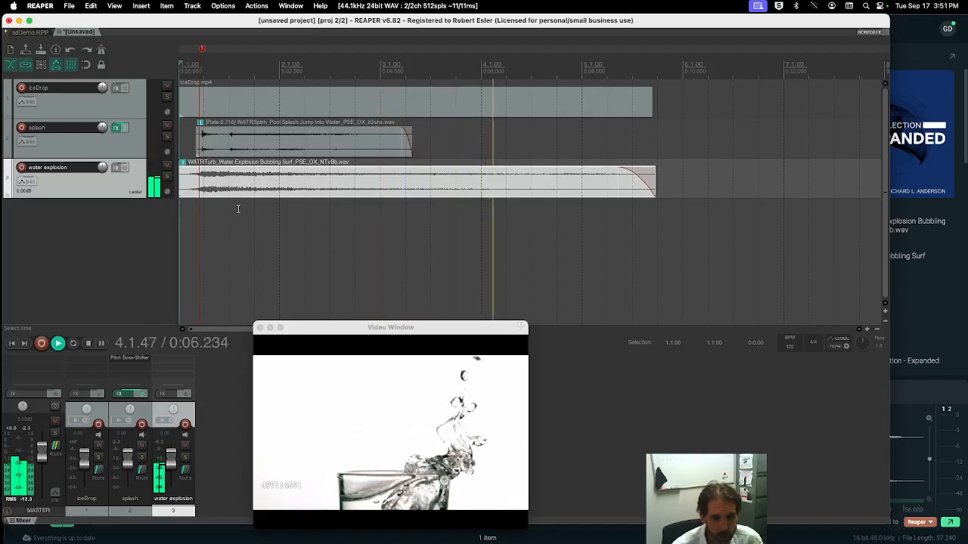
key("space")
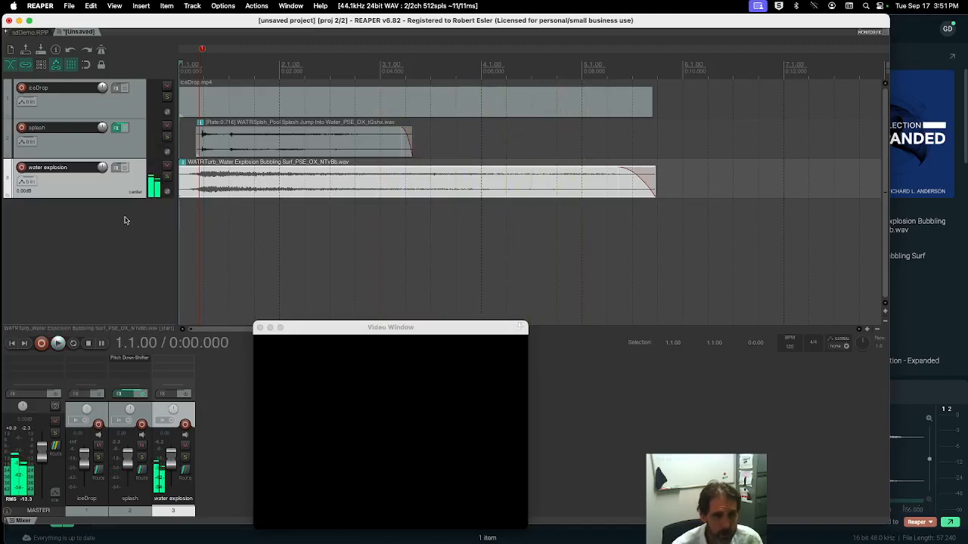
Step: Enable the visible Volume envelope for the water explosion track
left_click(24, 181)
left_click(185, 211)
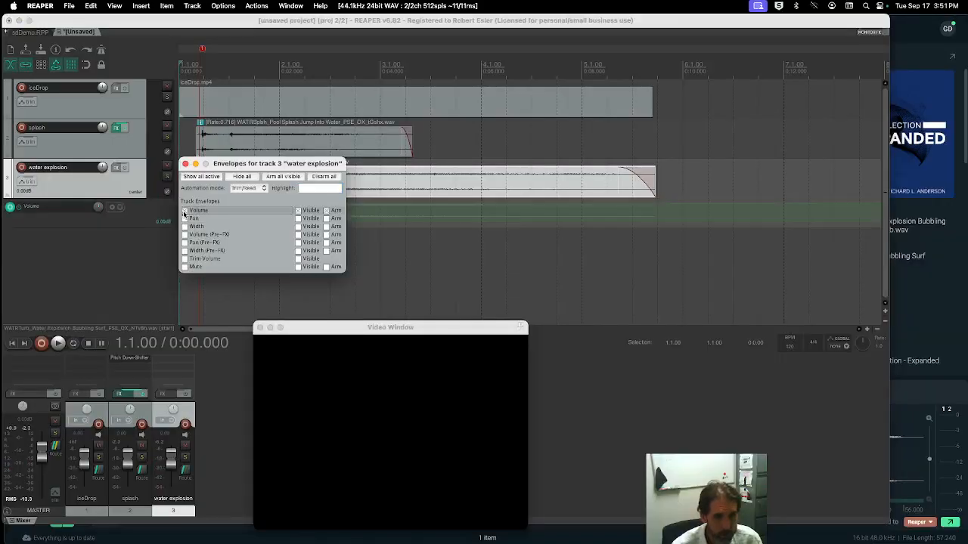
left_click(186, 165)
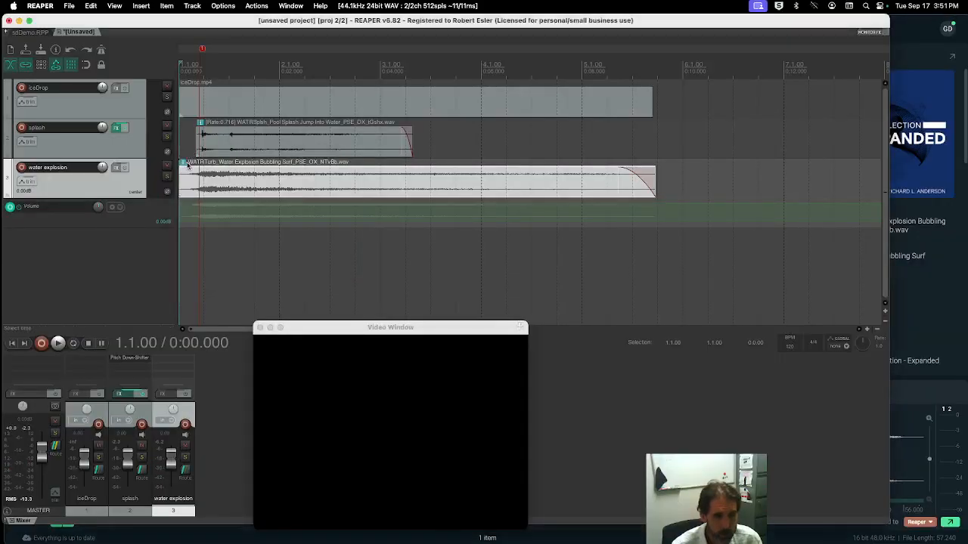
left_click(24, 181)
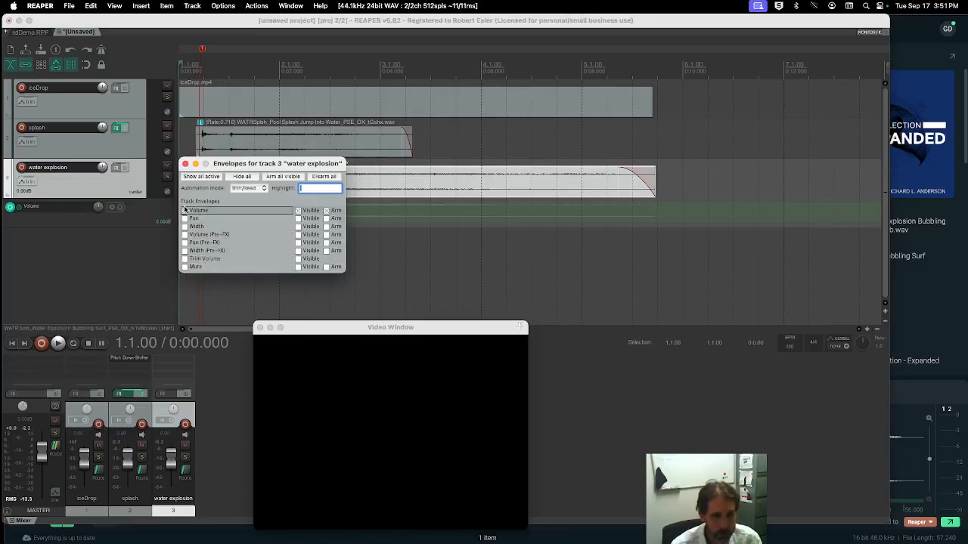
left_click(185, 164)
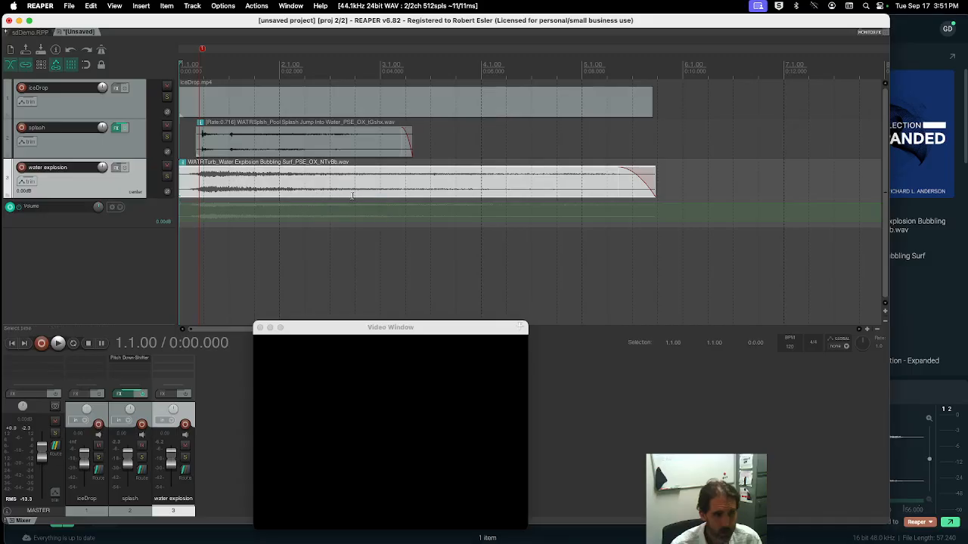
Step: Ramp the water explosion volume envelope down to about -95 dB at 9.5 seconds, and shorten the clip's fade-out
left_click(591, 204, "super")
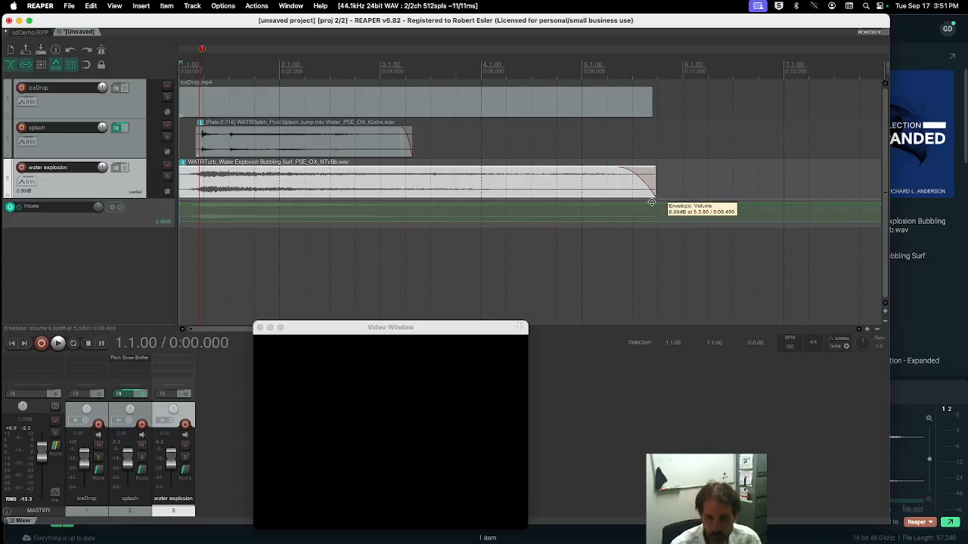
left_click_drag(651, 202, 654, 242)
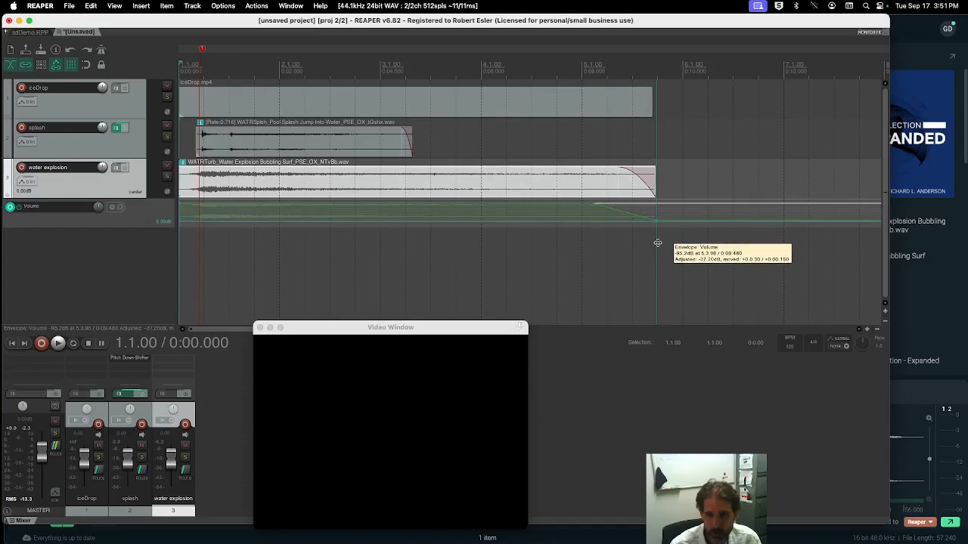
left_click_drag(594, 204, 524, 203)
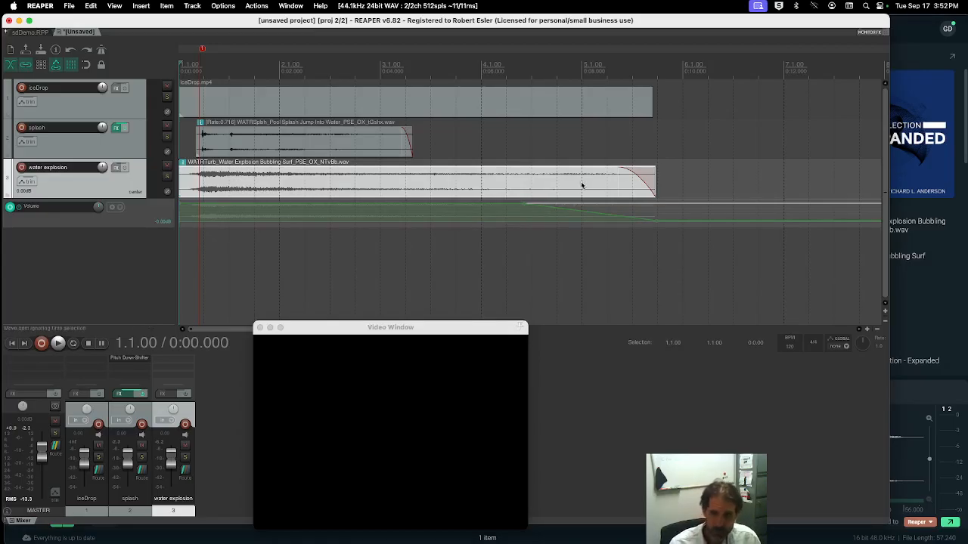
mouse_move(621, 168)
left_mouse_down()
mouse_move(640, 168)
mouse_move(597, 169)
mouse_move(640, 170)
left_mouse_up()
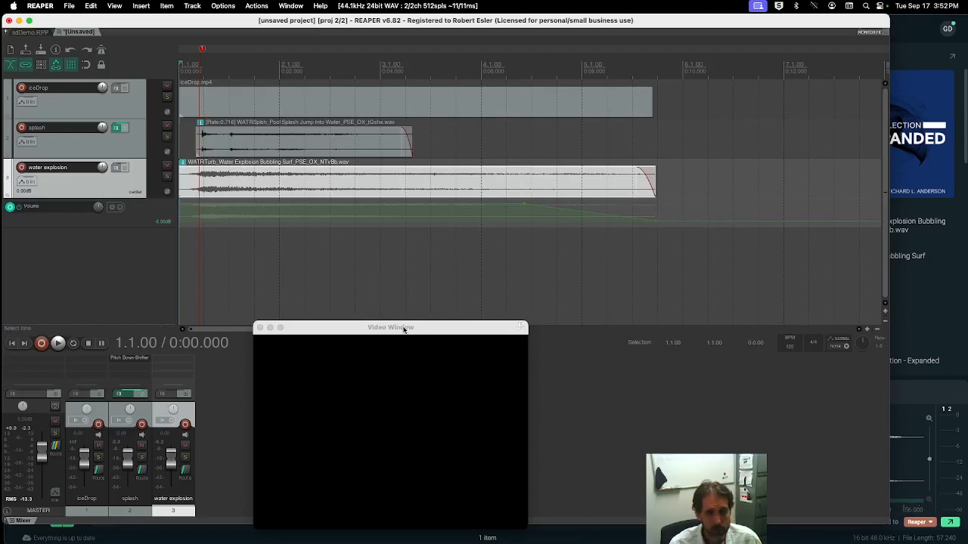
Step: Play back the layered mix, scrub the video between about 4 and 6 seconds, and switch back to SoundQ
key("space")
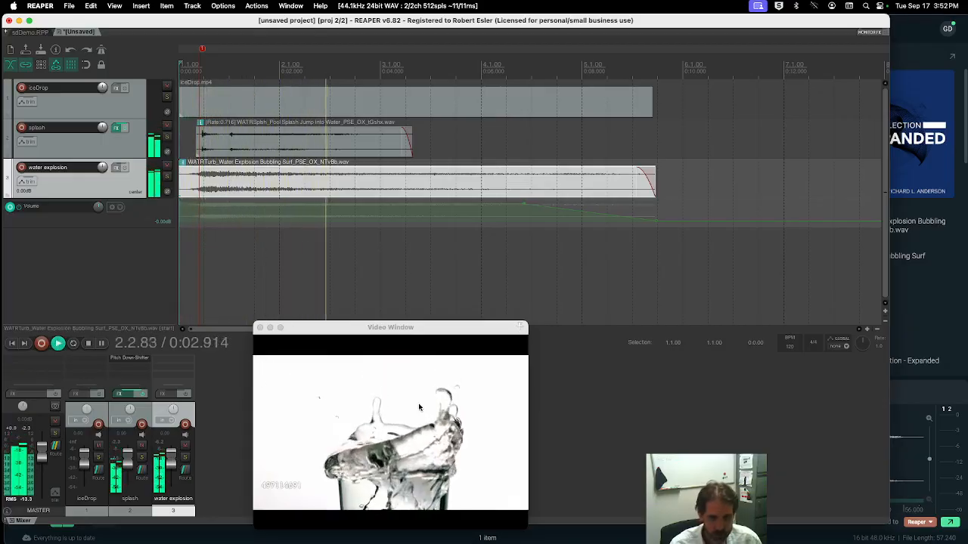
key("space")
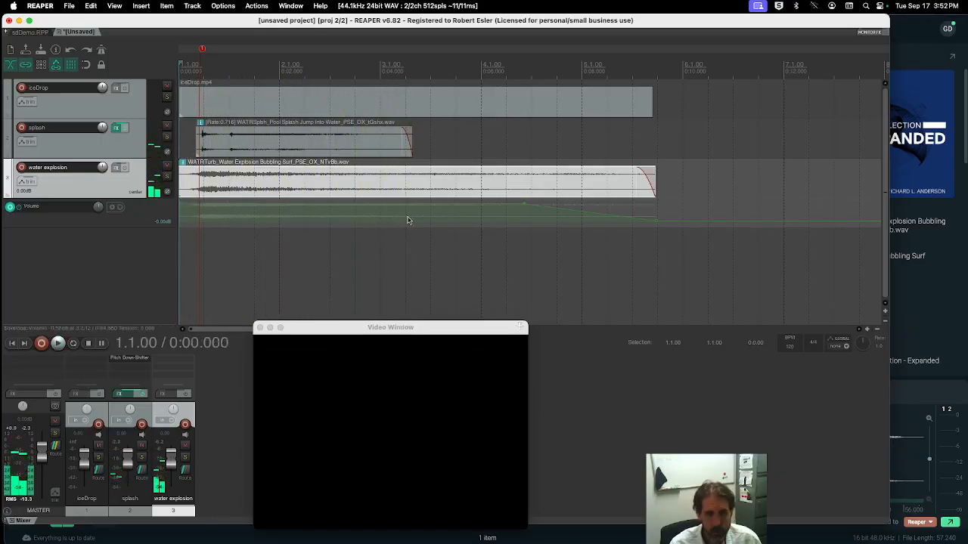
left_click(390, 70)
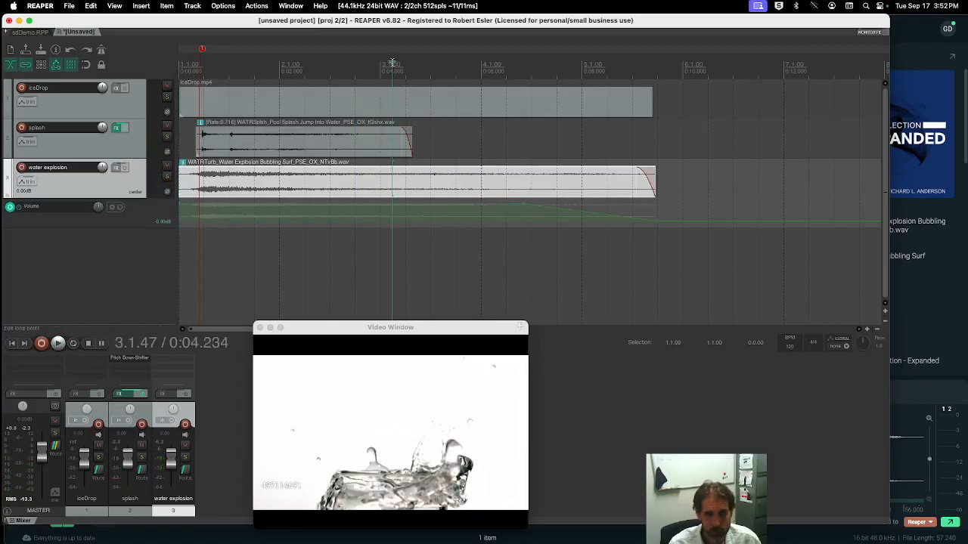
left_click_drag(393, 63, 481, 95)
key("super+Tab")
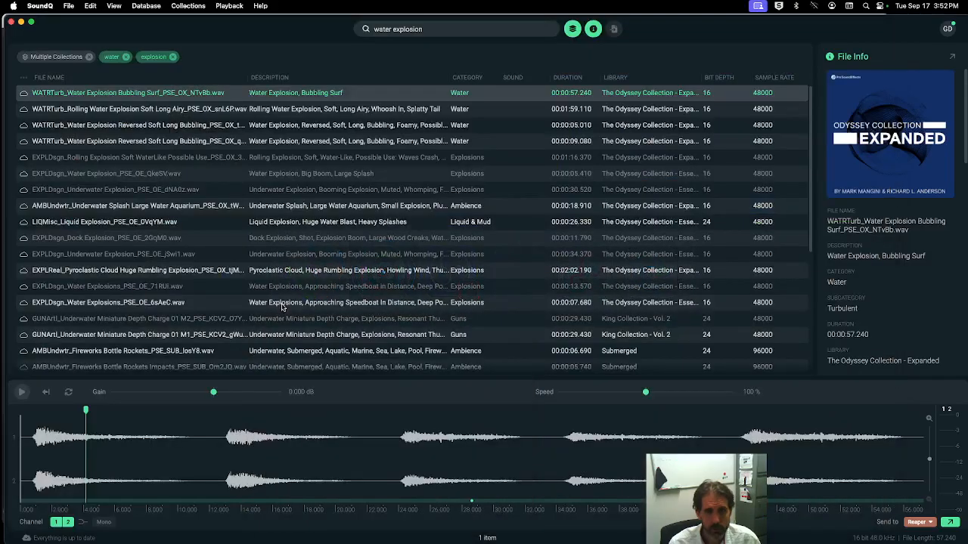
Step: Search the sound library for "water slosh" and audition the Bath Water Slosh clip with big sloshy movements in a full tub
left_click(443, 29)
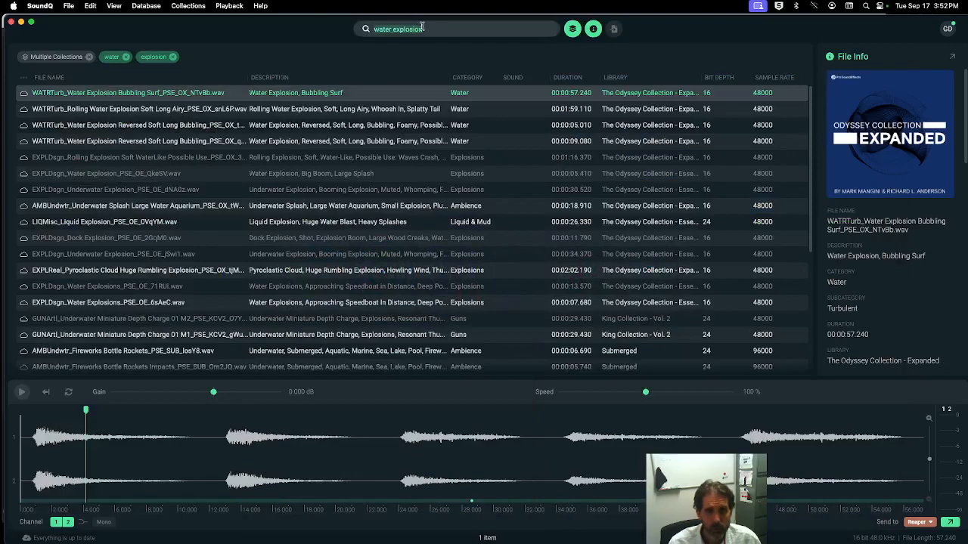
type("water slo")
key("Return")
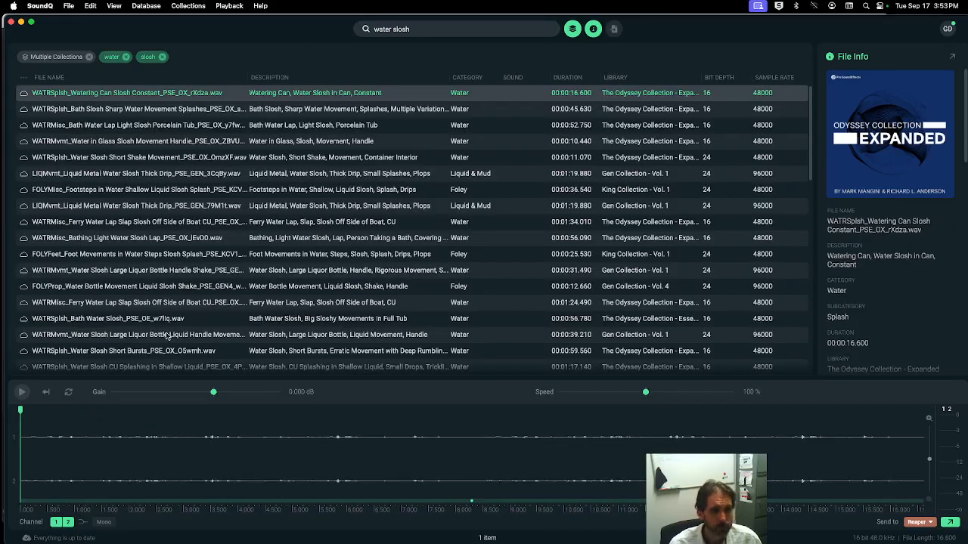
left_click(139, 320)
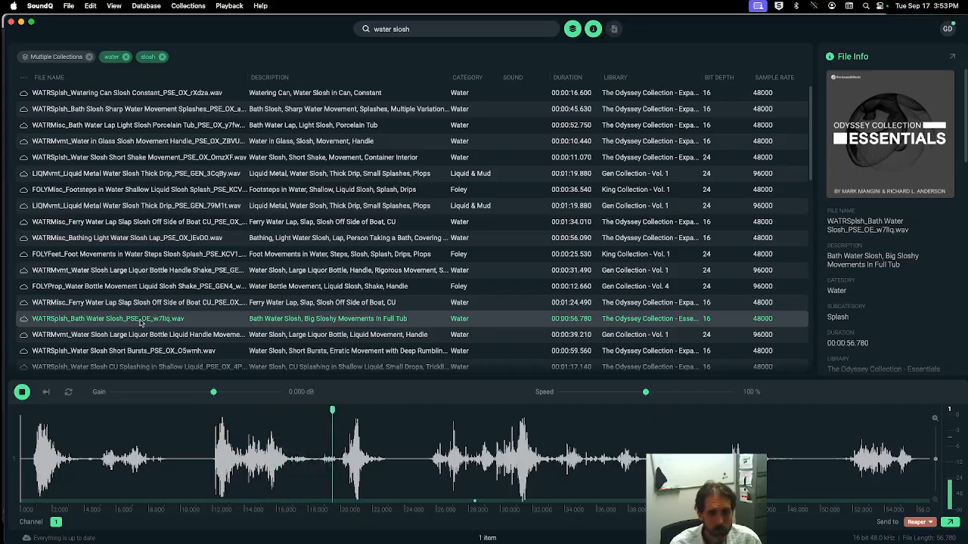
key("space")
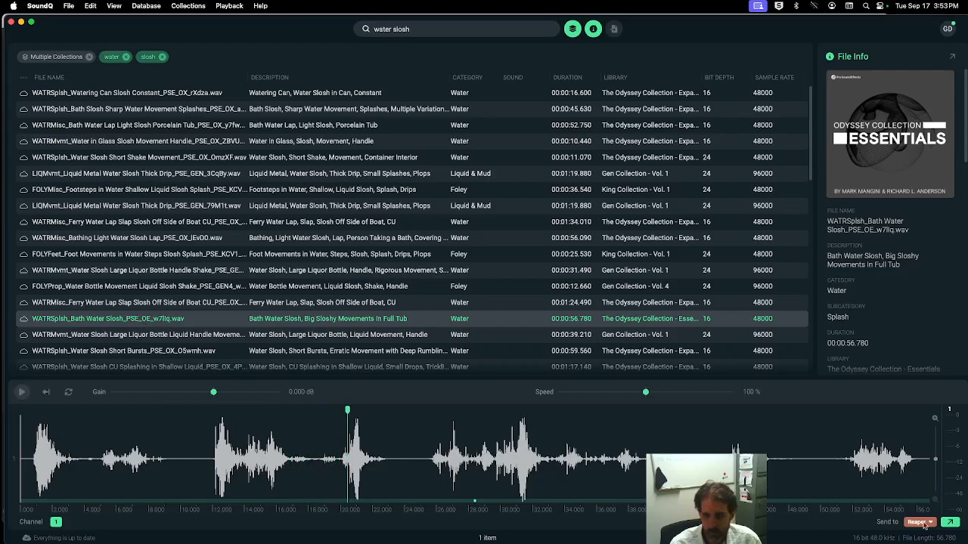
Step: Insert a new track below the water explosion track in Reaper and send the Bath Water Slosh clip to it from SoundQ at time zero
left_click(949, 523)
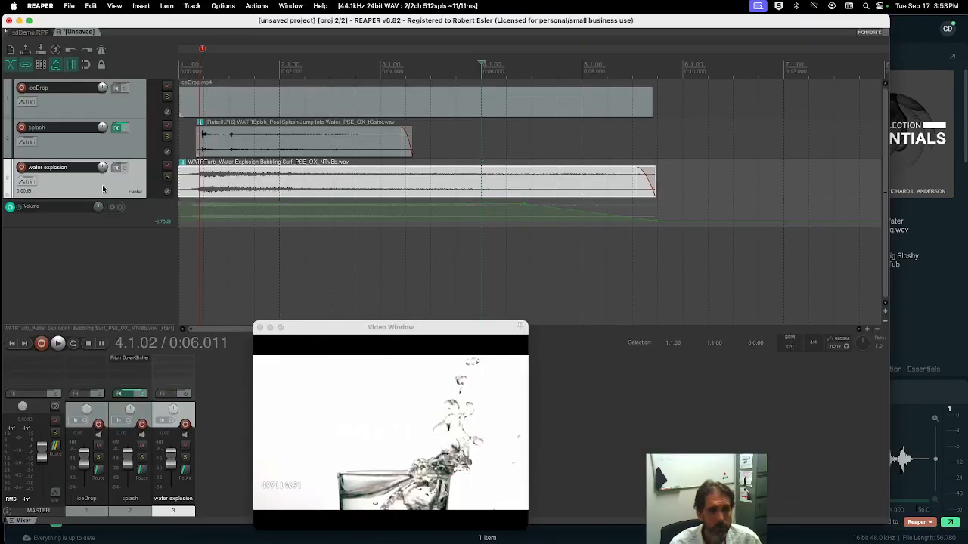
left_click(192, 5)
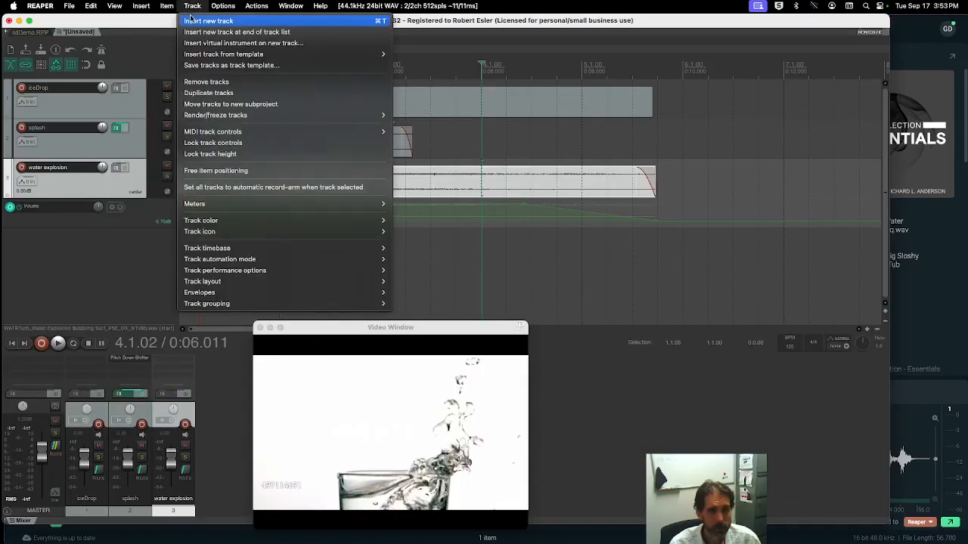
left_click(192, 24)
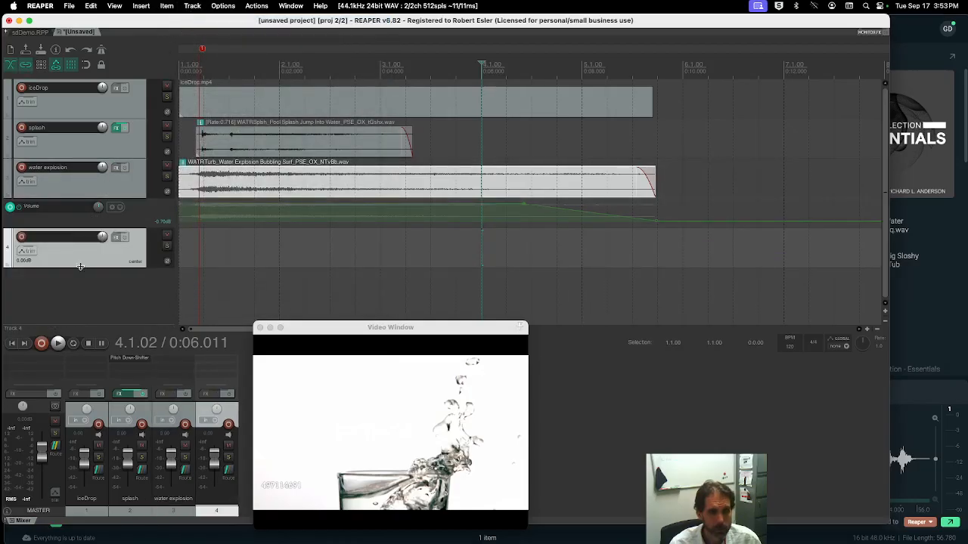
key("space")
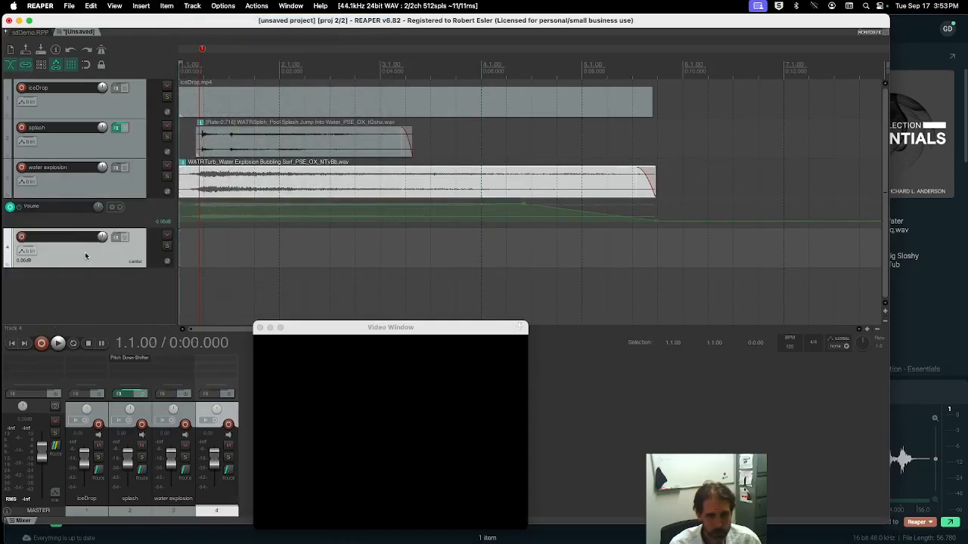
key("super+Tab")
left_click(950, 523)
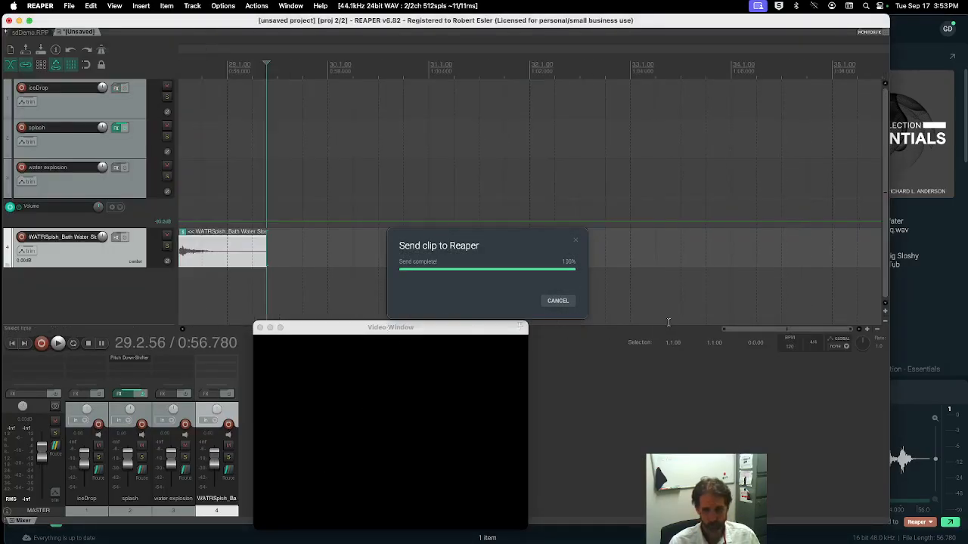
Step: Undo the joint trim of both selected clips, and trim only the Bath Water Slosh clip's start to about 4.9 seconds
left_click_drag(749, 331, 37, 331)
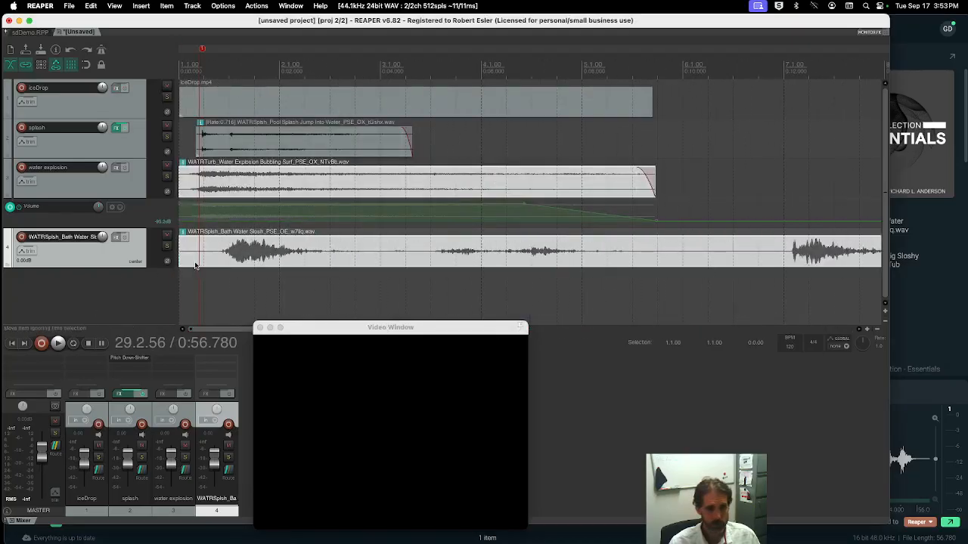
left_click_drag(181, 249, 427, 257)
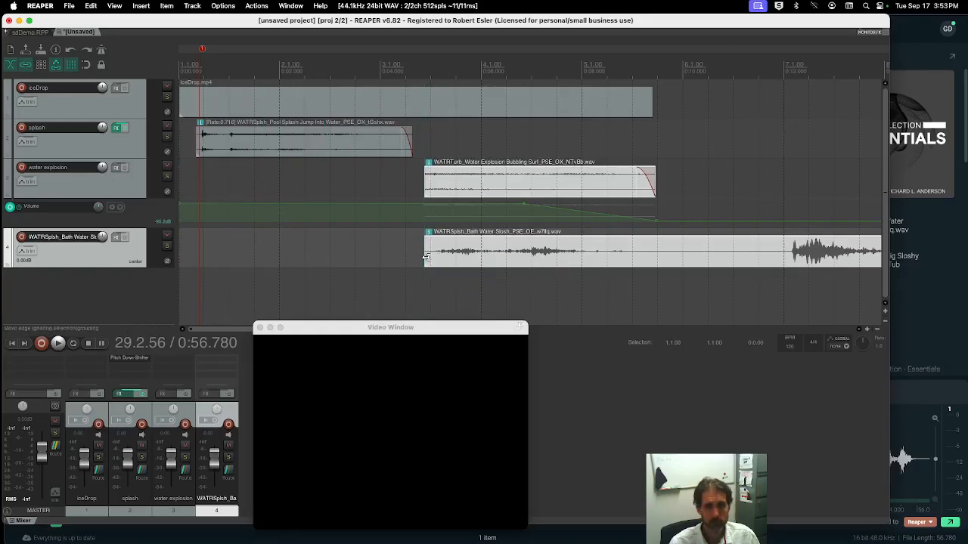
key("ctrl+z")
left_click(196, 266)
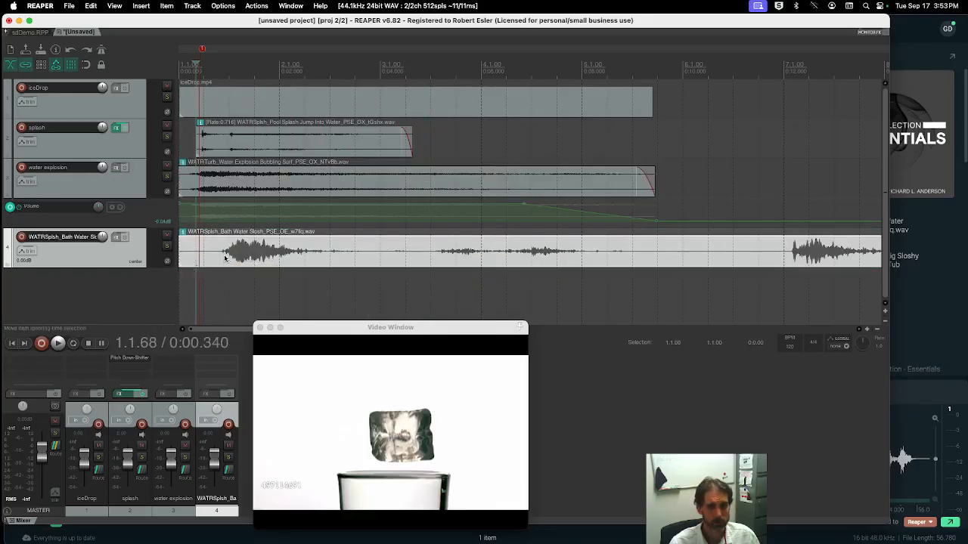
left_click_drag(180, 253, 425, 259)
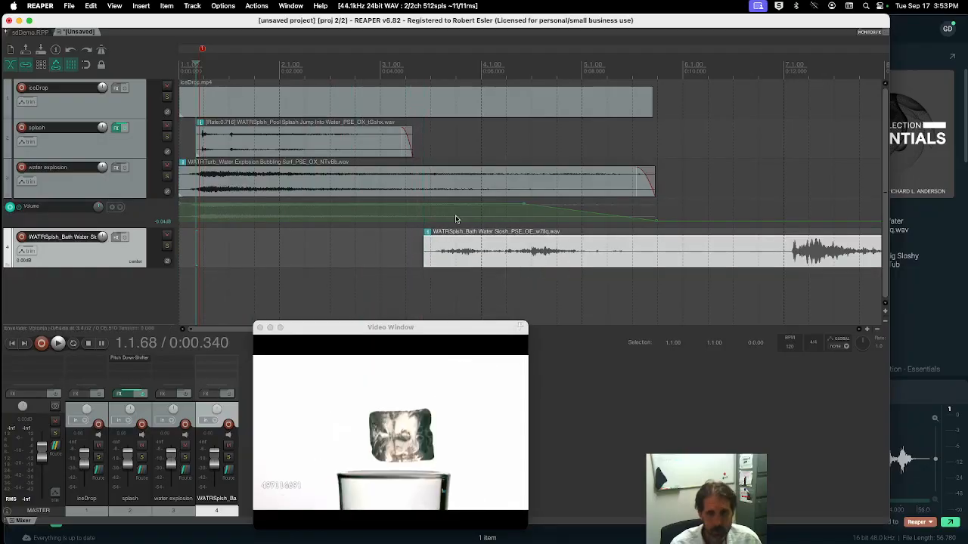
Step: Scrub the video and place markers 2, 3 and 4 at about 3.7, 5.1 and 6.8 seconds
left_click(376, 67)
mouse_move(377, 62)
left_mouse_down()
mouse_move(337, 61)
mouse_move(365, 62)
left_mouse_up()
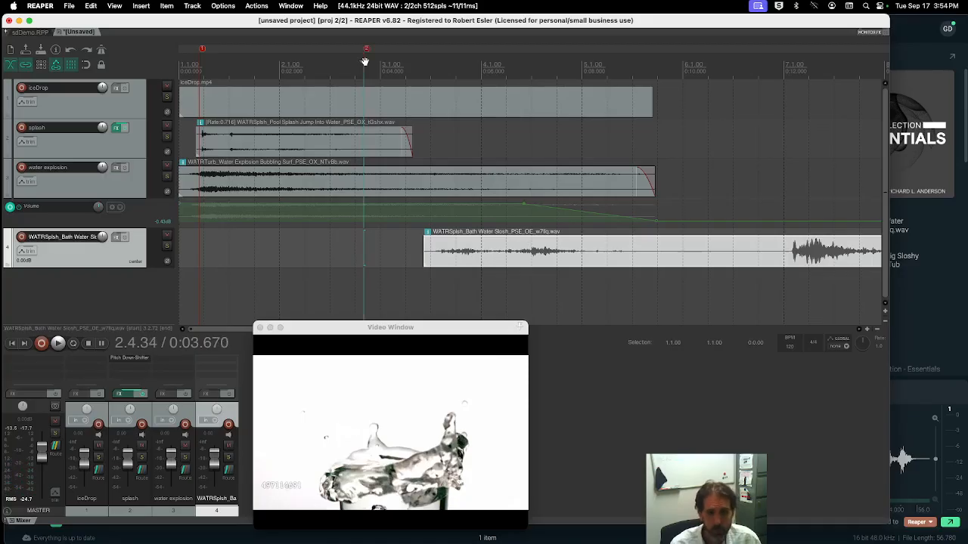
left_click_drag(364, 63, 436, 65)
key("m")
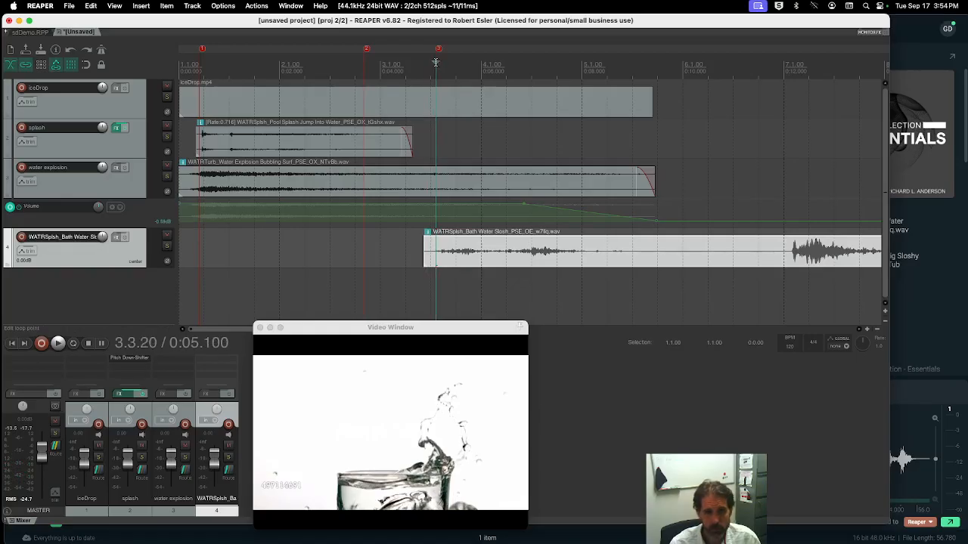
mouse_move(437, 62)
left_mouse_down()
mouse_move(538, 64)
mouse_move(519, 65)
left_mouse_up()
key("m")
Step: Move the Bath Water Slosh clip to start at about 3 seconds and give it a fade-in ending near marker 2
left_click_drag(600, 249, 508, 249)
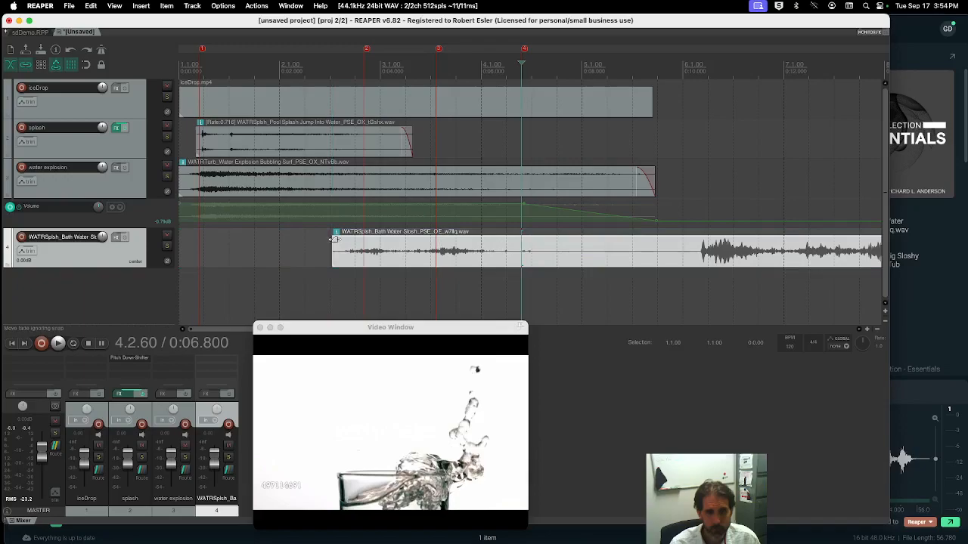
left_click_drag(333, 240, 367, 240)
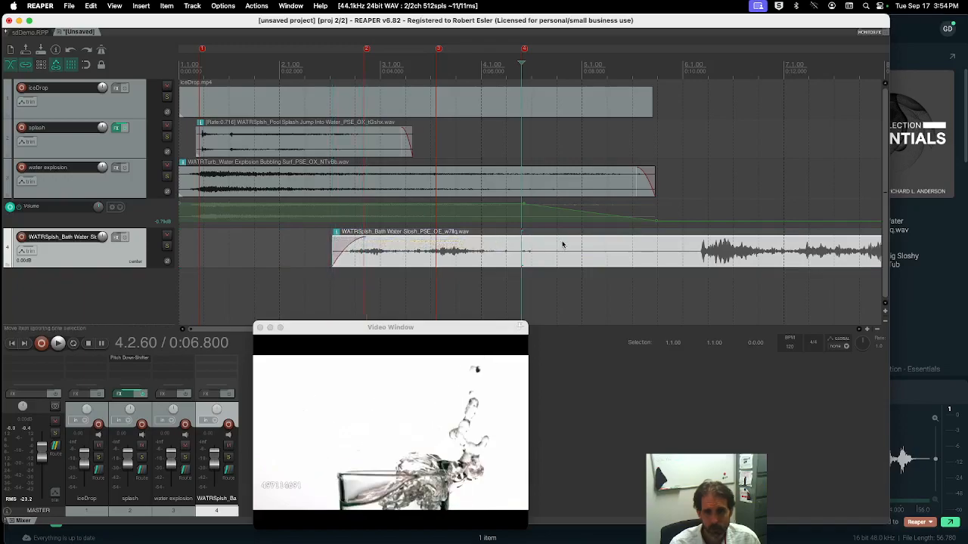
Step: Split the slosh clip at 9.8 seconds, move the remainder later, and trim the first piece to the end of the iceDrop video
left_click(673, 253)
key("s")
left_click_drag(685, 261, 760, 262)
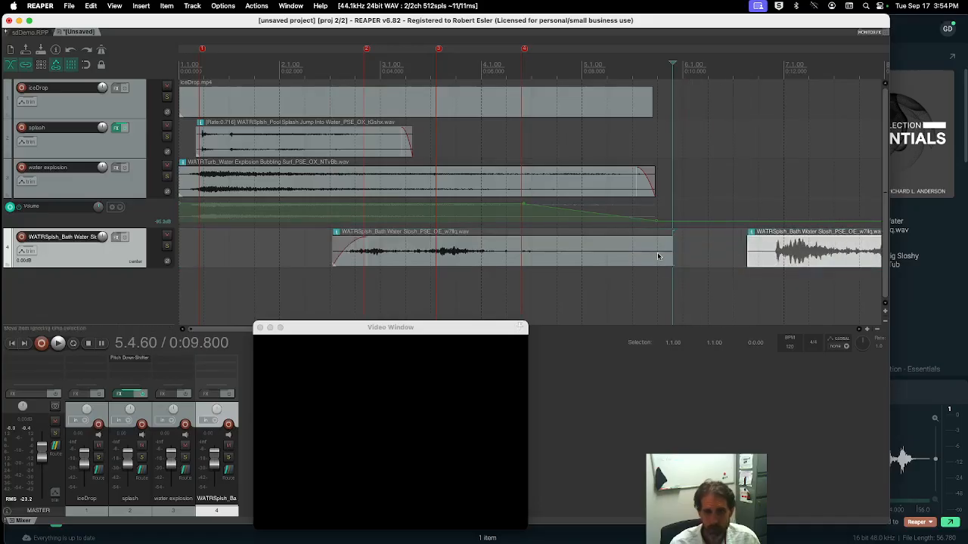
left_click_drag(672, 250, 651, 254)
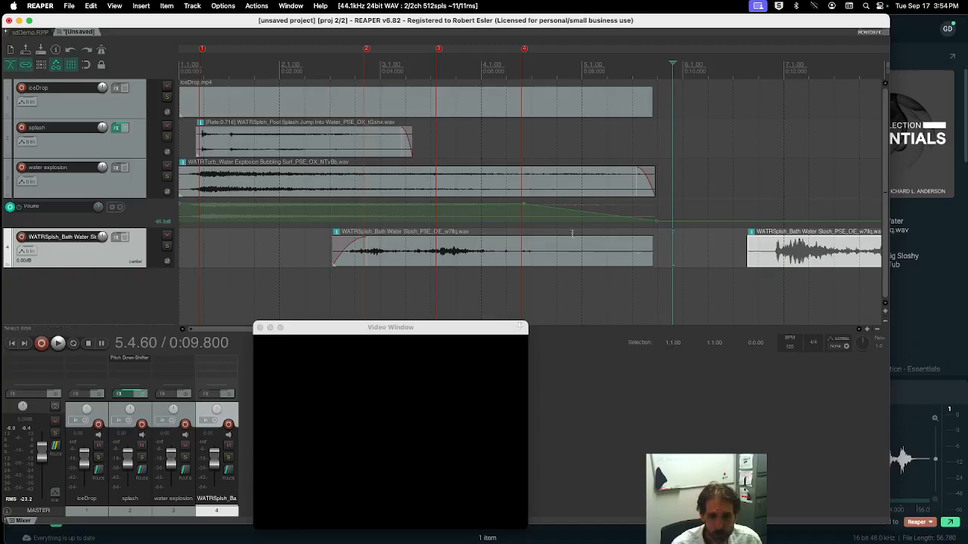
Step: Play back the layered mix from about 2.9 seconds and shift the video window slightly away from the tracks
left_click(327, 68)
key("space")
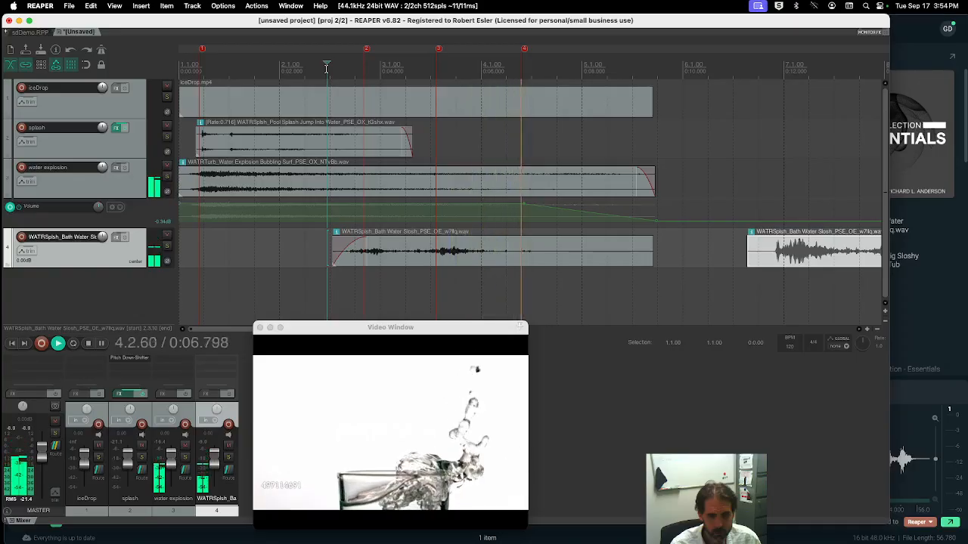
key("space")
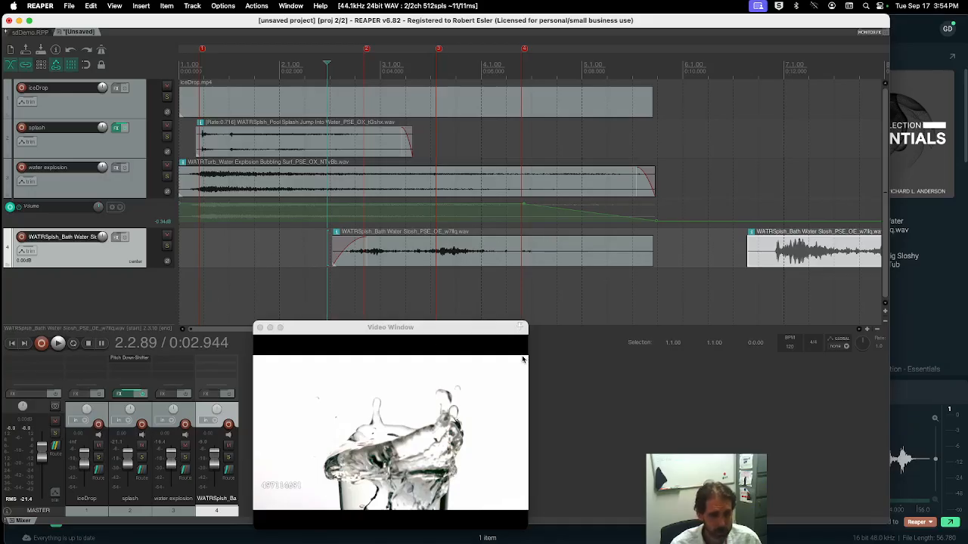
left_click_drag(403, 333, 407, 339)
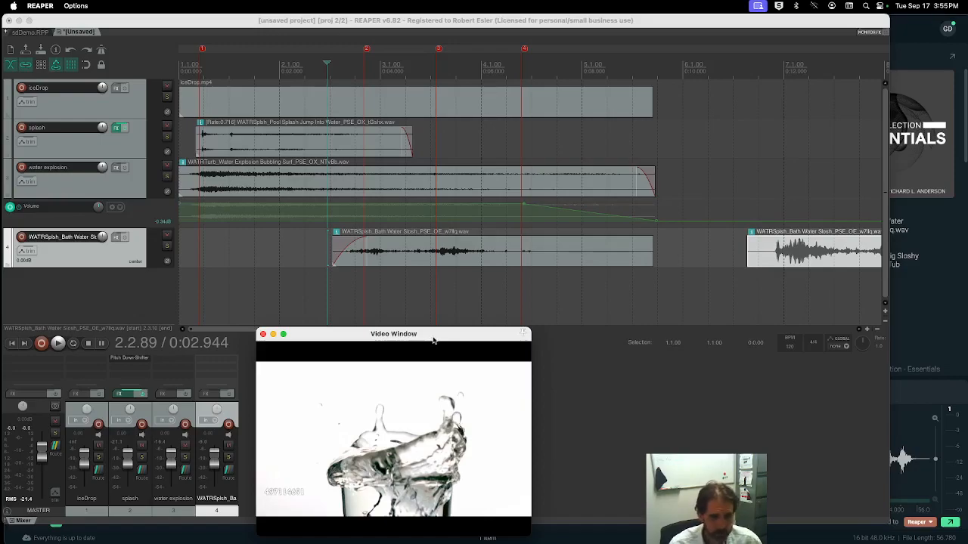
left_click_drag(435, 339, 437, 343)
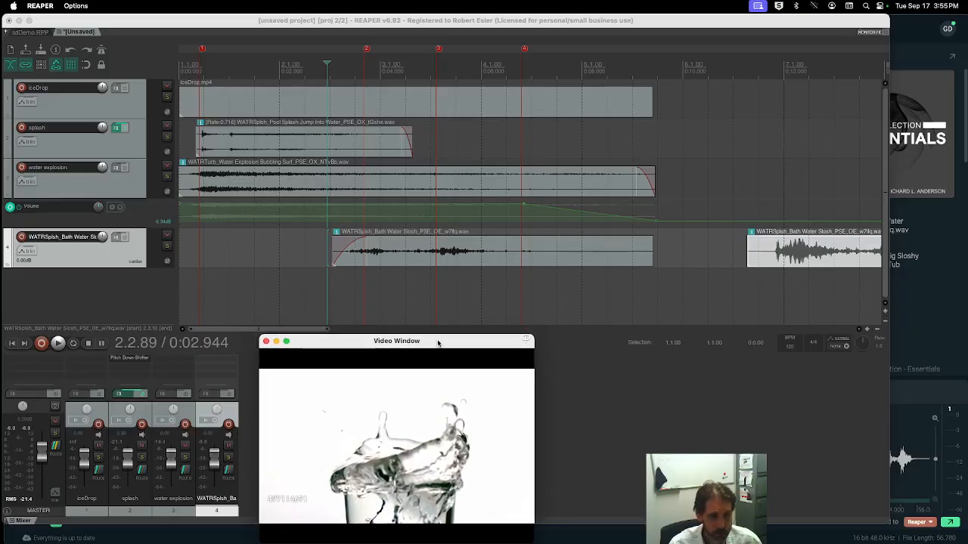
Step: Rename the Bath Water Slosh track as "sloshes"
double_click(78, 237)
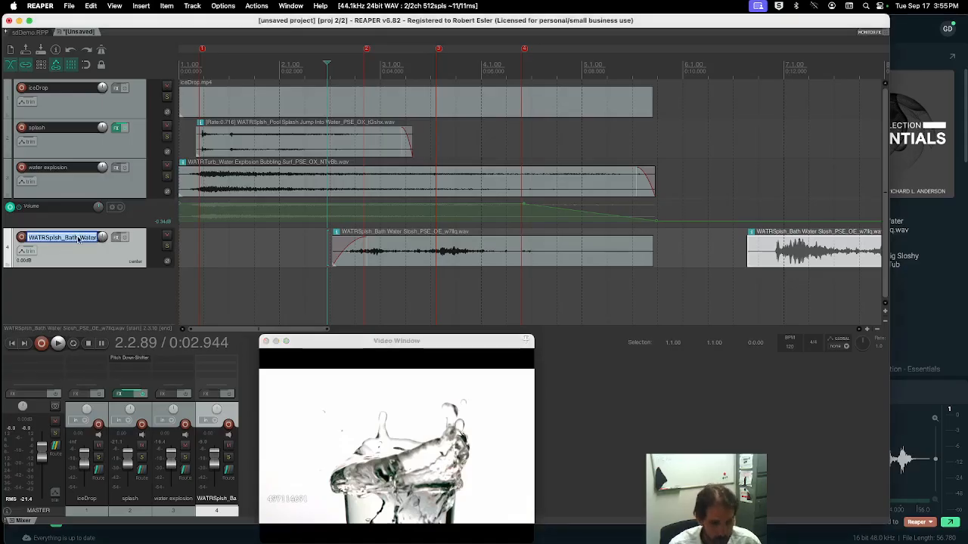
type("slosh")
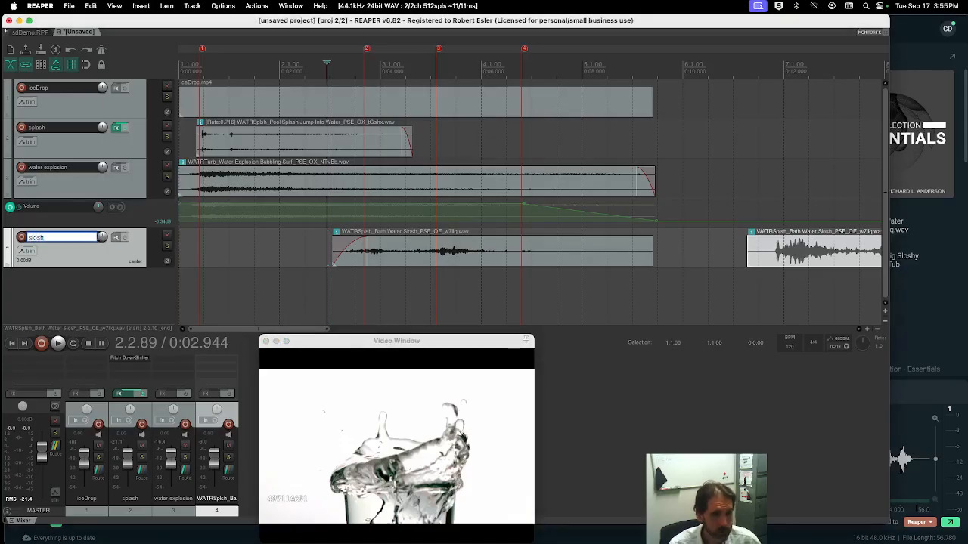
type("es")
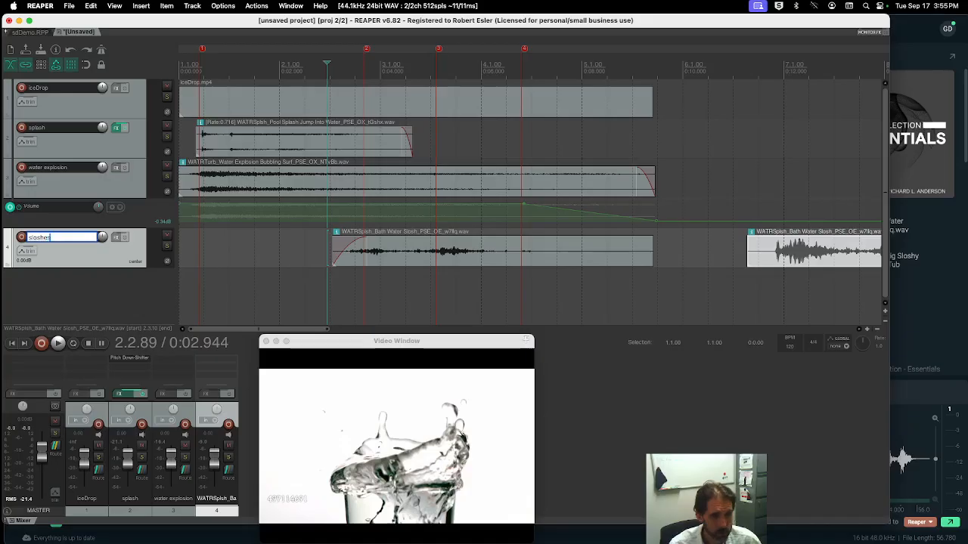
key("Return")
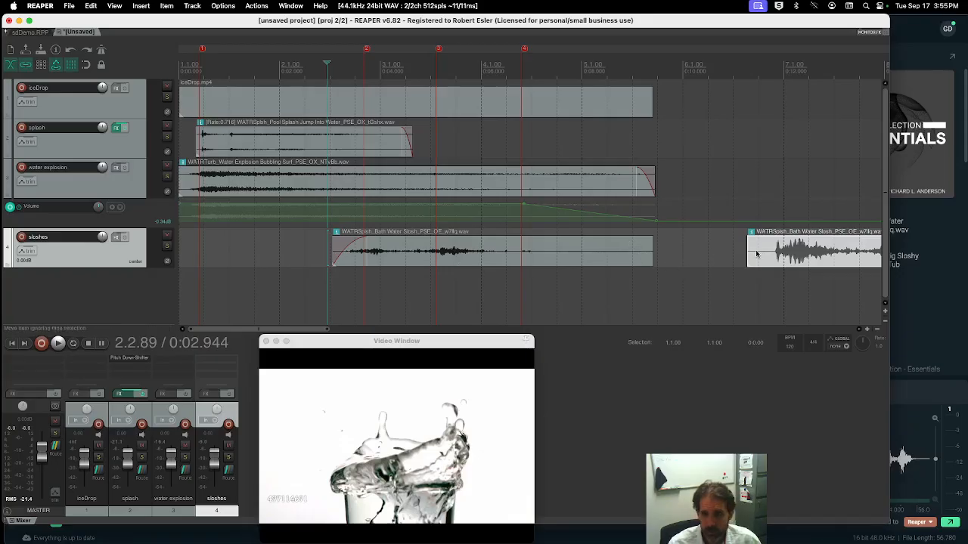
Step: Move the leftover slosh clip back to about 9.8 seconds and audition it from about 17 seconds
left_click_drag(783, 255, 690, 254)
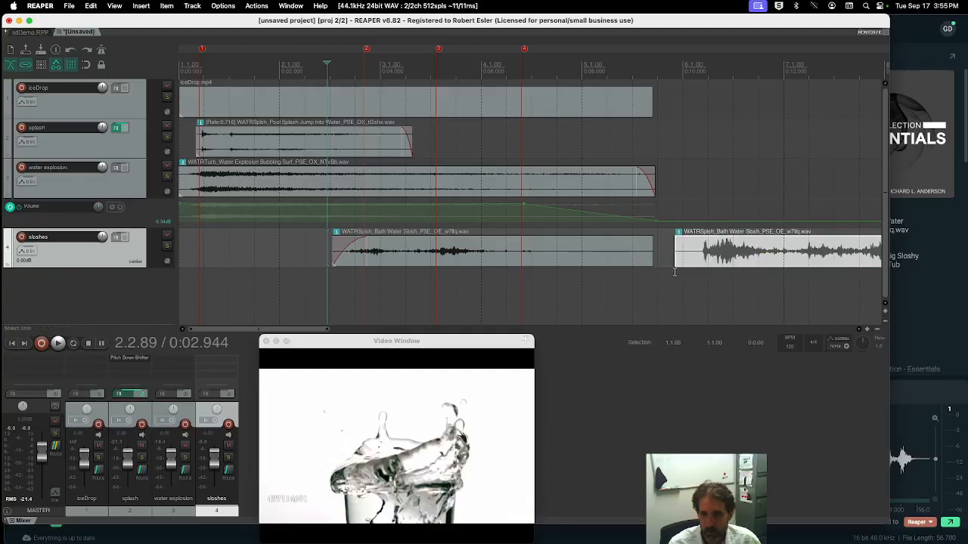
left_click_drag(277, 330, 374, 331)
left_click(609, 65)
key("space")
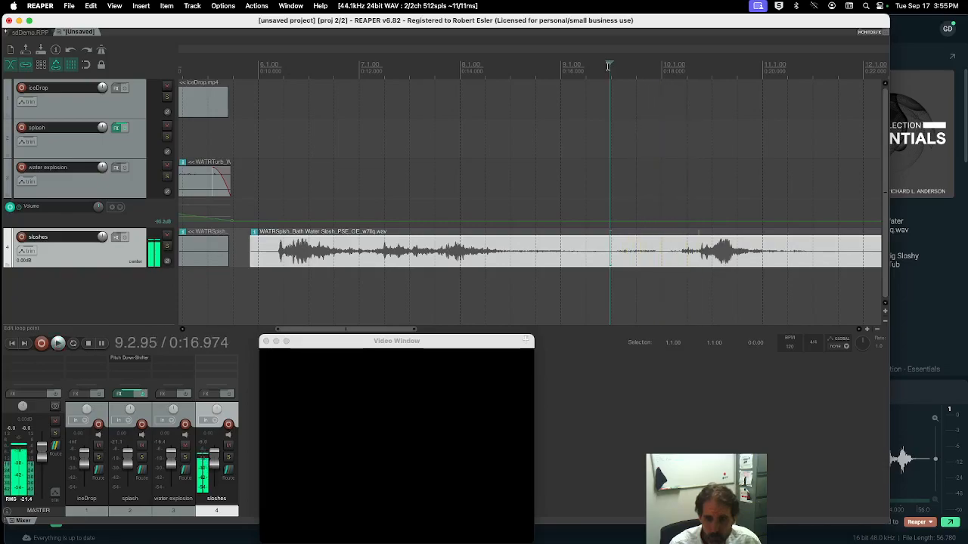
key("space")
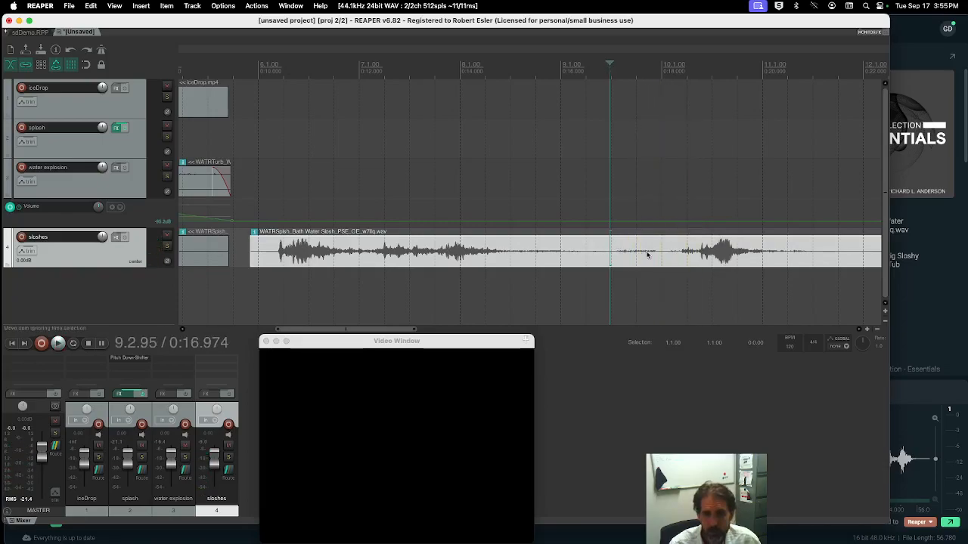
Step: Audition the small slosh in the leftover clip from about 42.5 seconds
left_click_drag(680, 263, 687, 242)
scroll(688, 247, "down", 5)
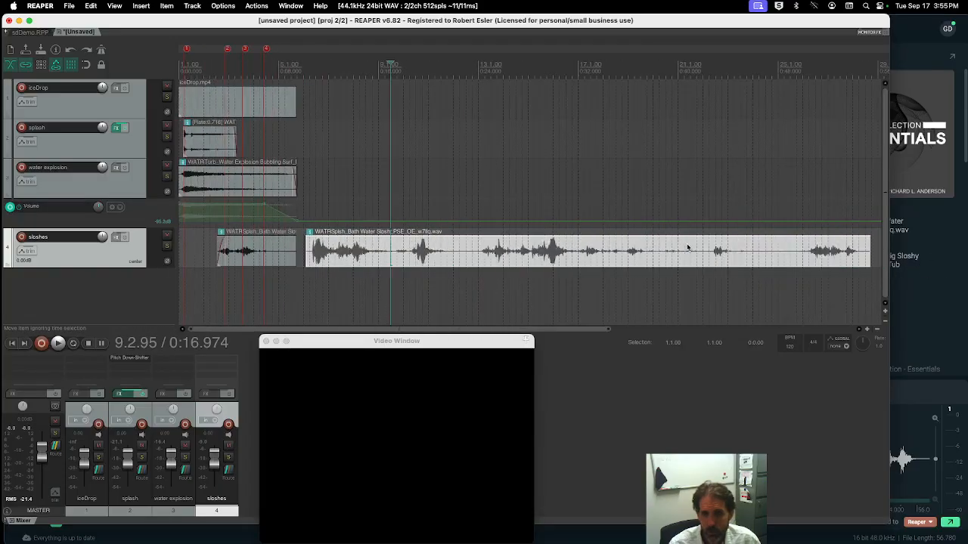
left_click(722, 69)
key("space")
key("space")
left_click(708, 70)
key("space")
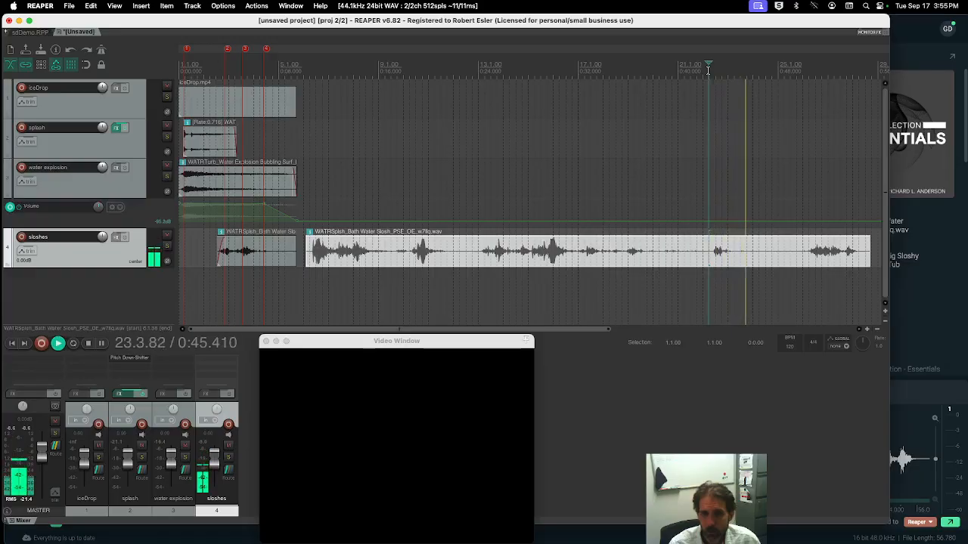
key("space")
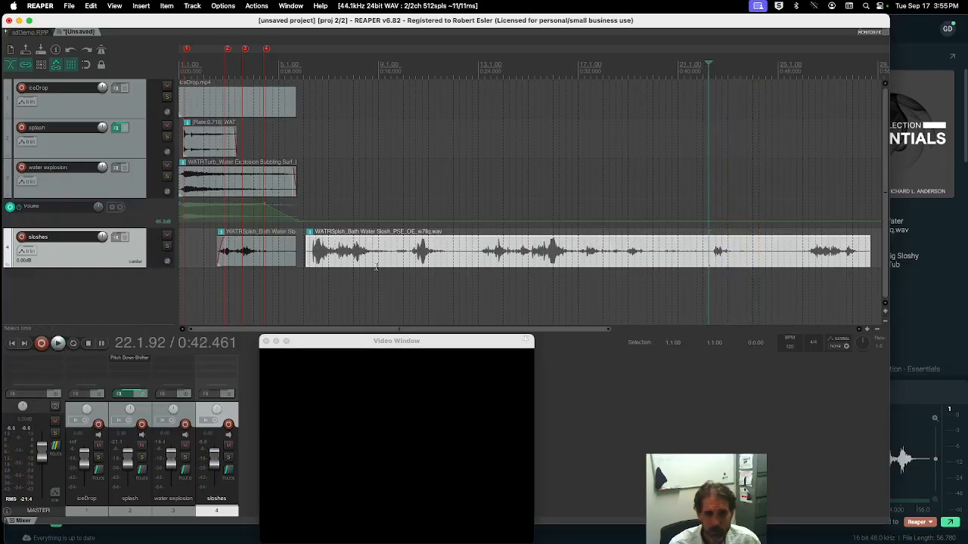
Step: Split the leftover slosh clip at about 17.4 seconds, ahead of its next isolated slosh
left_click(396, 257)
scroll(425, 214, "up", 3)
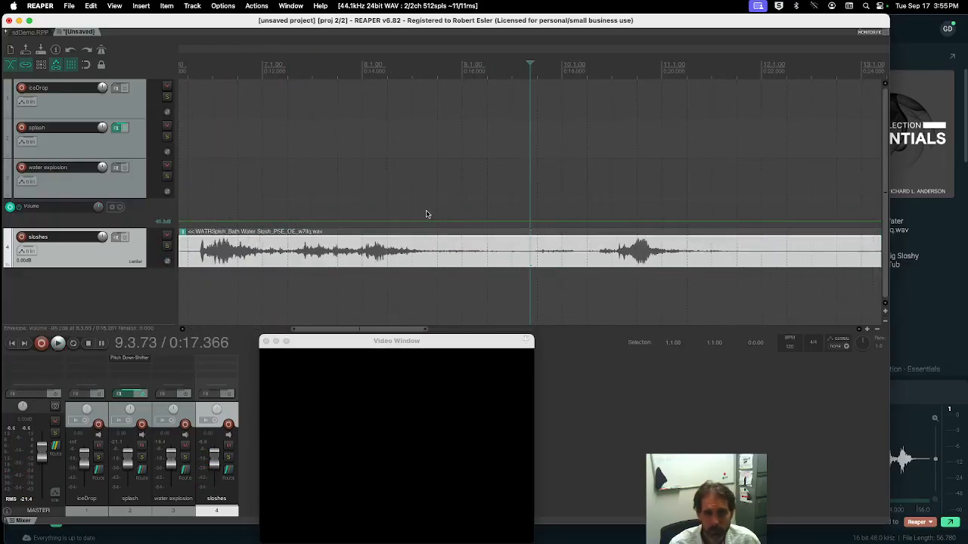
key("s")
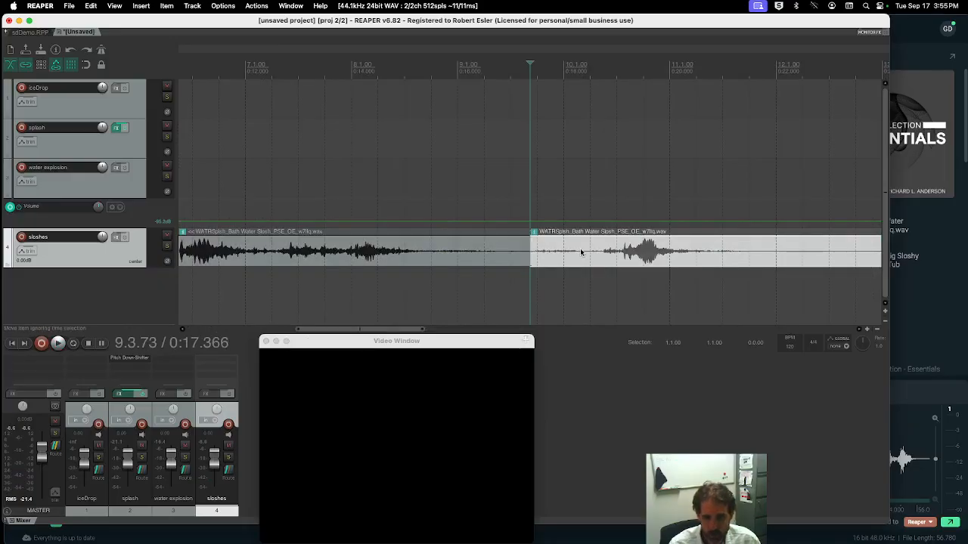
Step: Split the leftover slosh clip again at about 18.4 seconds and delete the part before 17.4 seconds to isolate the short slosh
left_click(586, 251)
key("s")
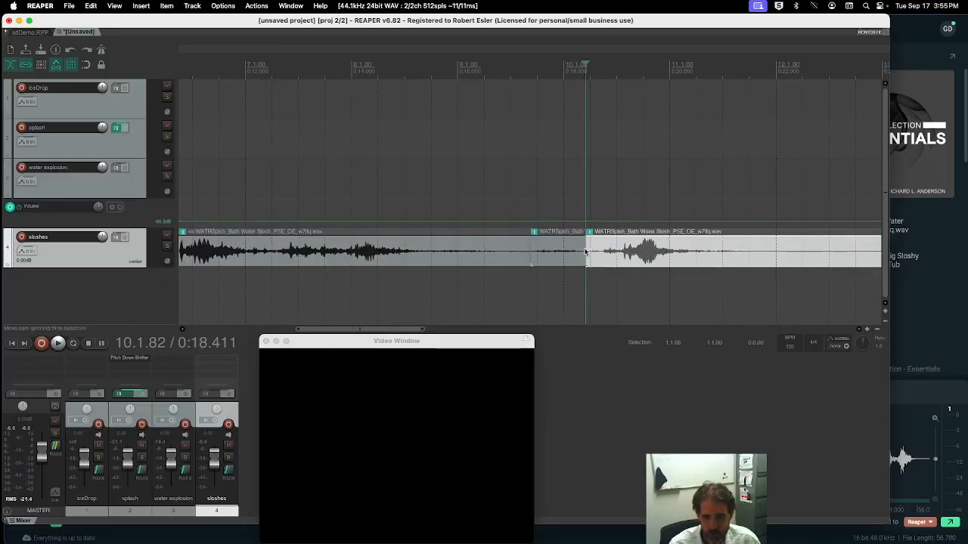
left_click(529, 260)
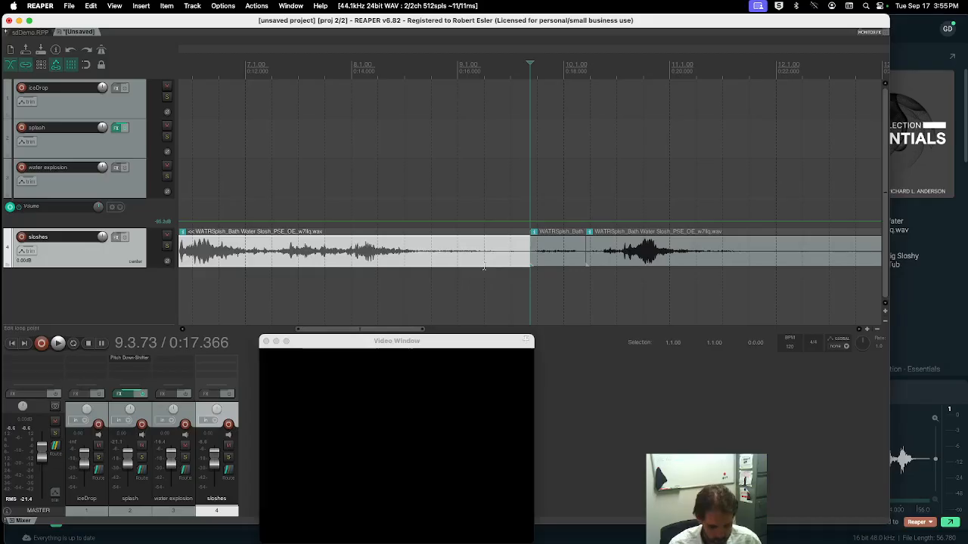
key("Delete")
Step: Place the short slosh clip at about 7.5 seconds with fades, and trim the first slosh clip to about 7.3 seconds with a fade-out
left_click_drag(560, 267, 469, 269)
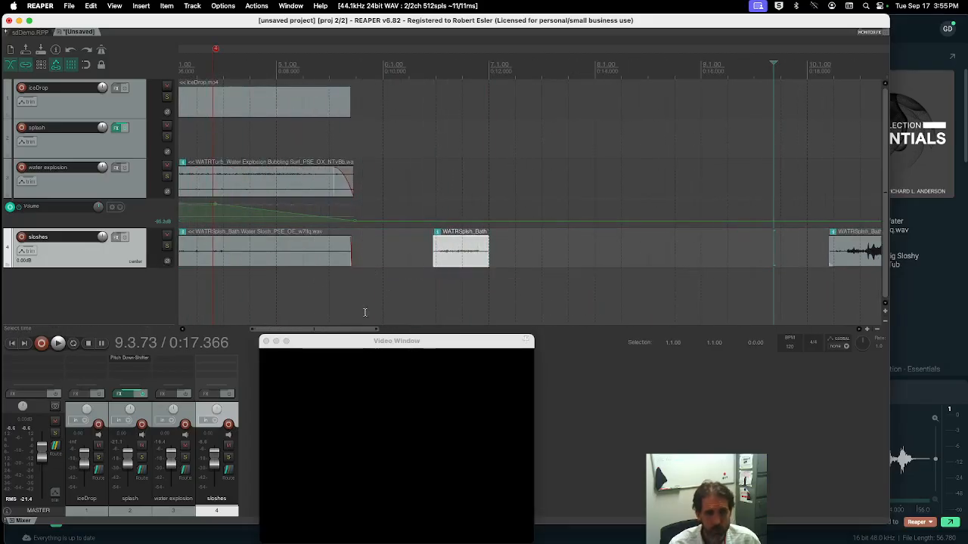
left_click_drag(355, 329, 333, 329)
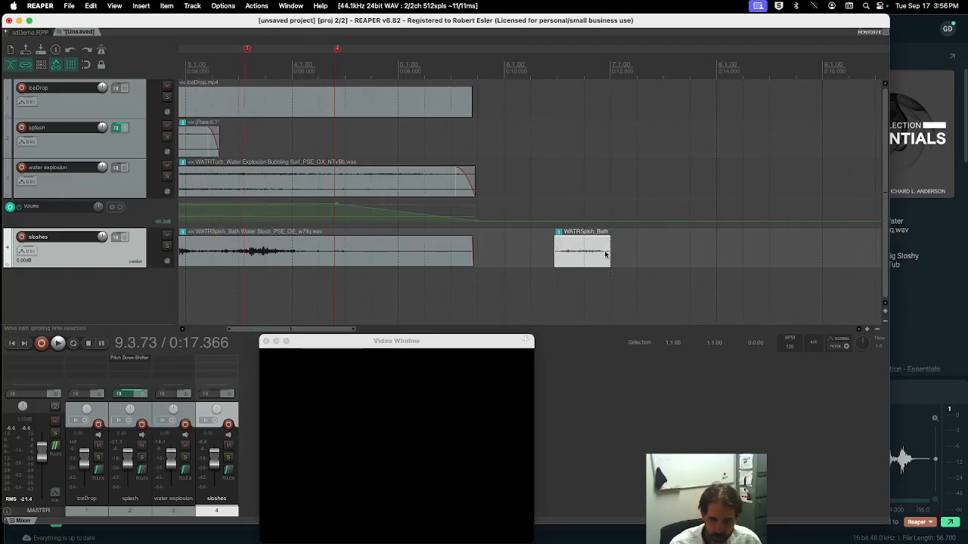
left_click_drag(607, 251, 380, 237)
left_click_drag(472, 252, 349, 240)
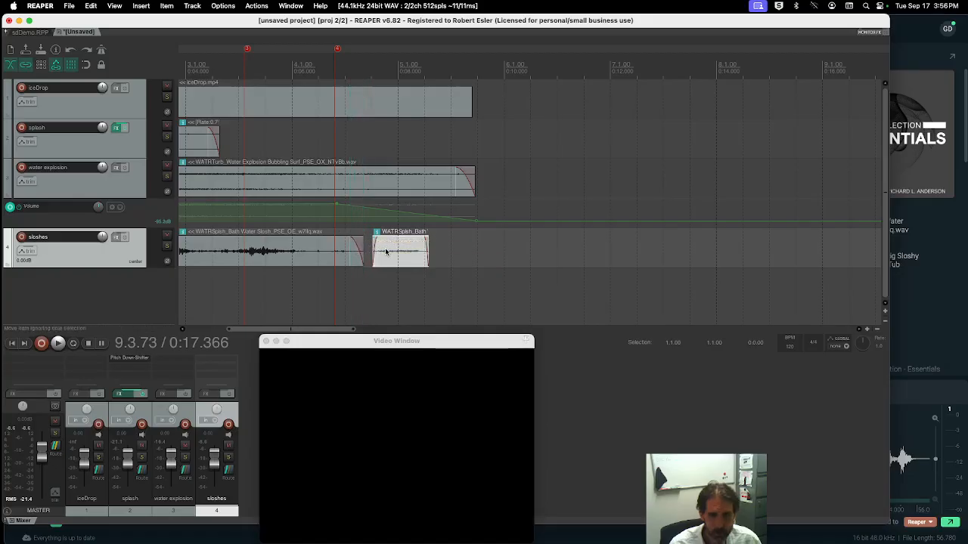
Step: Audition the mix from about 2 seconds and lower the sloshes track's volume to -5.94 dB
left_click_drag(332, 331, 306, 330)
left_click(219, 72)
key("space")
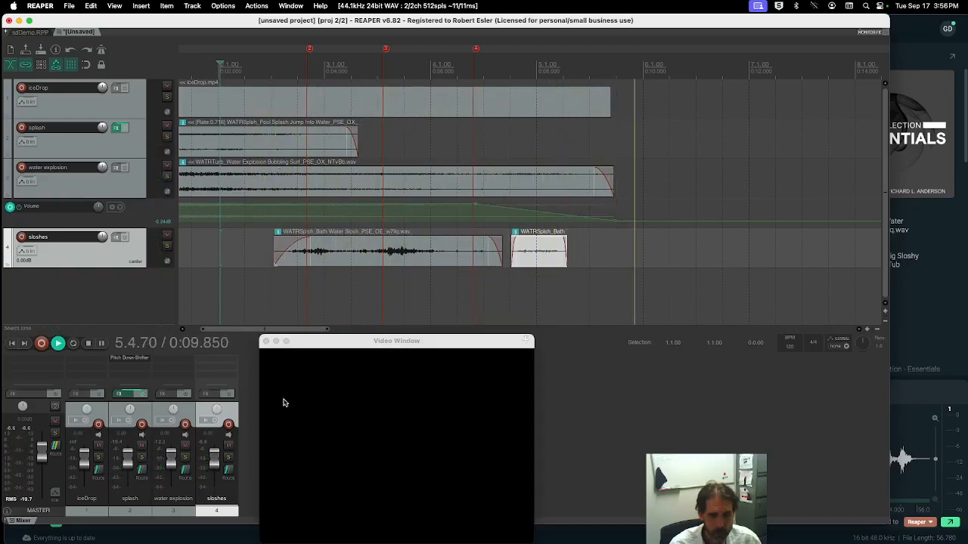
key("space")
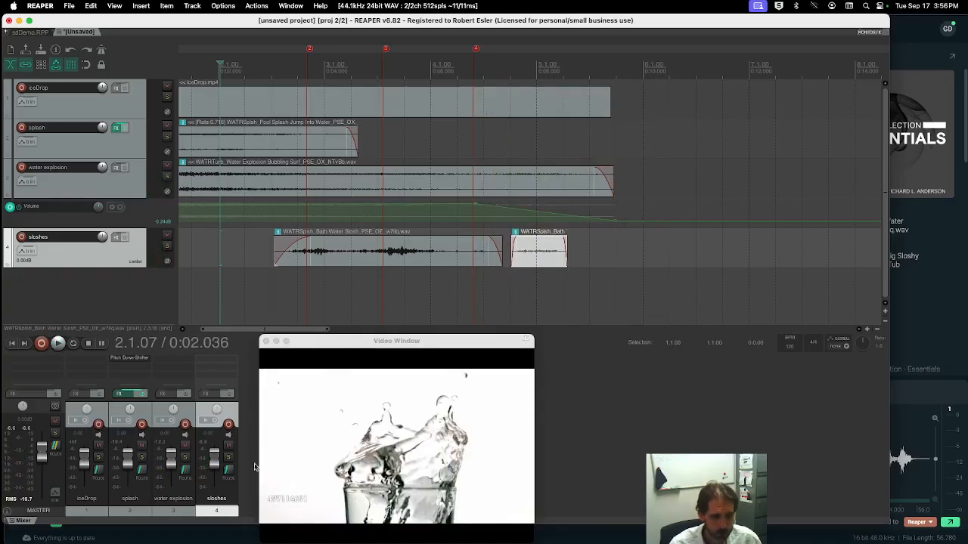
left_click_drag(215, 468, 216, 471)
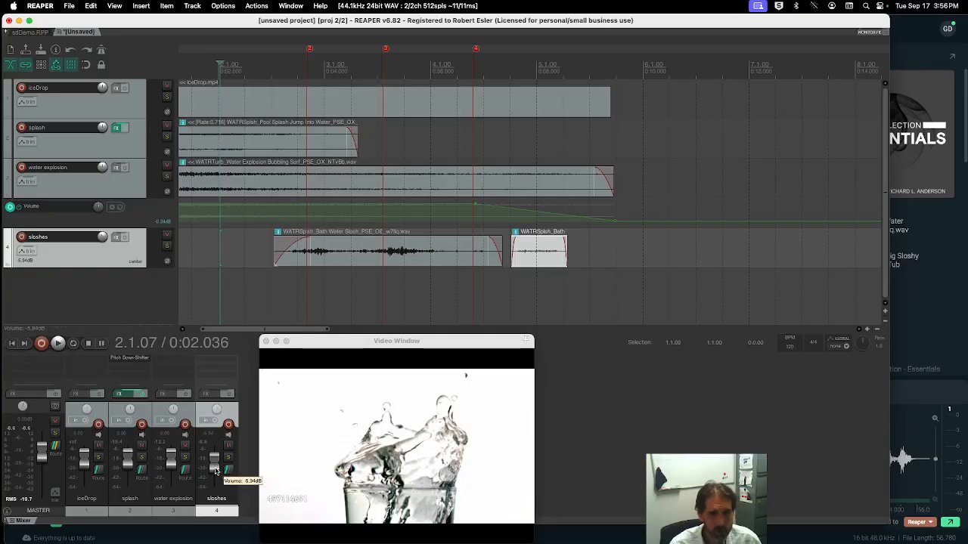
Step: Add the JS Pitch Down-Shifter to the sloshes track with Semitones Down at 4, and audition the mix from about 2 seconds
left_click(118, 239)
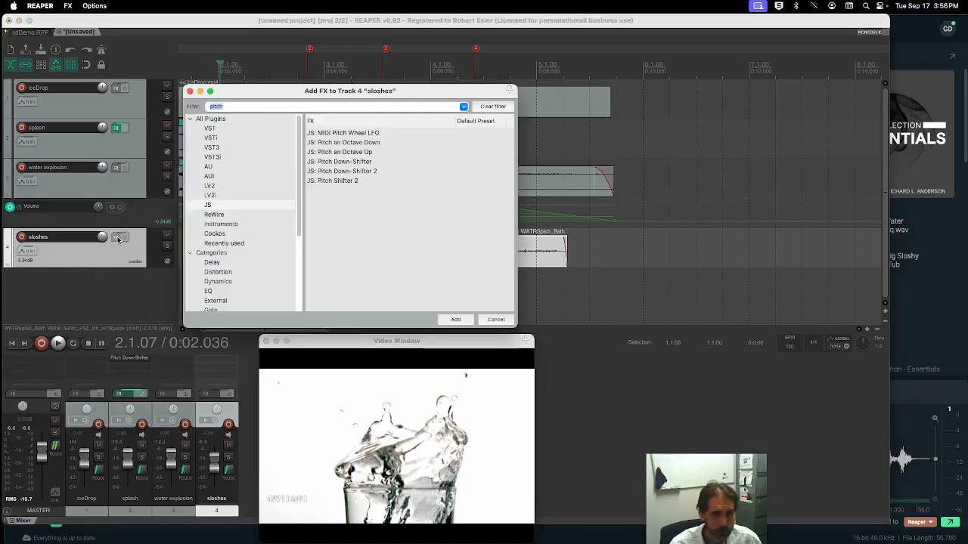
left_click(349, 163)
left_click(467, 321)
left_click_drag(278, 99, 281, 99)
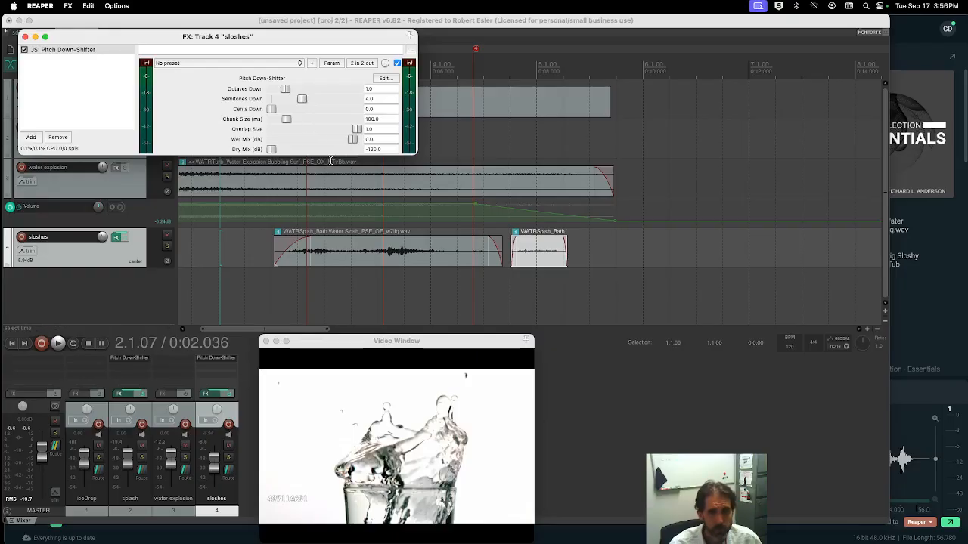
key("space")
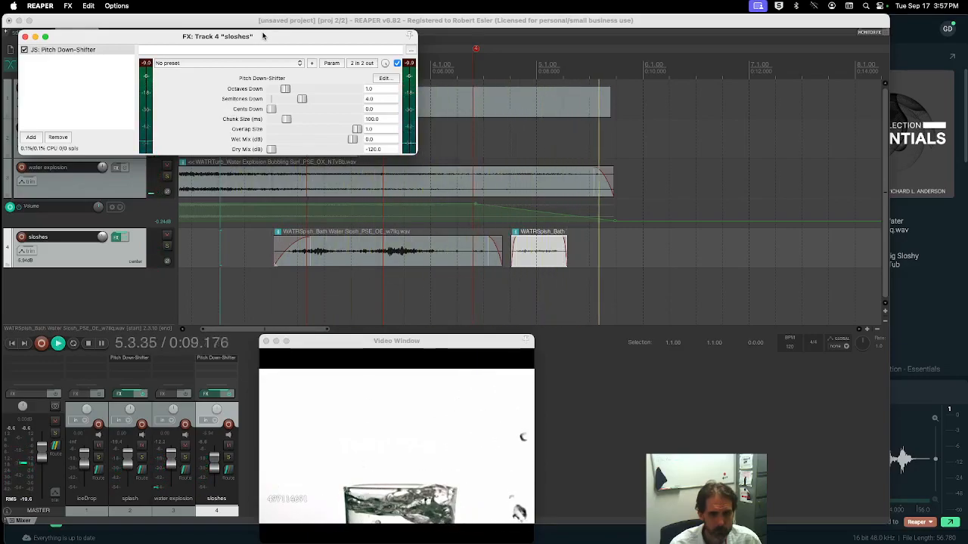
key("space")
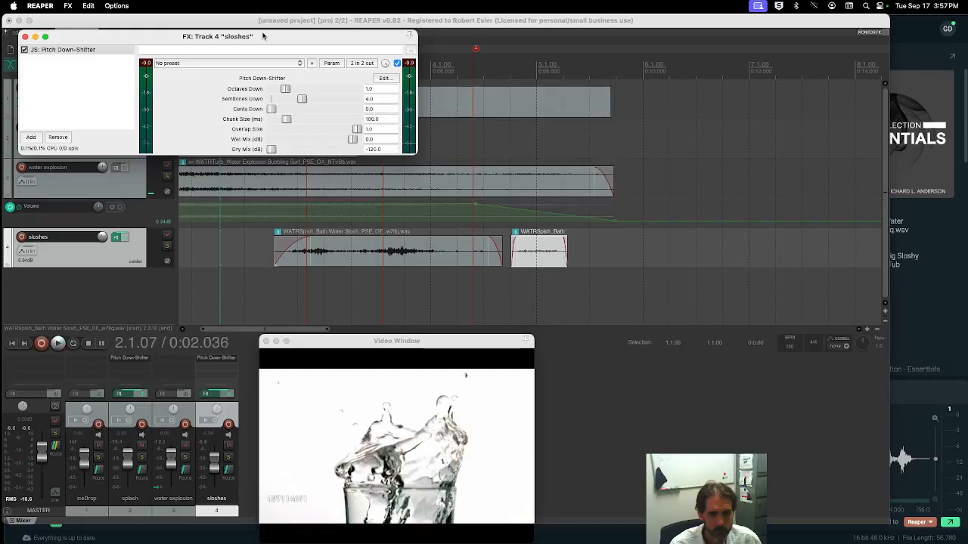
left_click(25, 37)
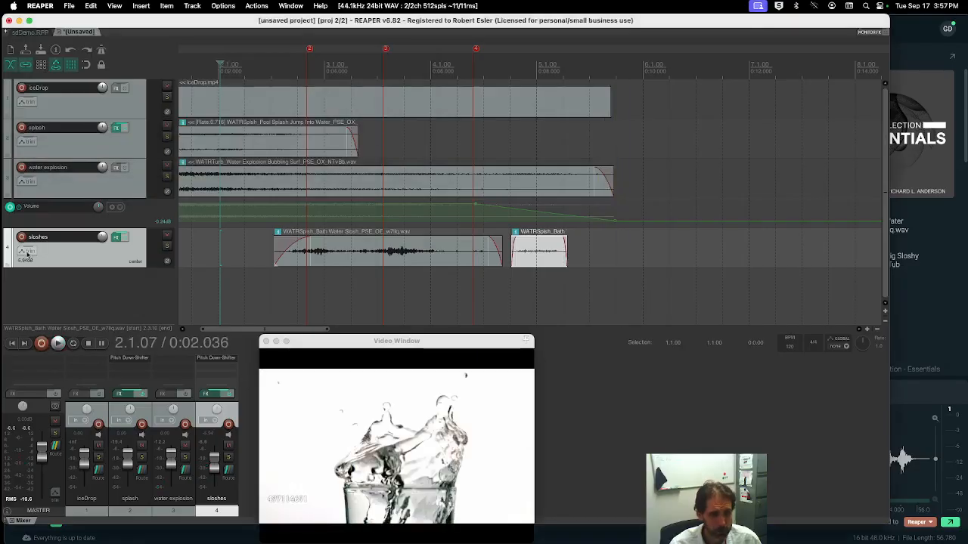
Step: Show the sloshes track's volume envelope and fade it down between about 7.1 and 9.5 seconds
left_click(27, 253)
left_click(184, 281)
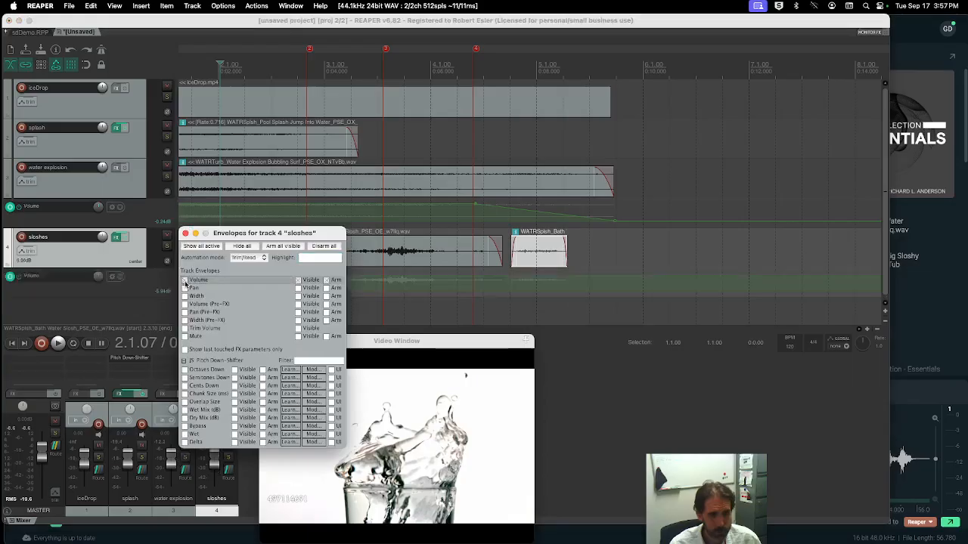
left_click(185, 234)
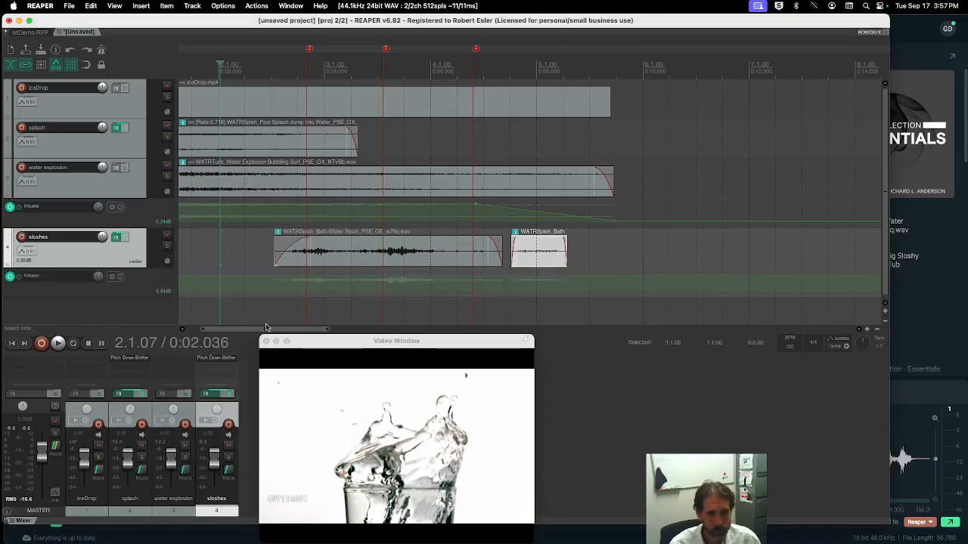
left_click(511, 276, "super")
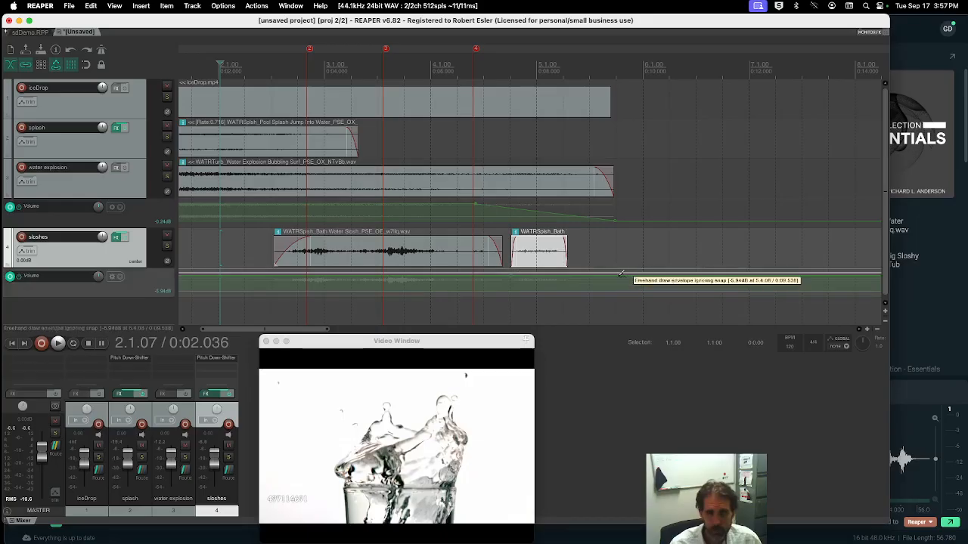
left_click(619, 276, "super")
left_click_drag(617, 276, 617, 323)
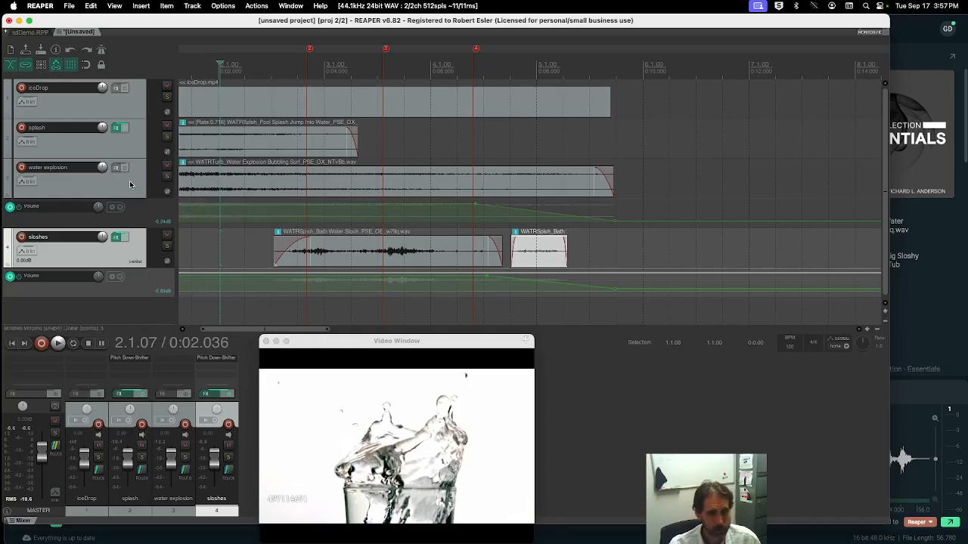
Step: Switch to SoundQ and search the sound library for "triangle"
left_click(217, 209)
scroll(234, 333, "left", 3)
left_click(360, 349)
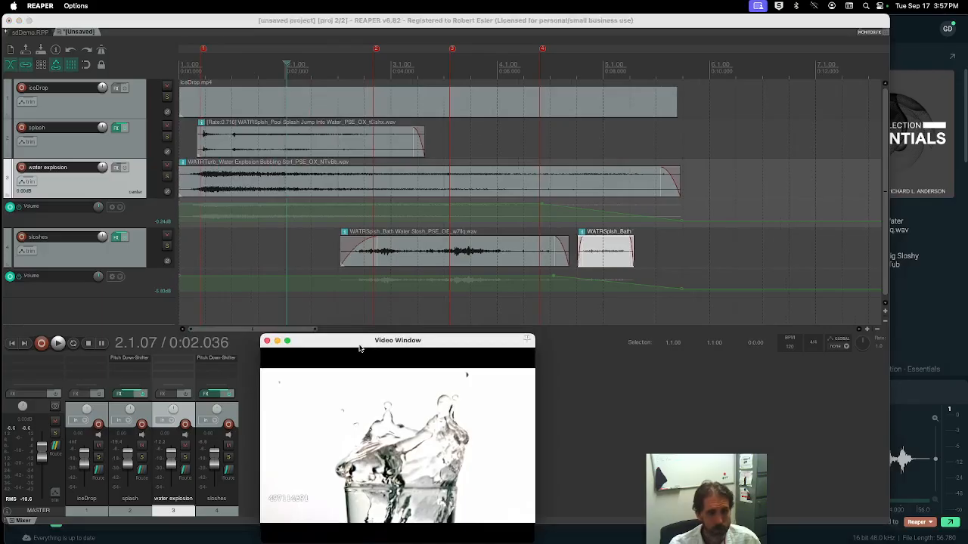
key("super+Tab")
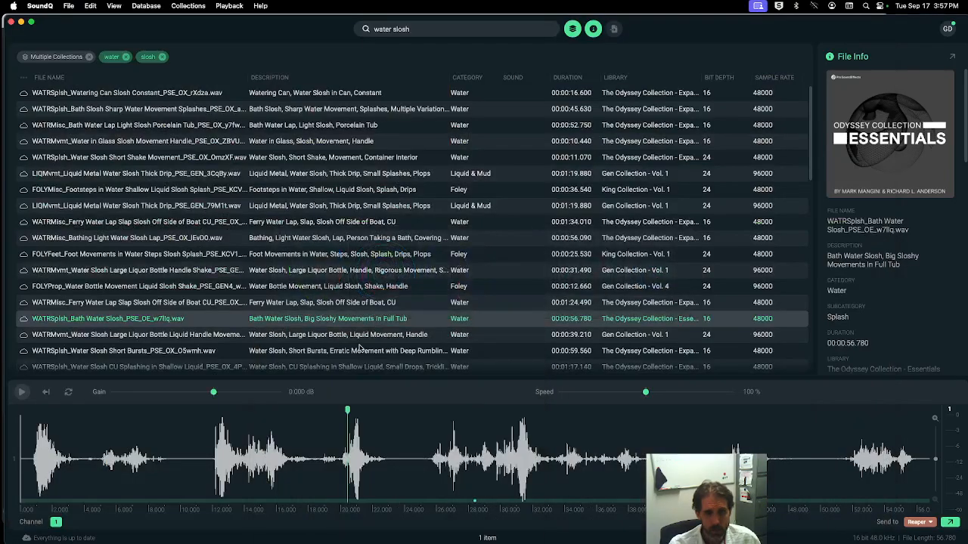
left_click(405, 32)
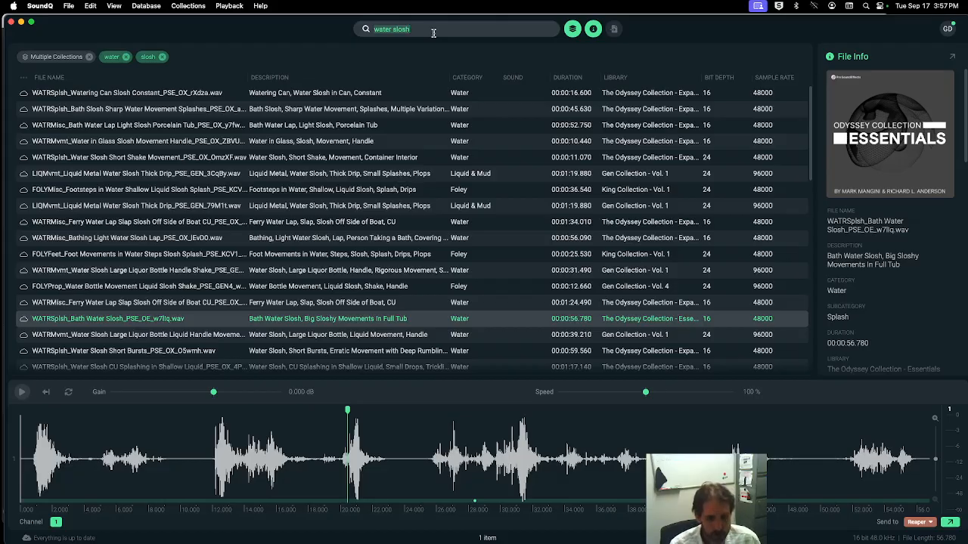
type("triangle")
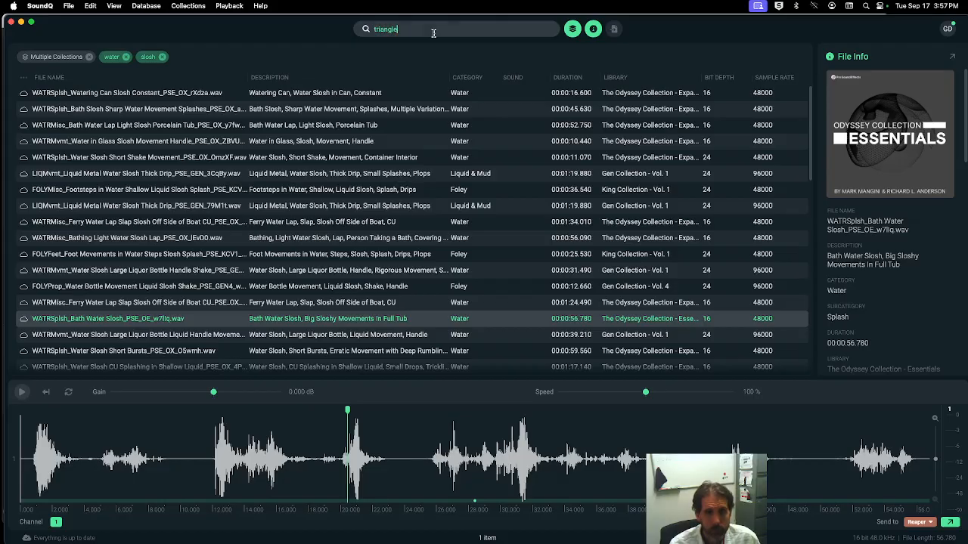
key("Return")
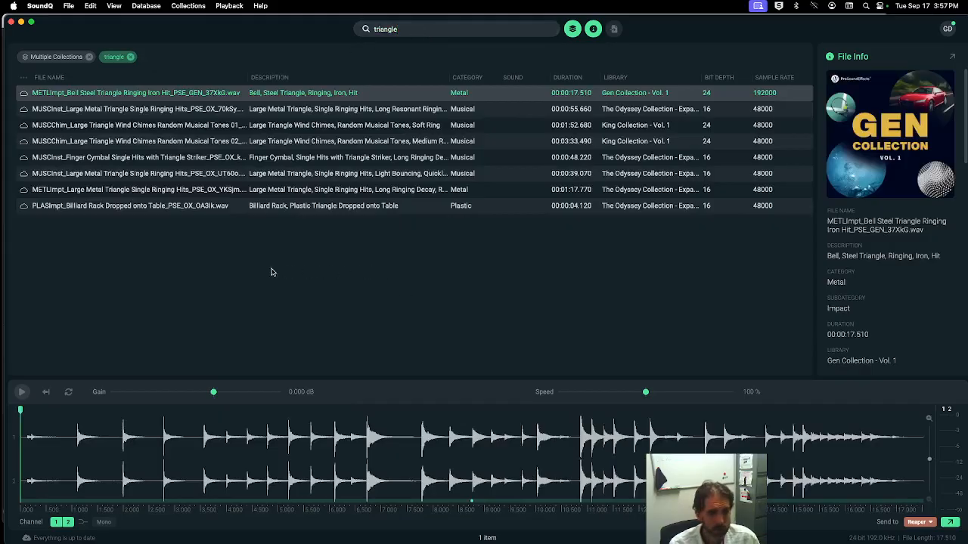
Step: Audition the first Large Metal Triangle Single Ringing Hits file, including its hit at about 22 seconds, and send it to Reaper
left_click(172, 112)
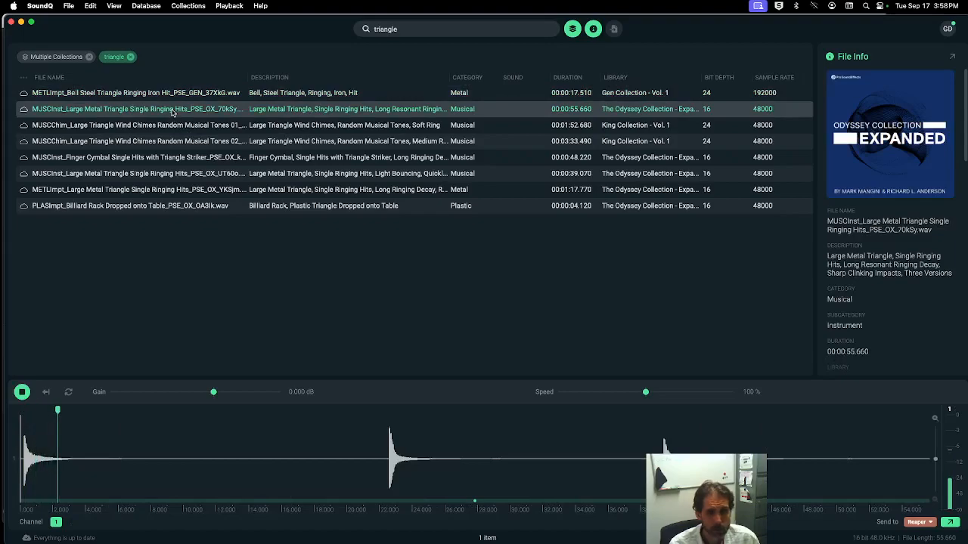
left_click(388, 459)
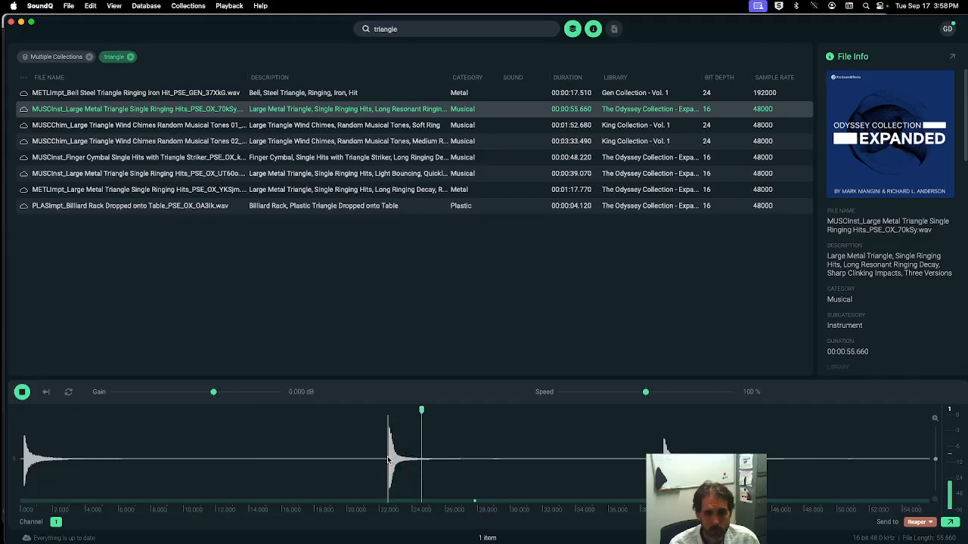
key("space")
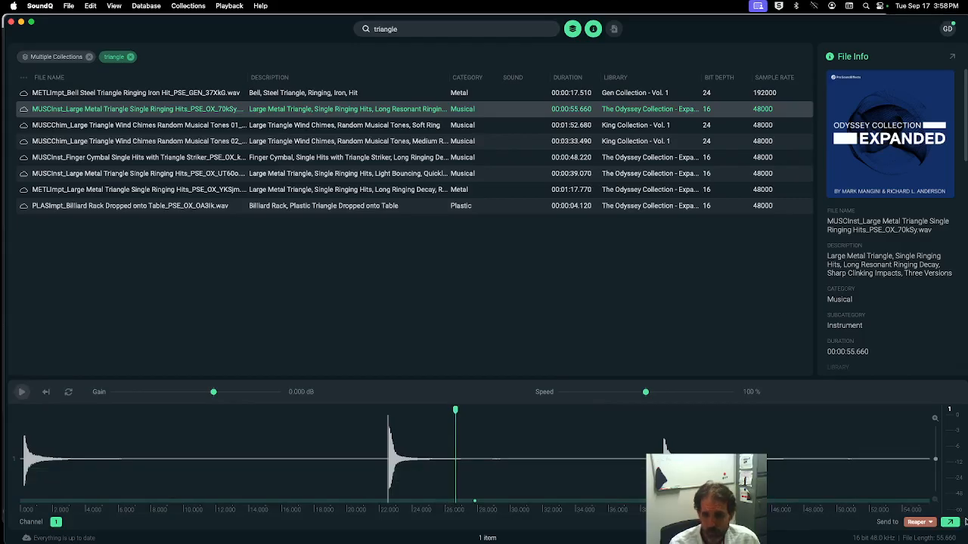
left_click(951, 524)
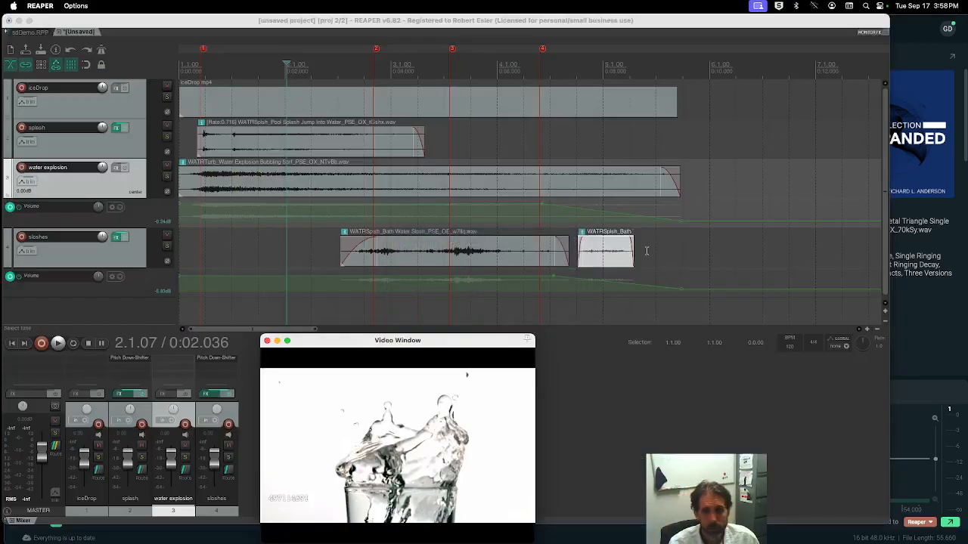
Step: Delete the leftover slosh clip at about 18.4 seconds and the short one at 7.5 seconds, and return the edit cursor to the project start
left_click_drag(273, 330, 430, 330)
left_click(405, 255)
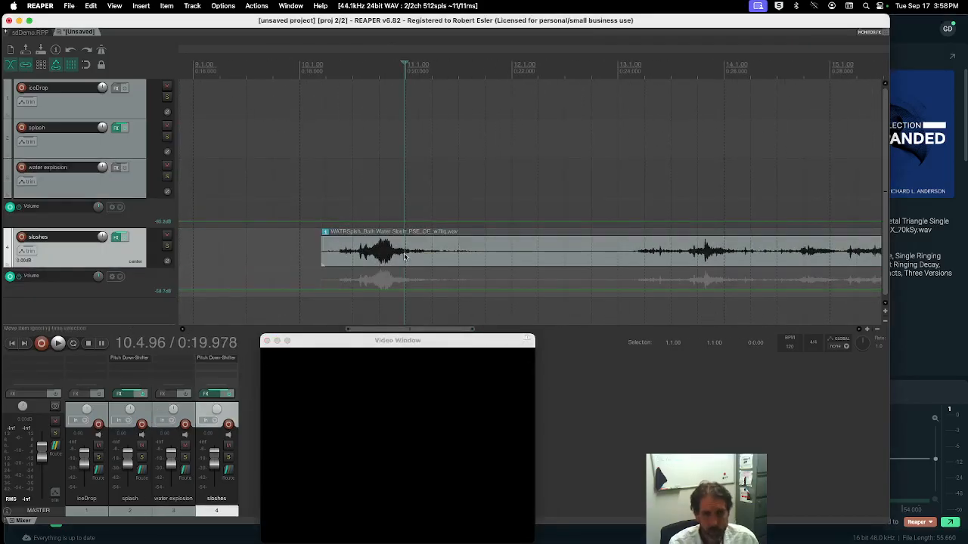
key("Delete")
left_click_drag(451, 331, 275, 331)
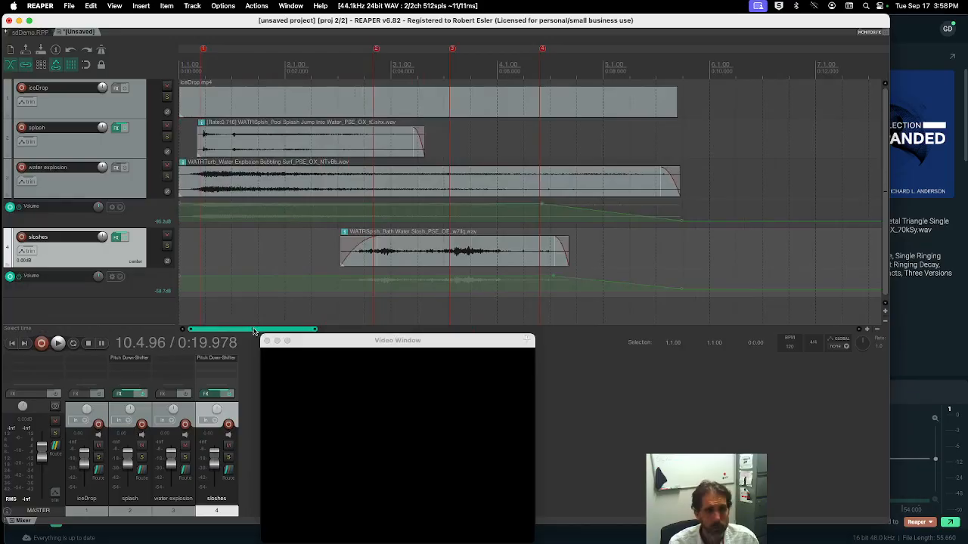
scroll(248, 276, "down", 6)
scroll(248, 275, "down", 2)
scroll(245, 257, "up", 10)
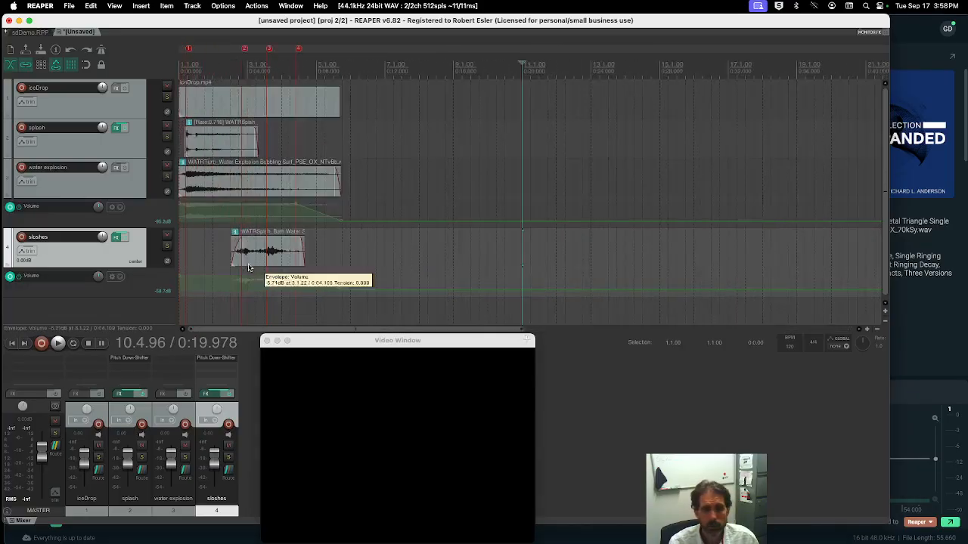
scroll(233, 275, "down", 8)
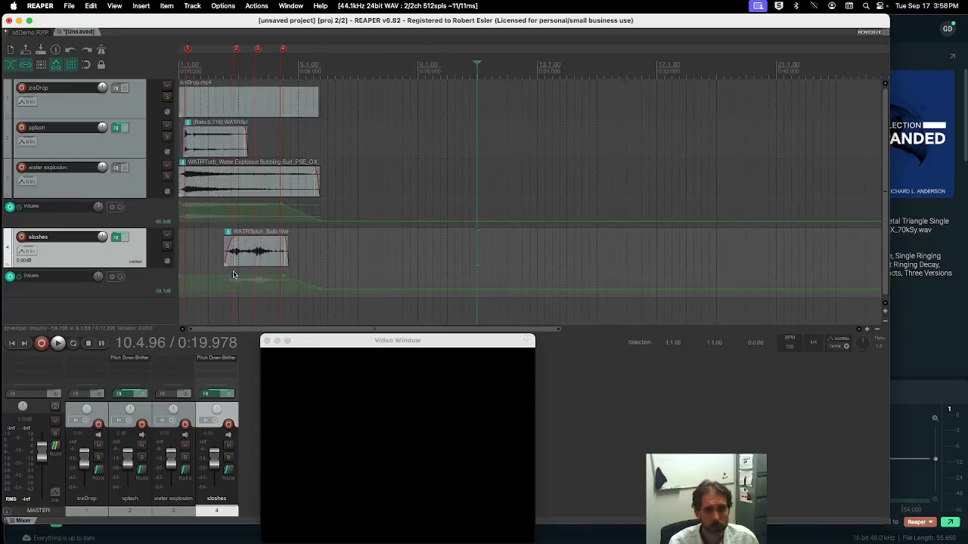
key("Home")
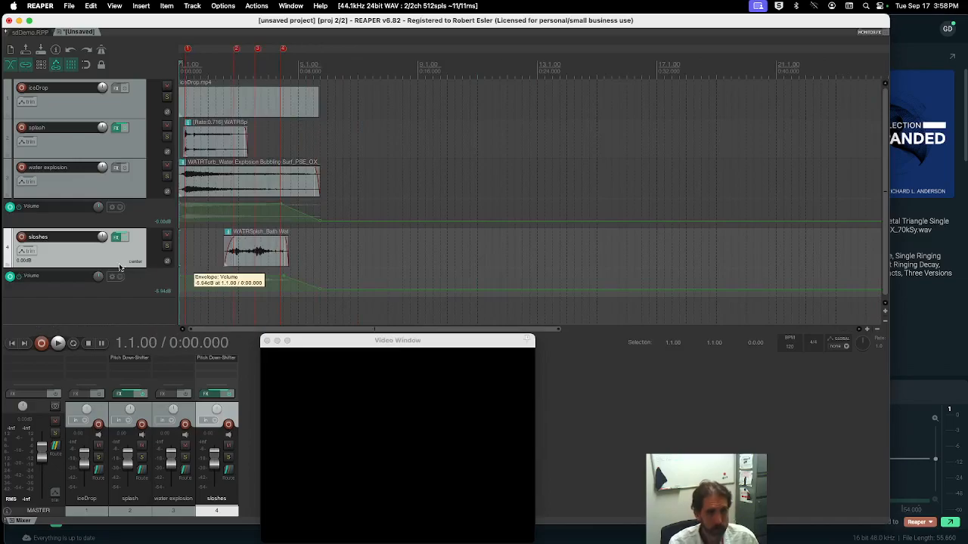
Step: Insert a new track and move it between the splash and water explosion tracks
left_click(192, 6)
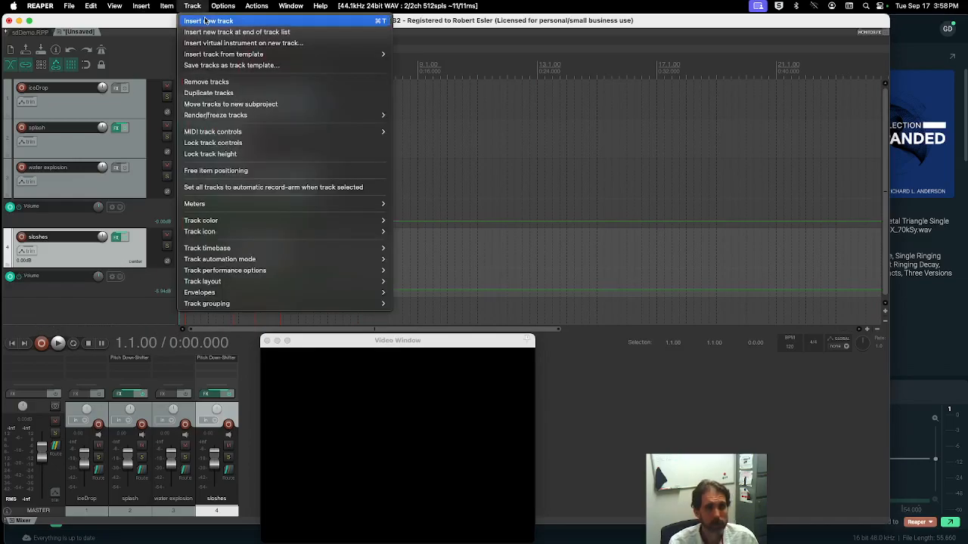
left_click(205, 22)
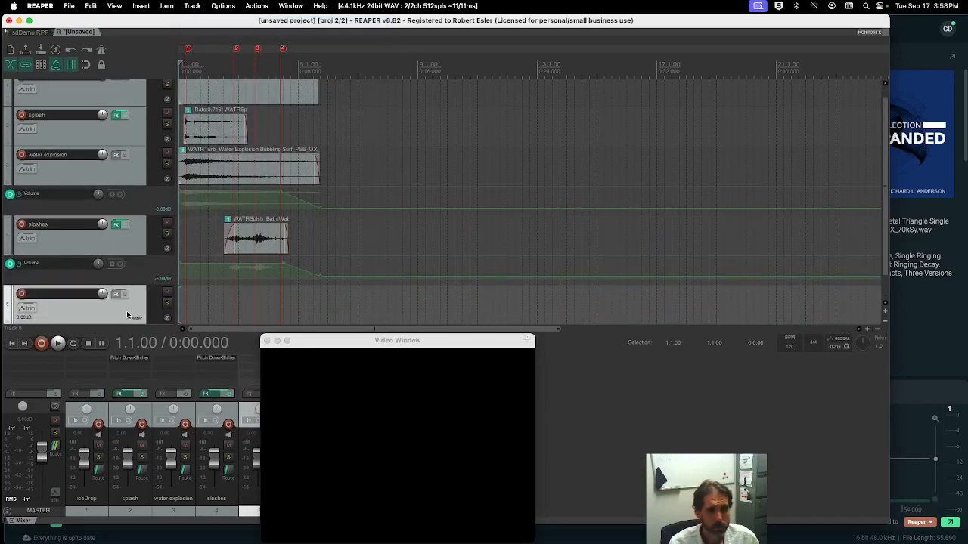
left_click_drag(129, 186, 130, 183)
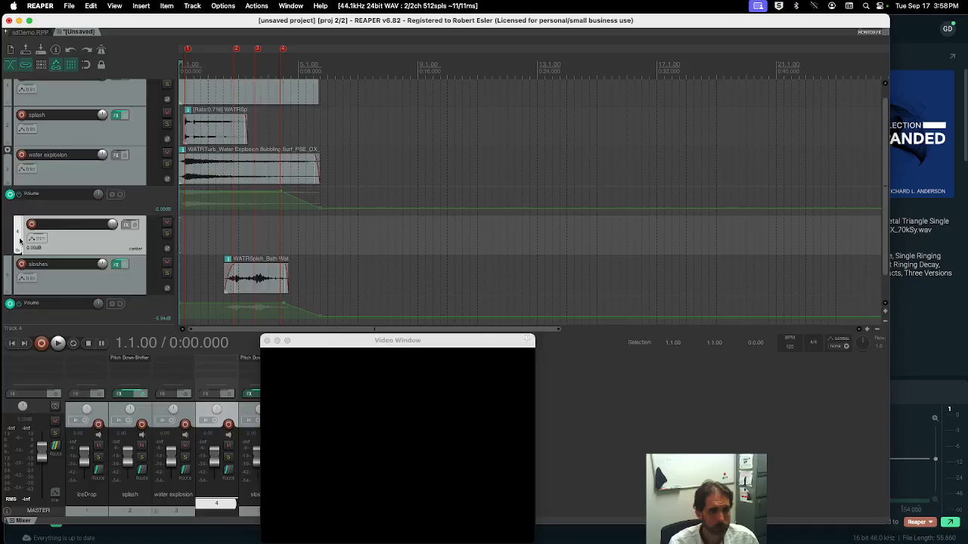
left_click_drag(20, 179, 22, 141)
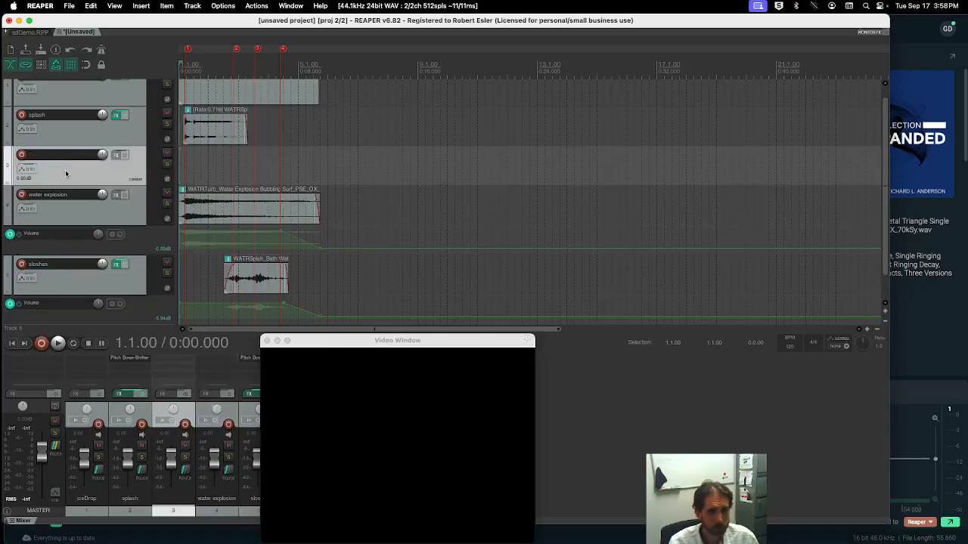
Step: Name the new track between splash and water explosion "triangle"
double_click(49, 155)
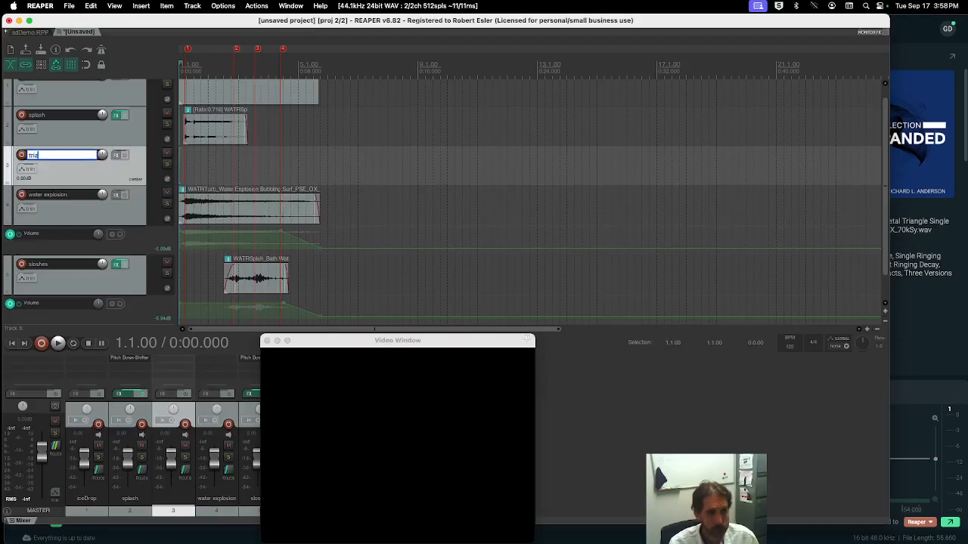
type("triangle")
key("Return")
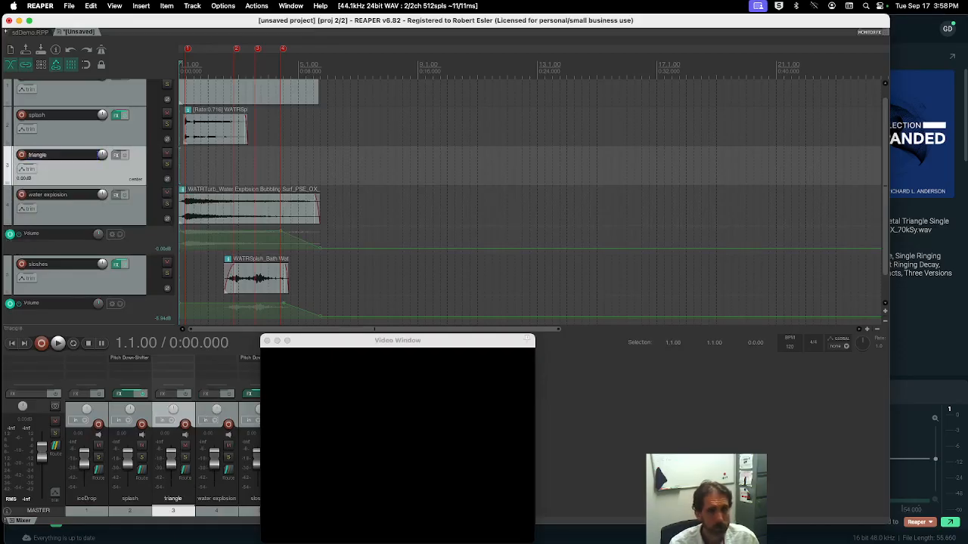
Step: Switch to SoundQ, send the selected Large Metal Triangle file to Reaper's triangle track, and align the clip's first hit with marker 1
key("super+Tab")
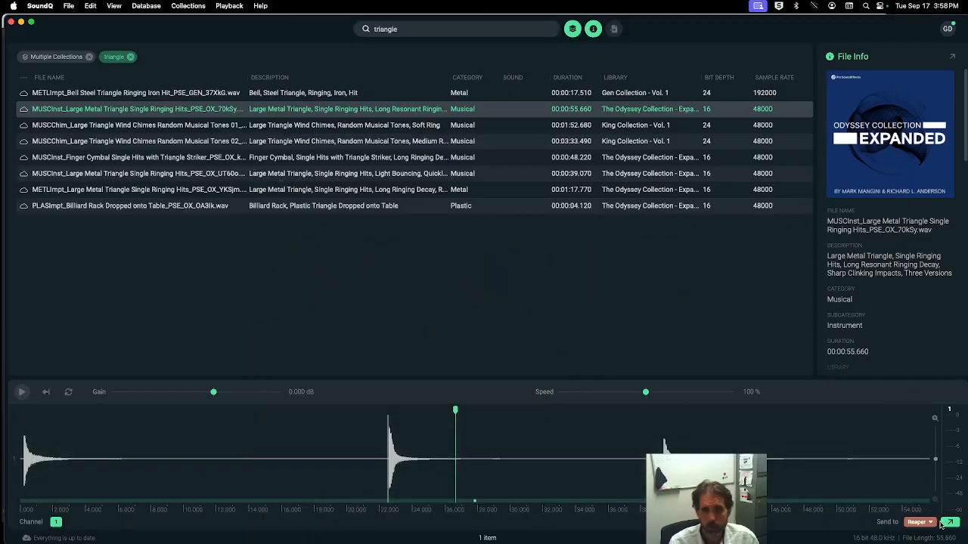
left_click(945, 525)
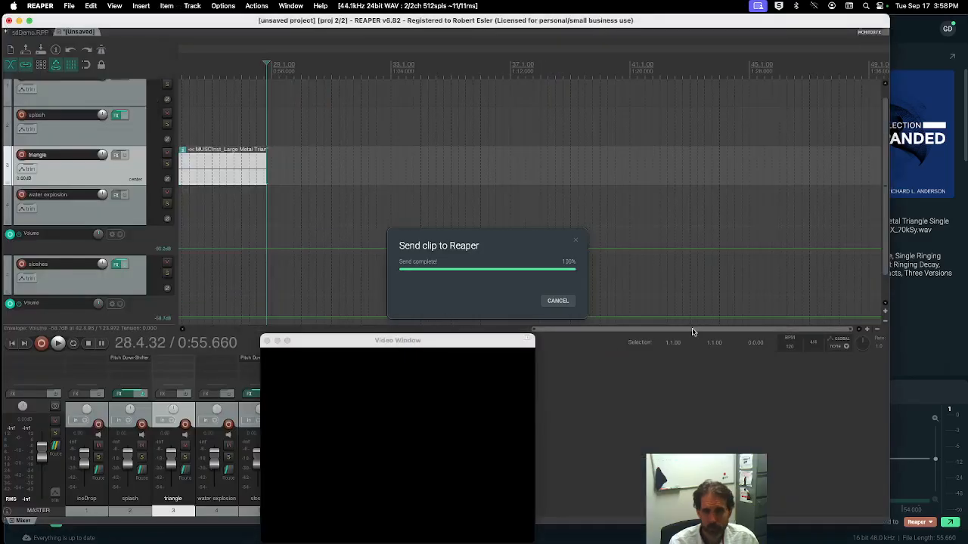
left_click_drag(693, 330, 341, 330)
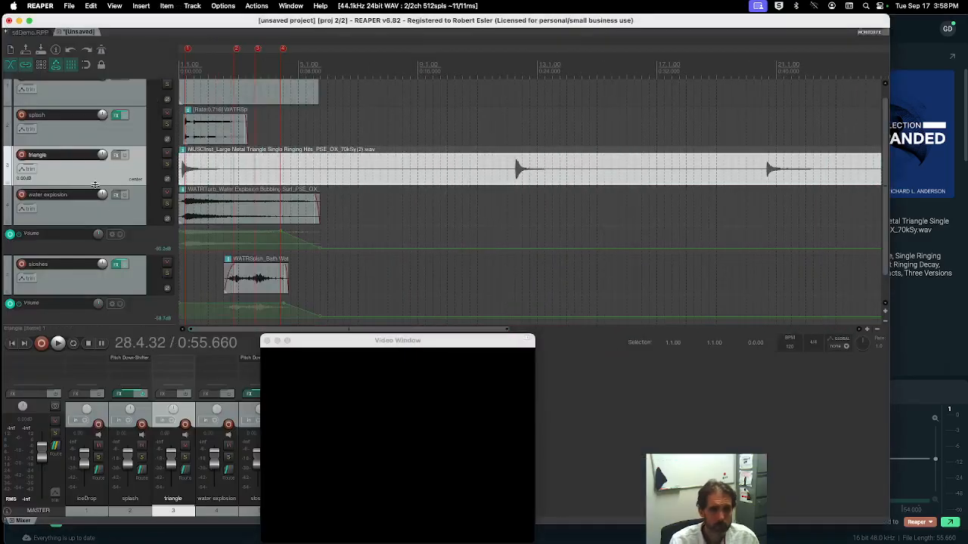
left_click_drag(227, 169, 258, 178)
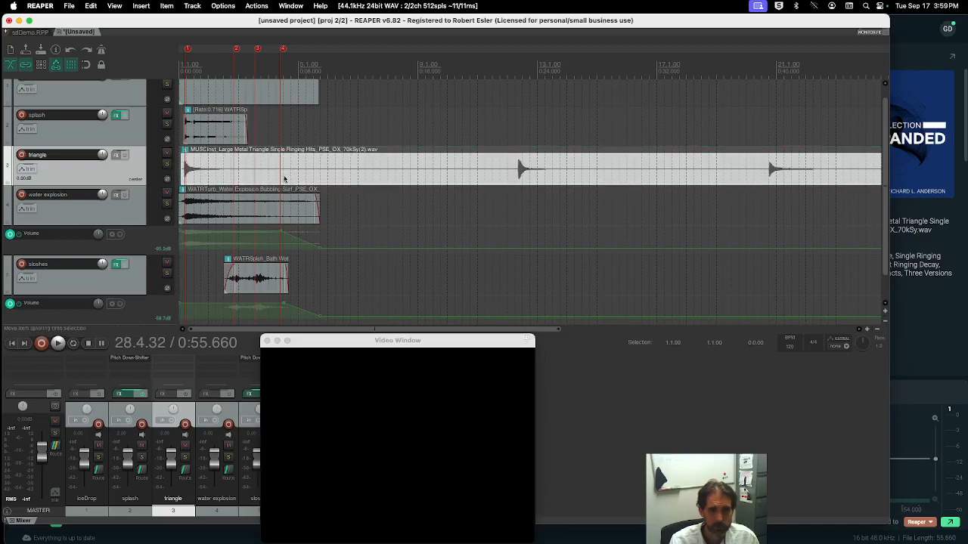
Step: Split the triangle clip at about 8.9 seconds, delete the part after the split, and play the mix from the project start
left_click(312, 169)
key("s")
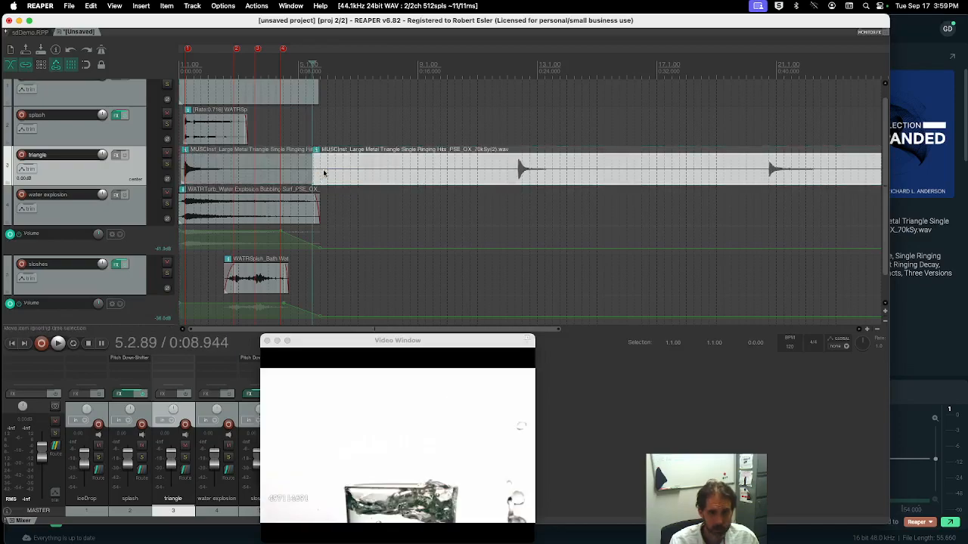
left_click(350, 179)
key("Delete")
key("Home")
key("space")
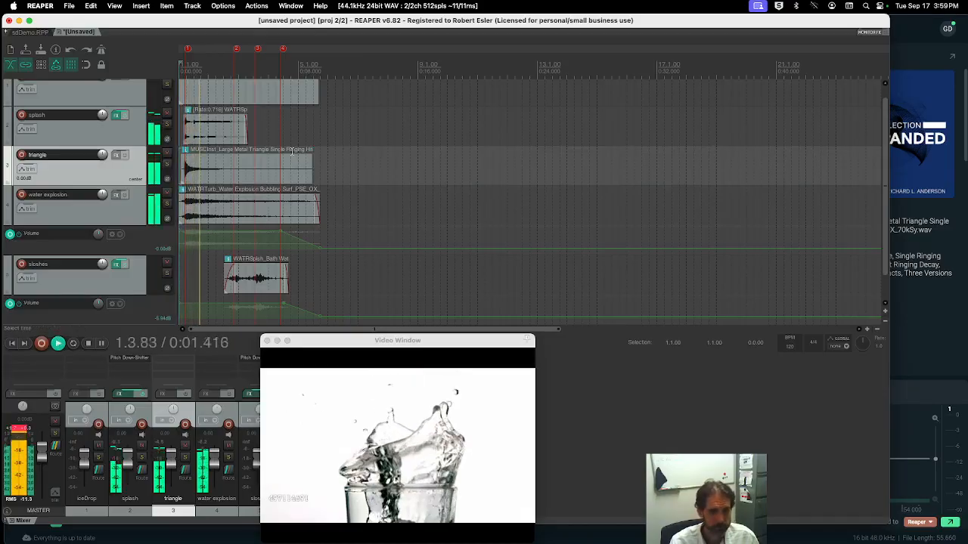
key("space")
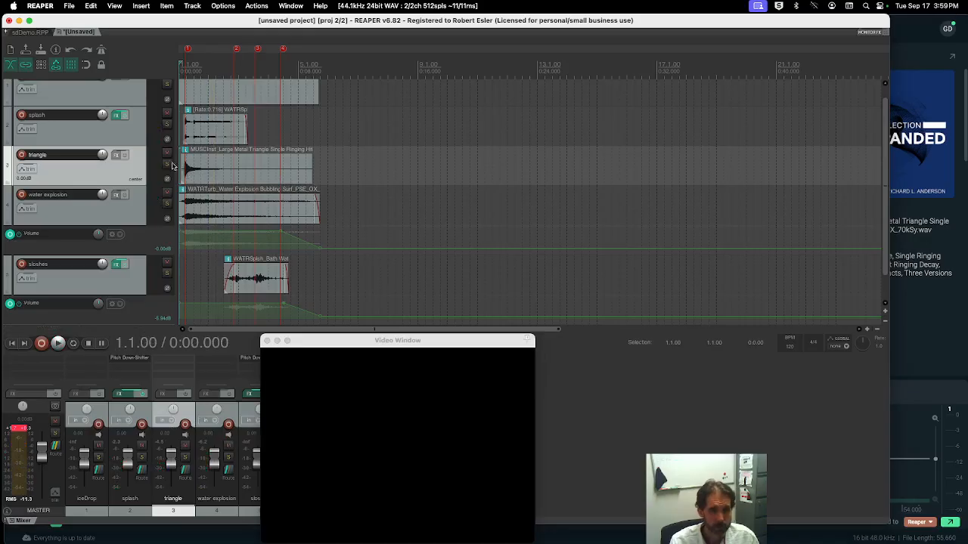
Step: Add the JS: Pitch Down-Shifter effect to the triangle track and set Semitones Down to 5
left_click(117, 155)
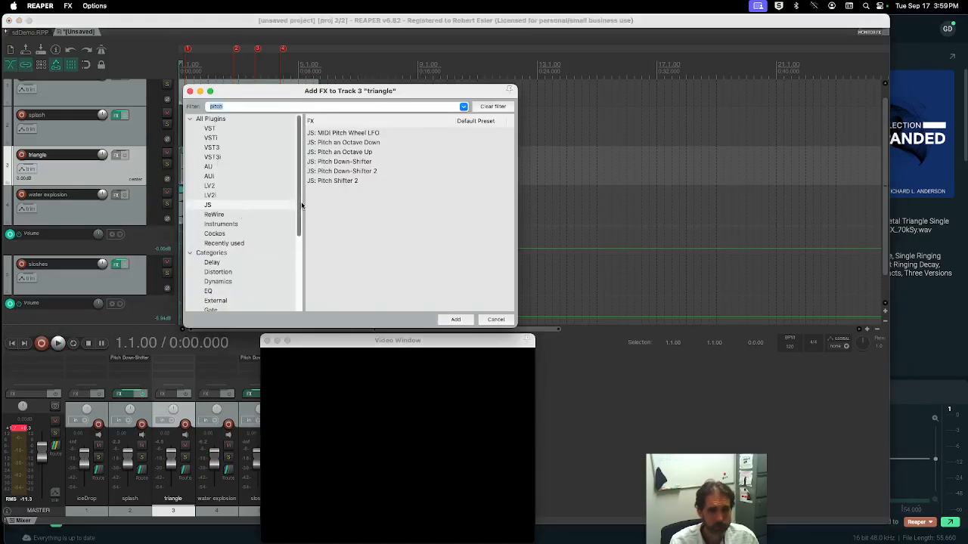
left_click_drag(300, 205, 300, 228)
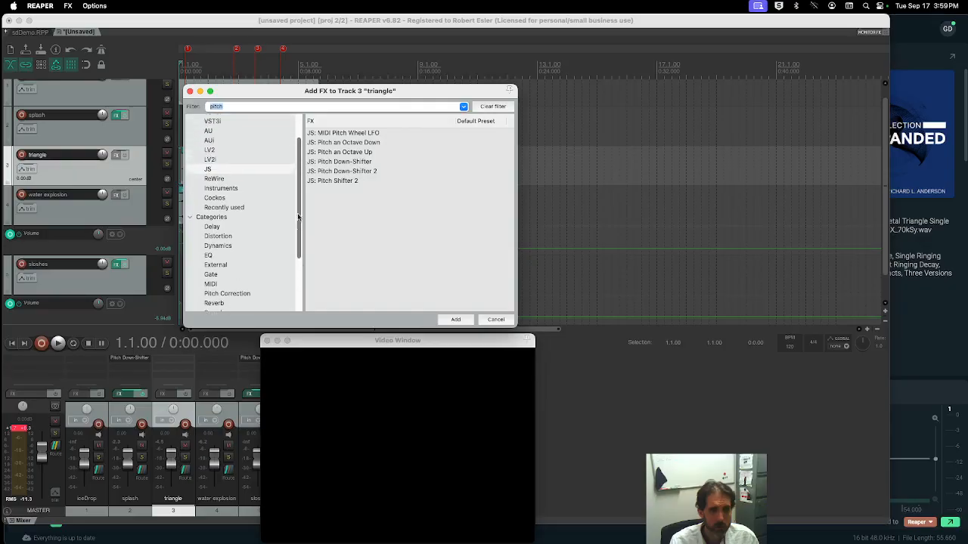
left_click(351, 163)
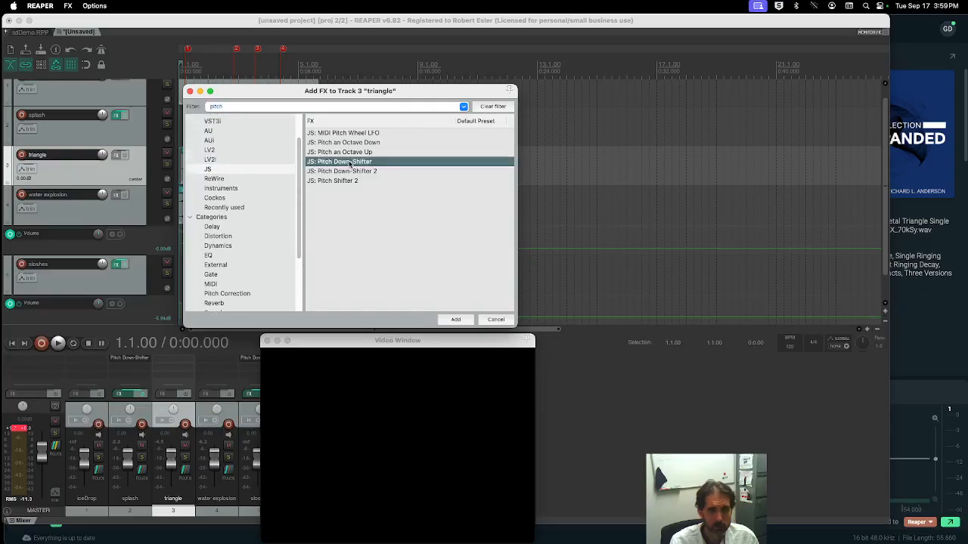
left_click(453, 319)
left_click(273, 99)
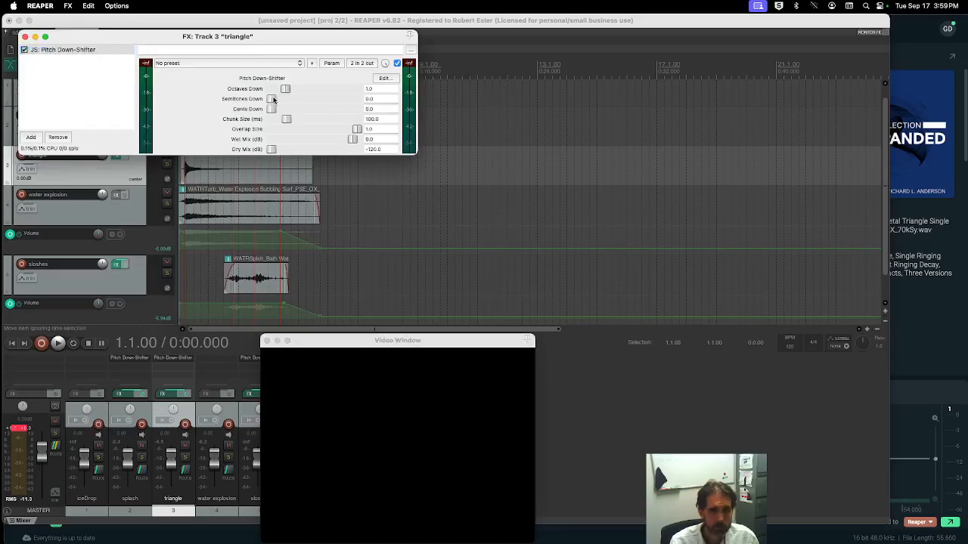
left_click_drag(286, 99, 297, 99)
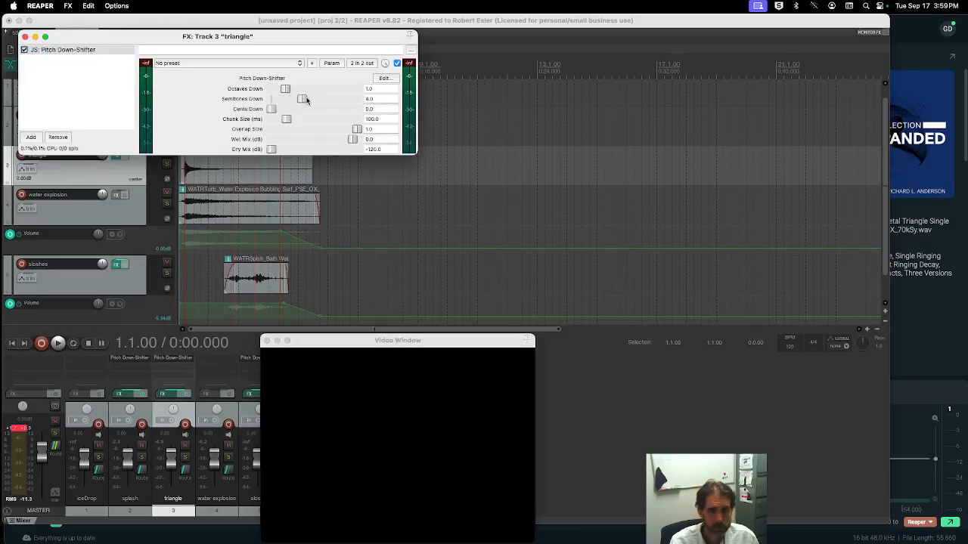
left_click(25, 36)
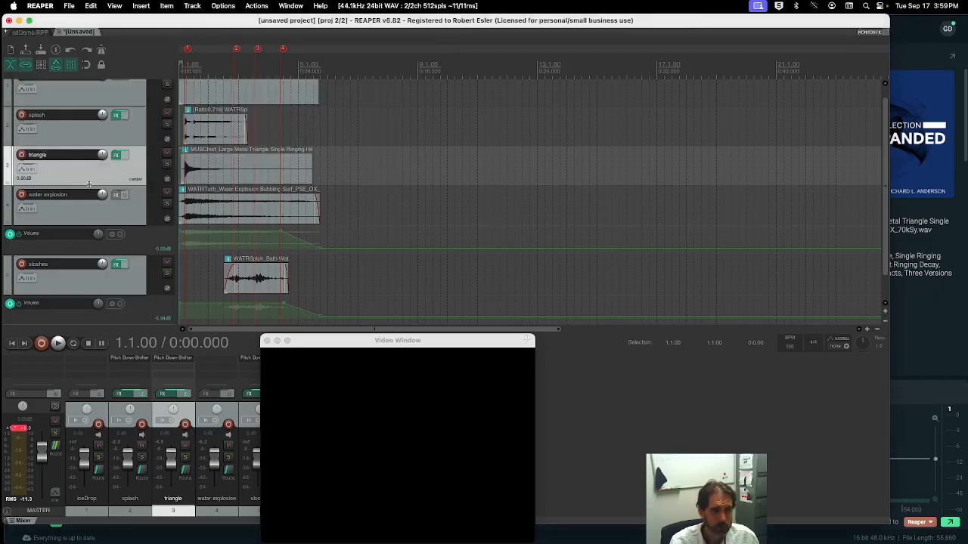
Step: Solo the triangle track and listen to it, lower its Pitch Down-Shifter's Semitones Down to 3, and play it again
left_click(166, 164)
key("space")
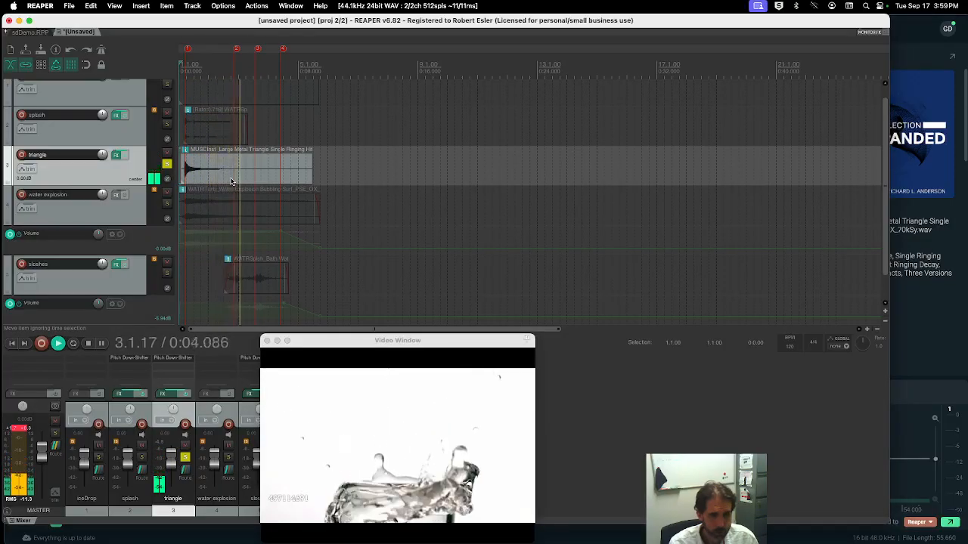
key("space")
left_click(118, 156)
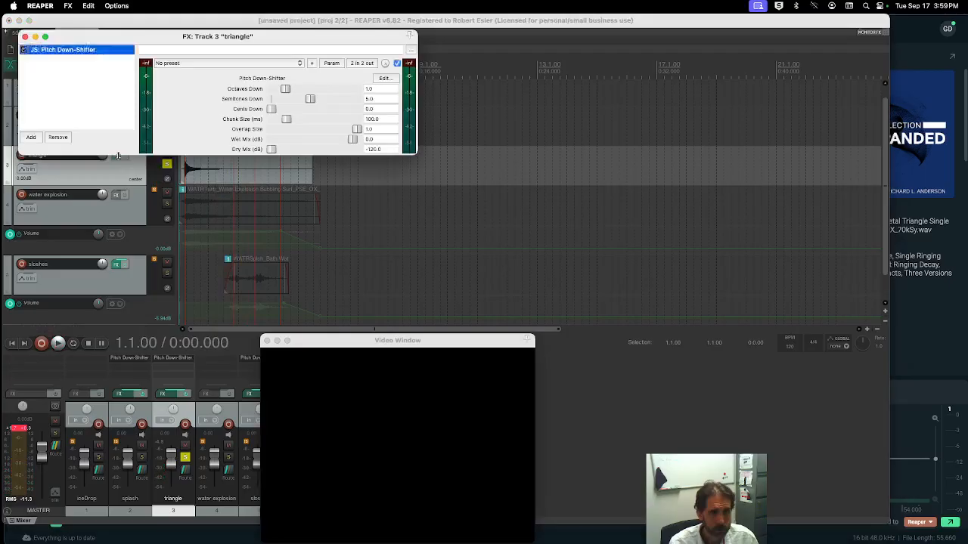
left_click_drag(311, 99, 303, 101)
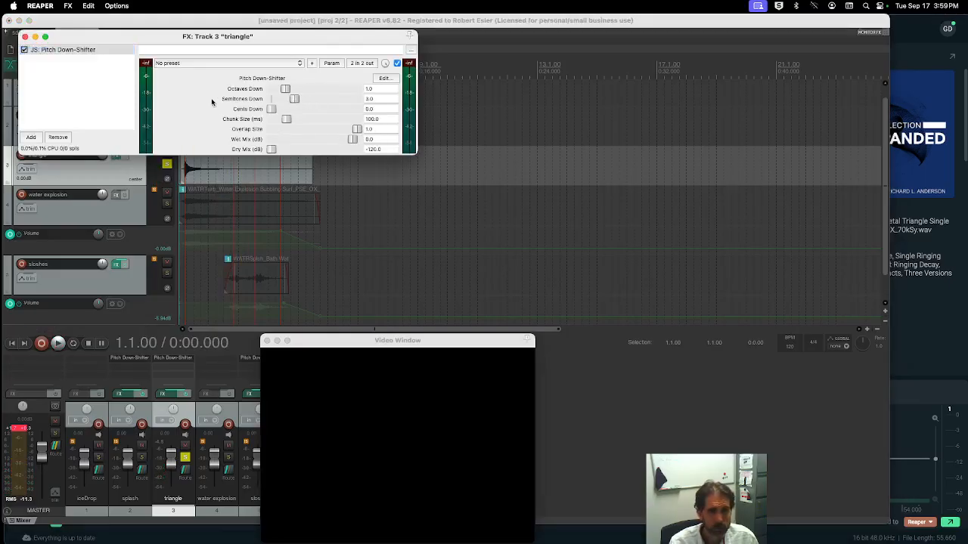
key("space")
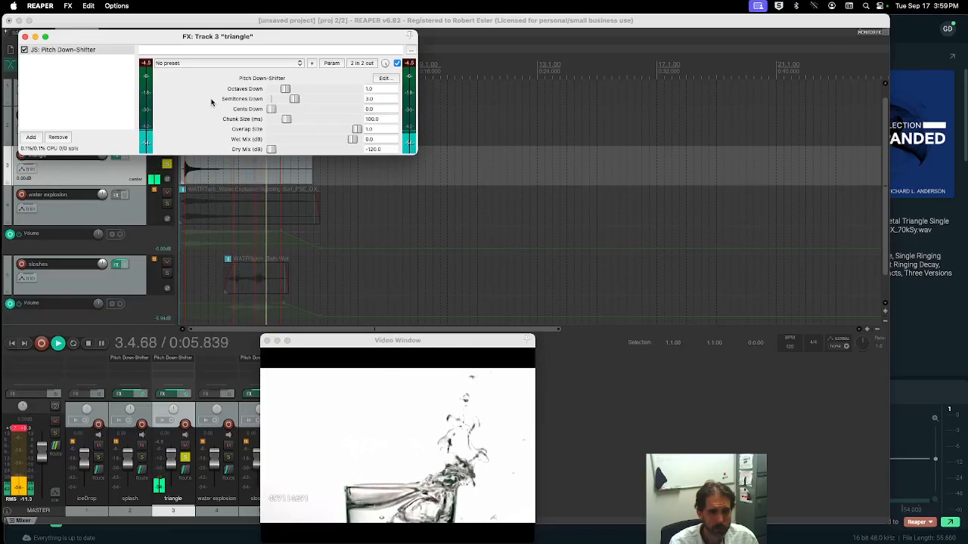
key("space")
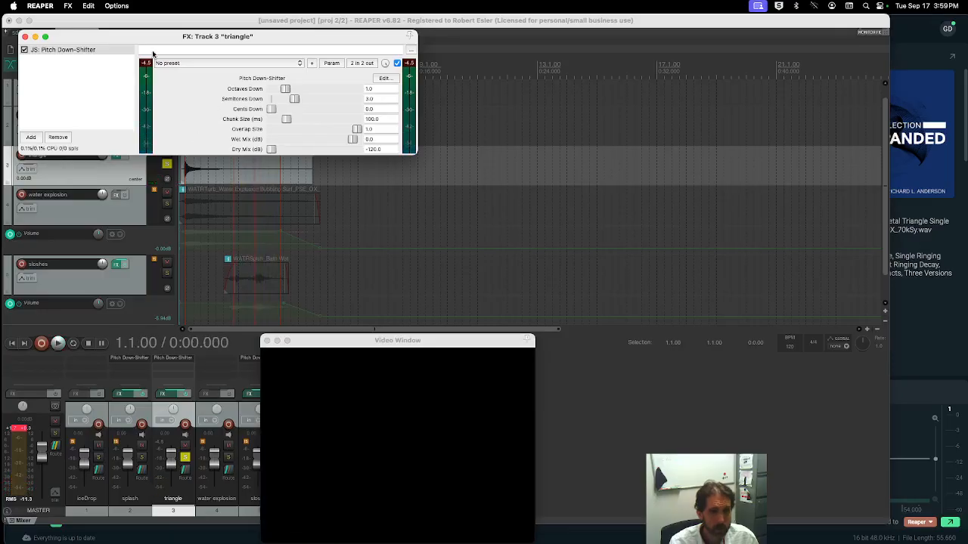
left_click(25, 36)
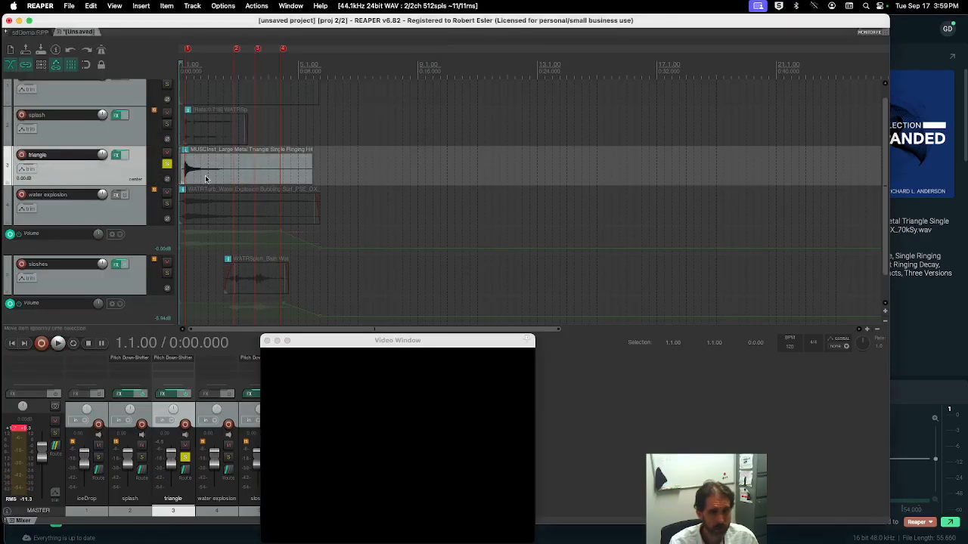
Step: Add a fade-in to the start of the triangle clip to soften its hit, and play it back
left_click_drag(183, 156, 214, 153)
key("space")
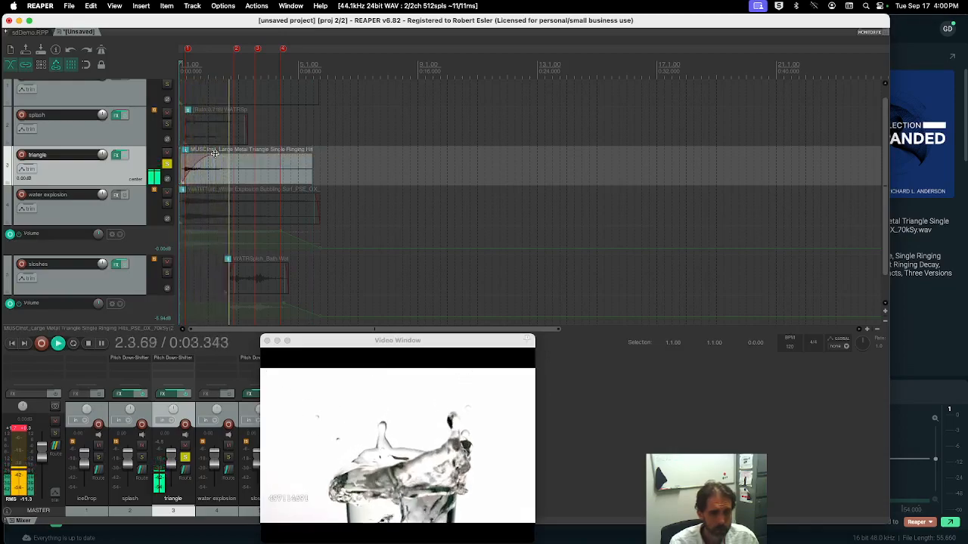
key("space")
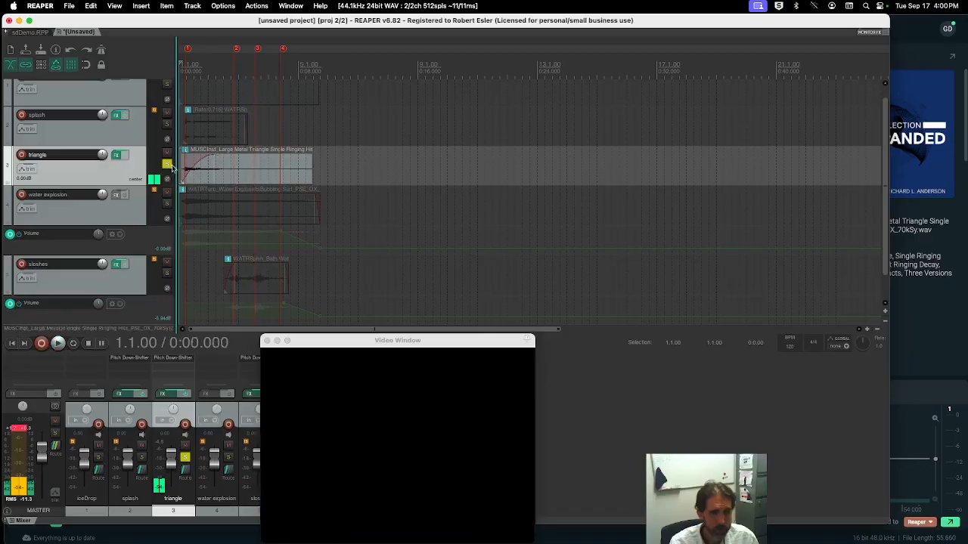
Step: Duplicate the triangle track and set the copy's Pitch Down-Shifter to 5 semitones down
right_click(121, 175)
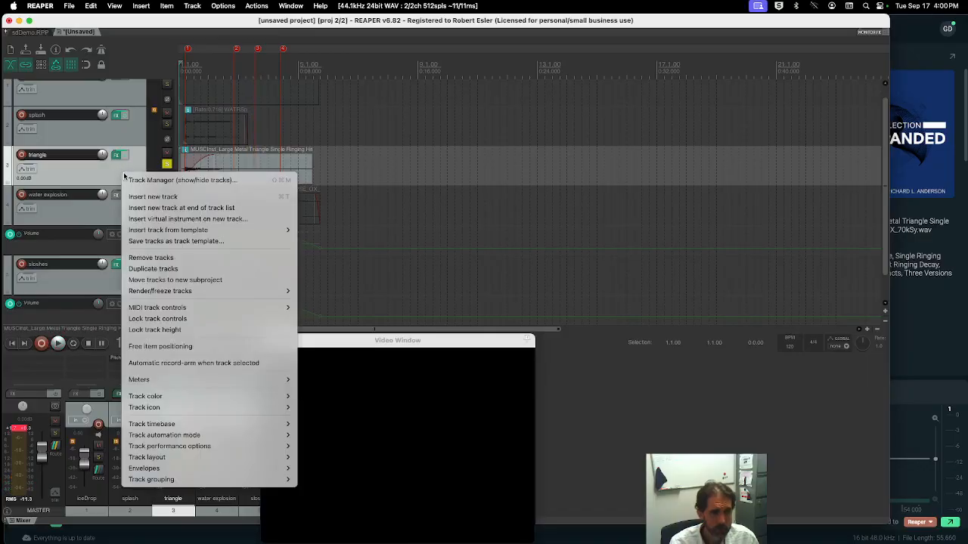
left_click(165, 271)
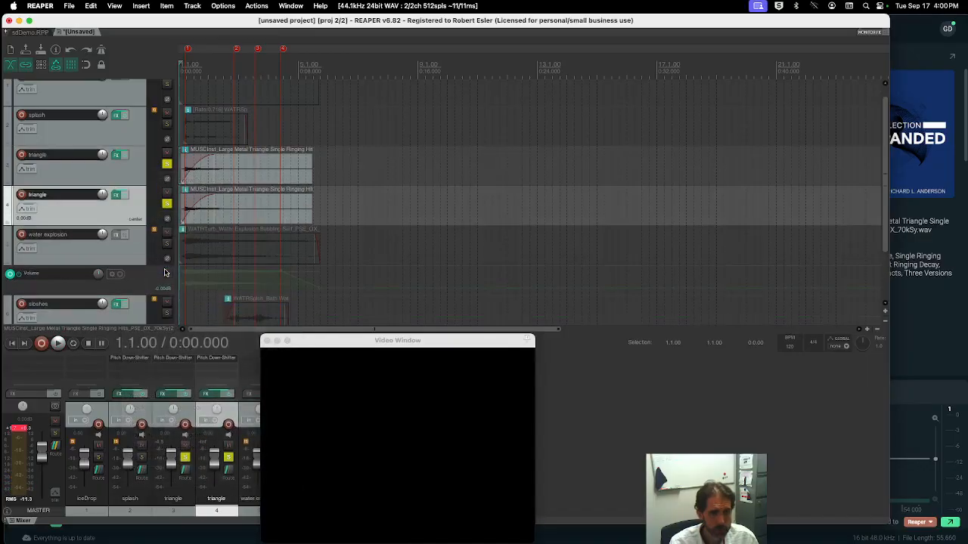
left_click(117, 196)
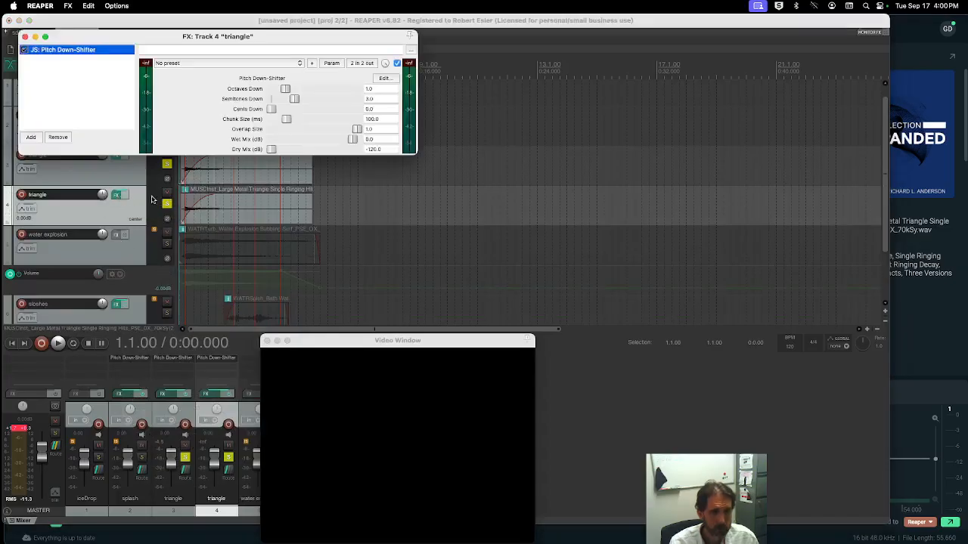
left_click(296, 100)
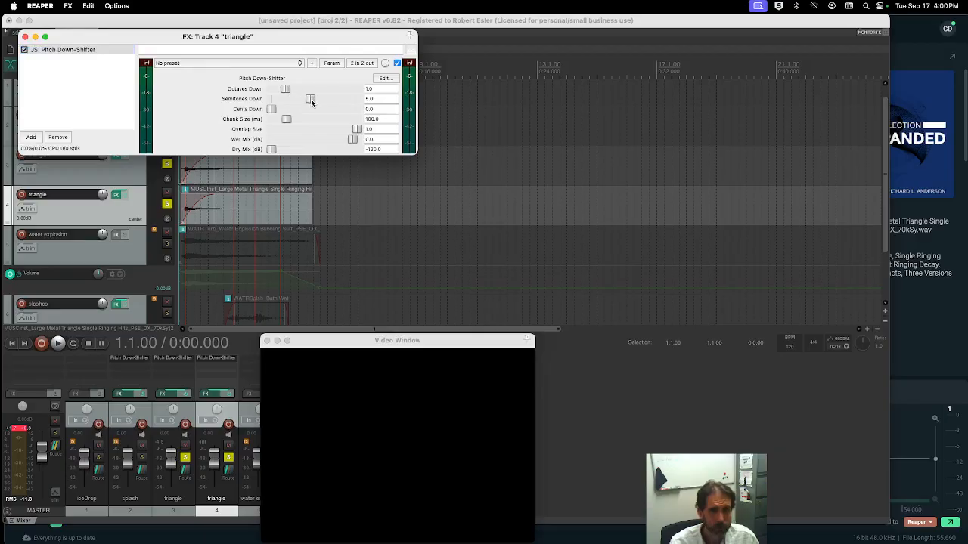
left_click(25, 36)
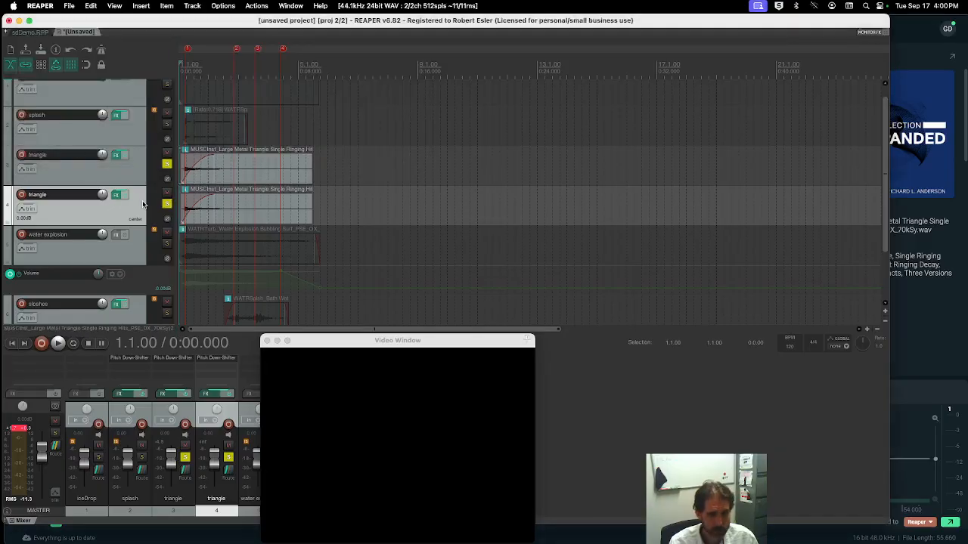
Step: Play the two layered triangle tracks and lengthen both clips' fade-ins to about marker 2
key("space")
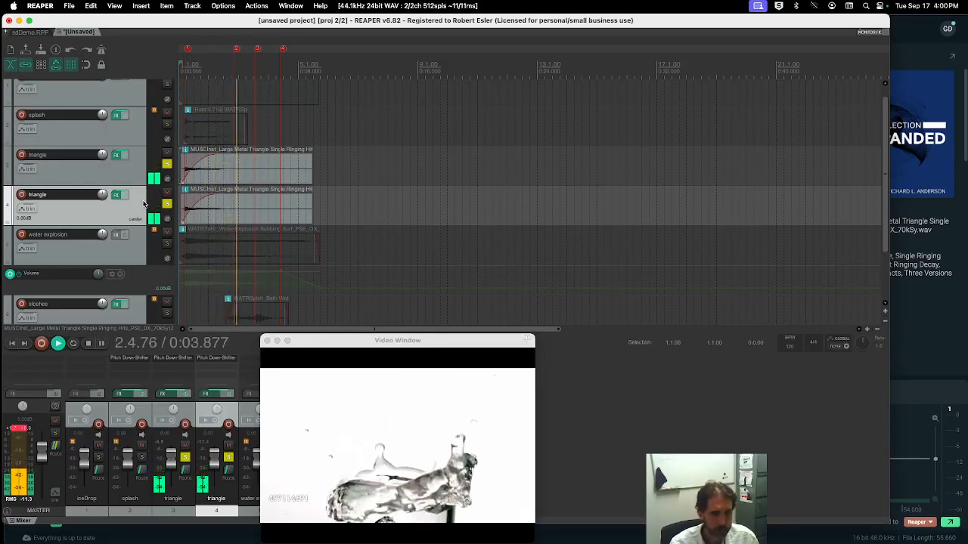
key("space")
left_click_drag(210, 158, 218, 156)
left_click(220, 194)
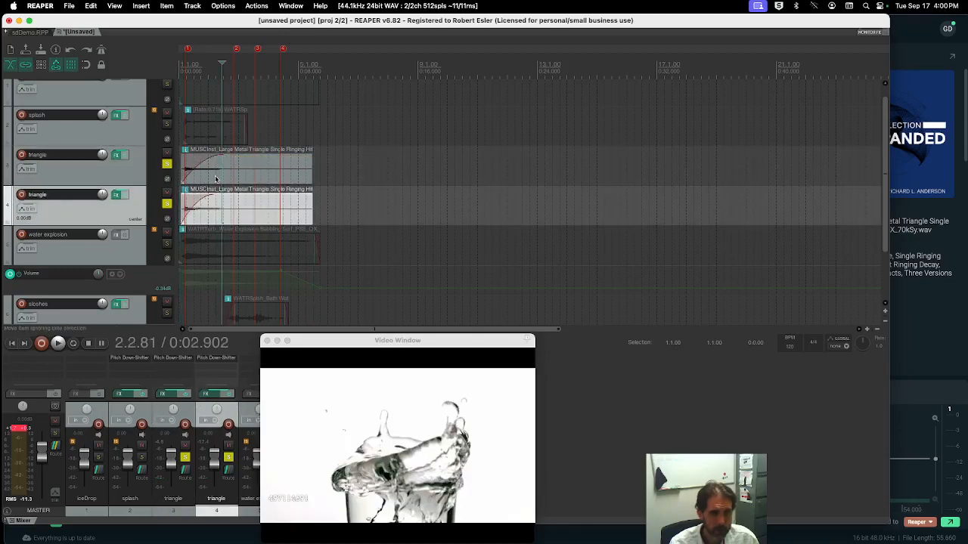
left_click(217, 180)
left_click_drag(222, 155, 222, 156)
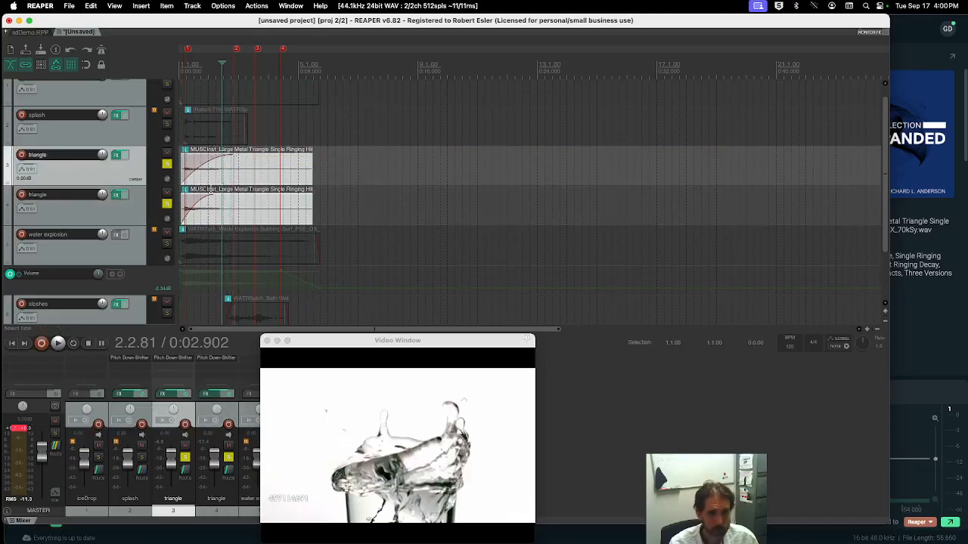
left_click_drag(211, 193, 235, 195)
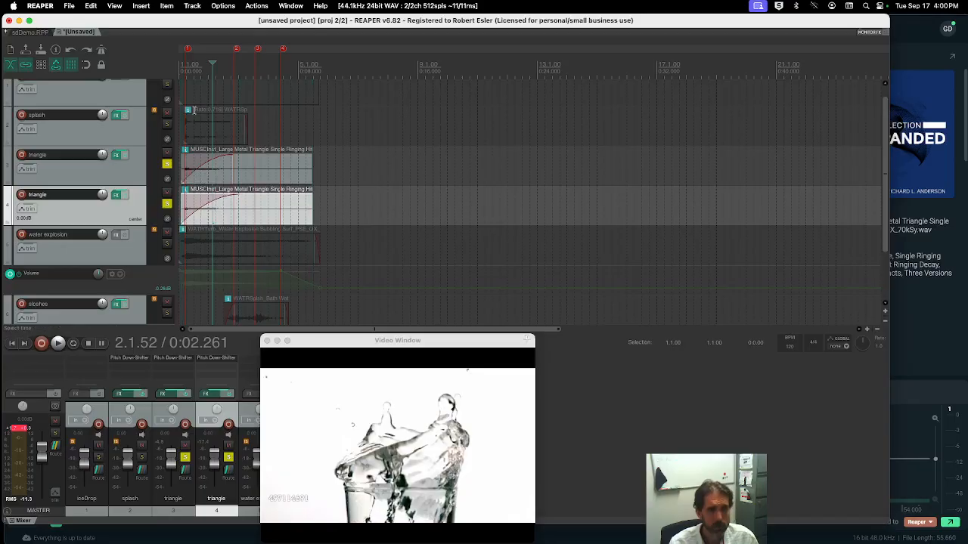
Step: Unsolo both triangle tracks, lower the volume of the first one, and play the full mix from the project start
left_click(168, 165)
left_click(167, 204)
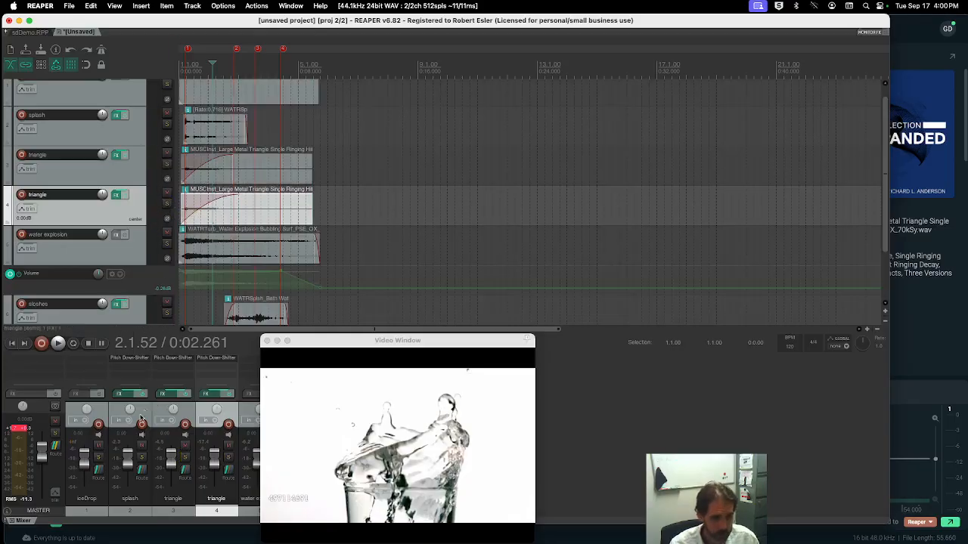
left_click_drag(173, 469, 171, 473)
key("Home")
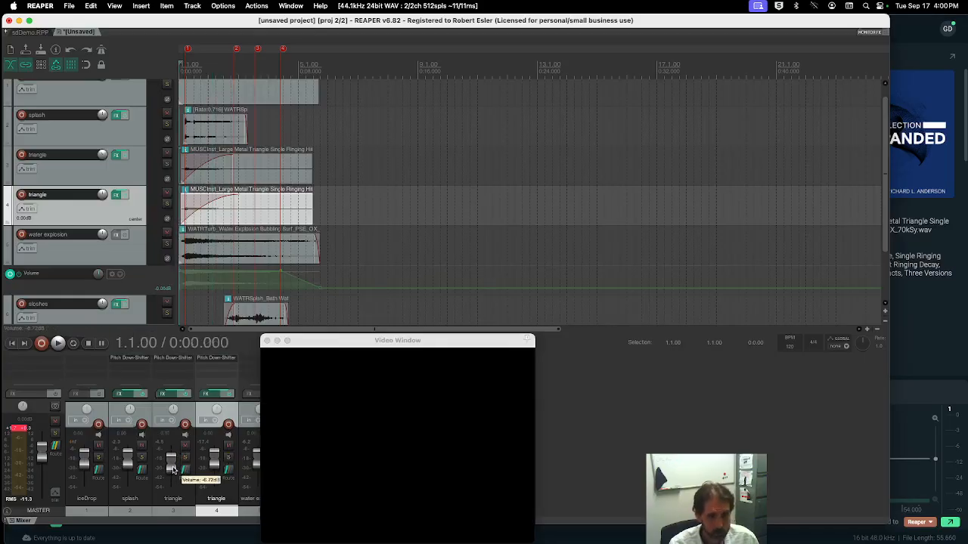
key("space")
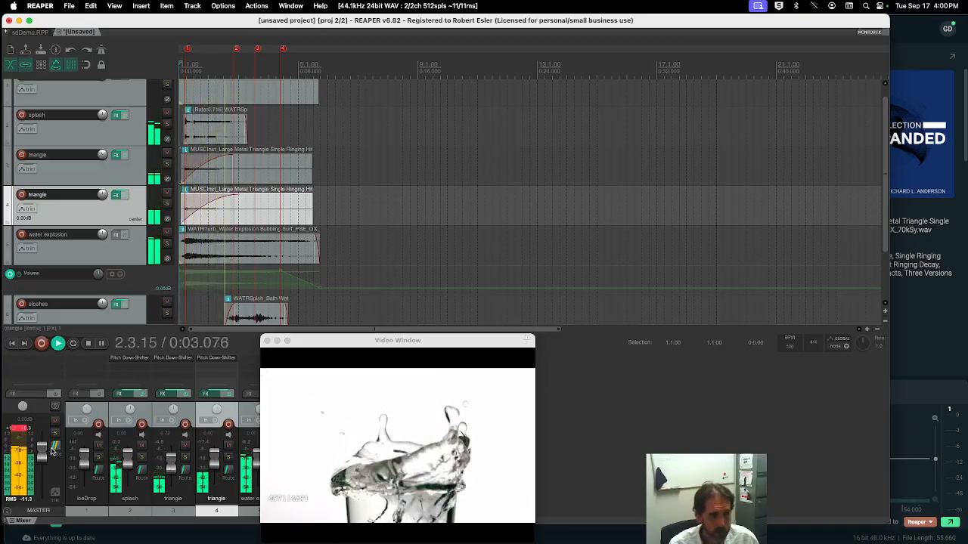
Step: Replay the full mix from the project start and move the Video Window clear of the mixer's track faders
key("space")
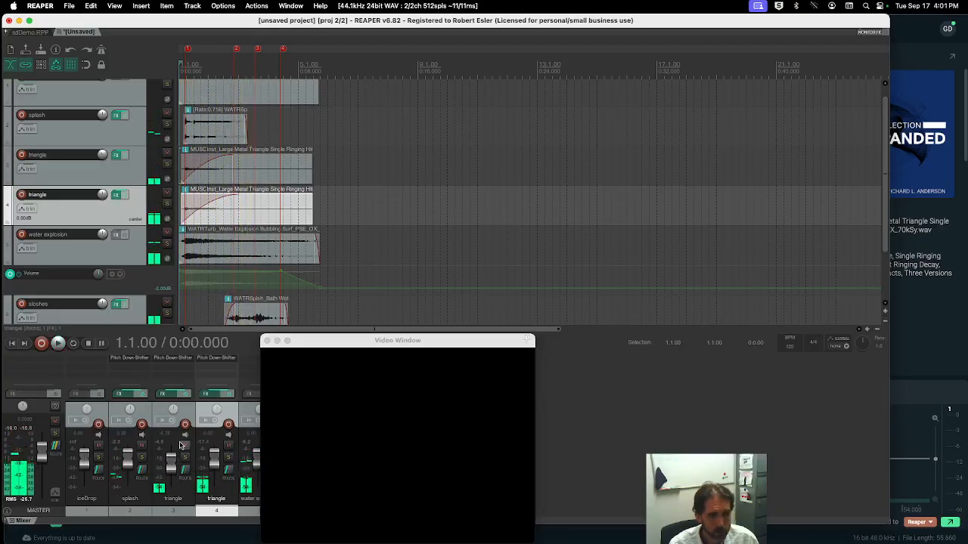
key("space")
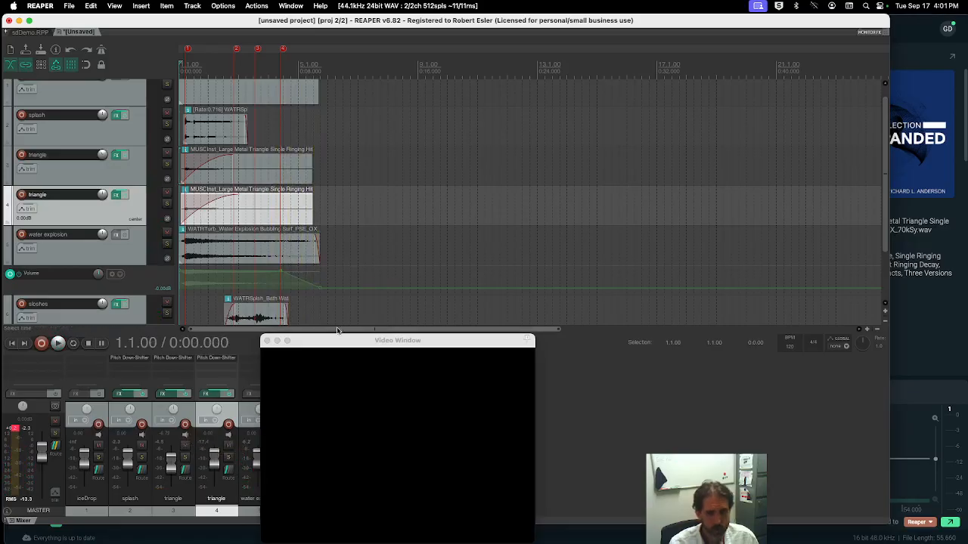
left_click_drag(336, 344, 401, 339)
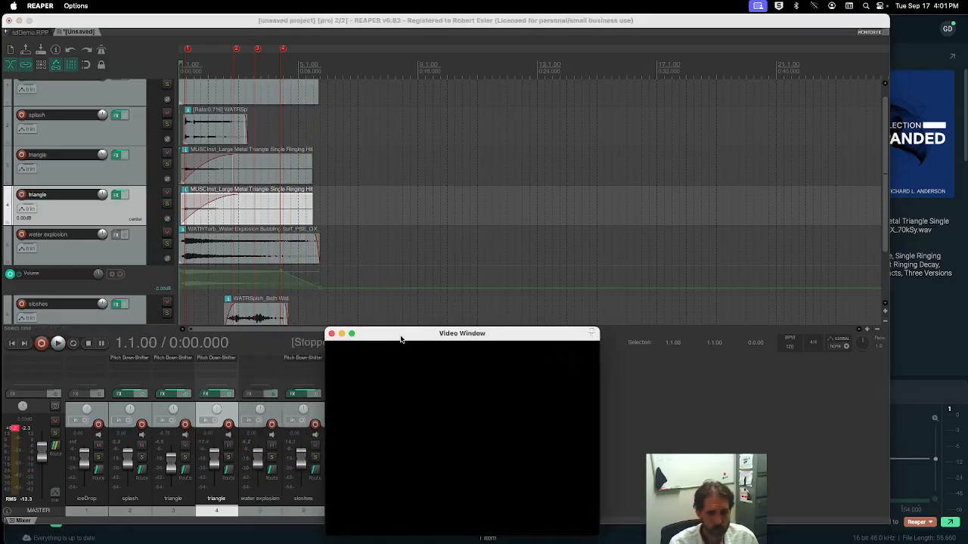
left_click(171, 464)
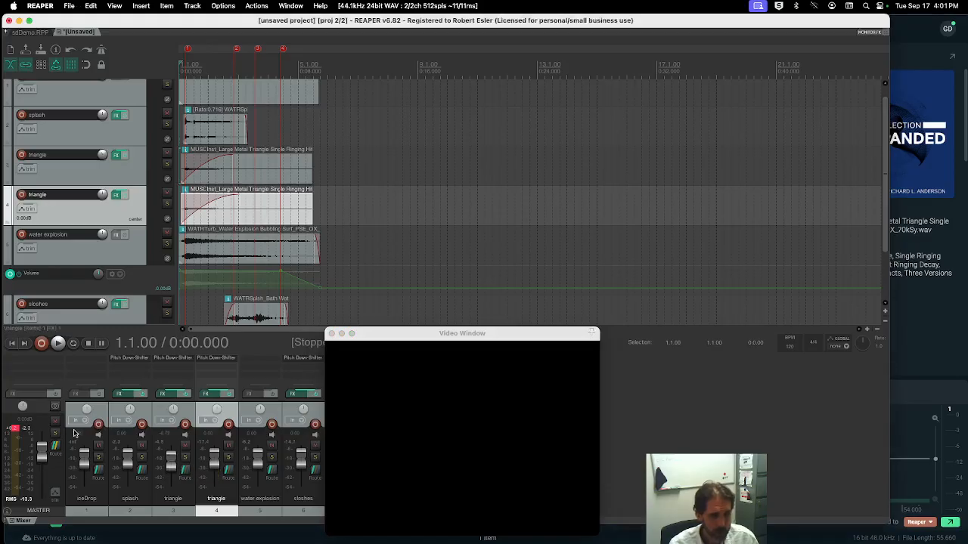
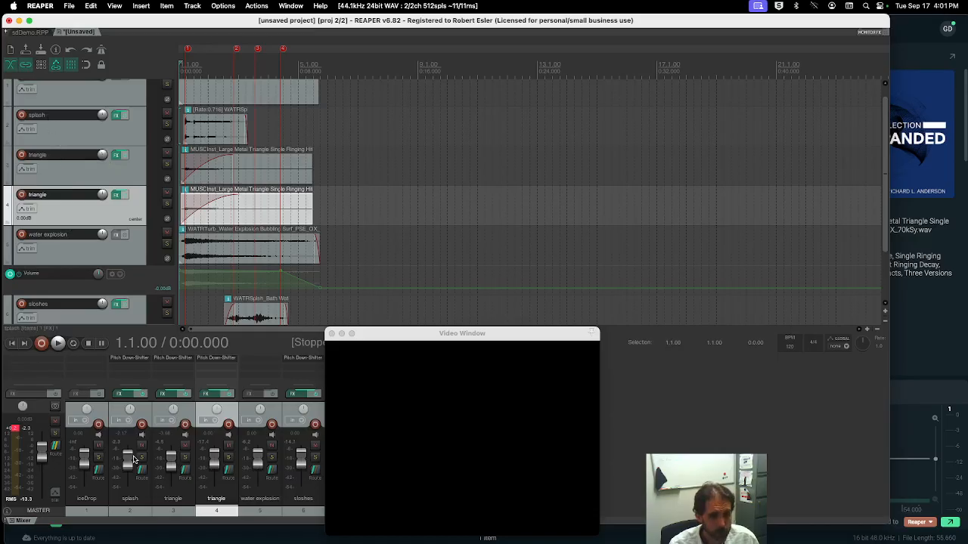
left_click(262, 462)
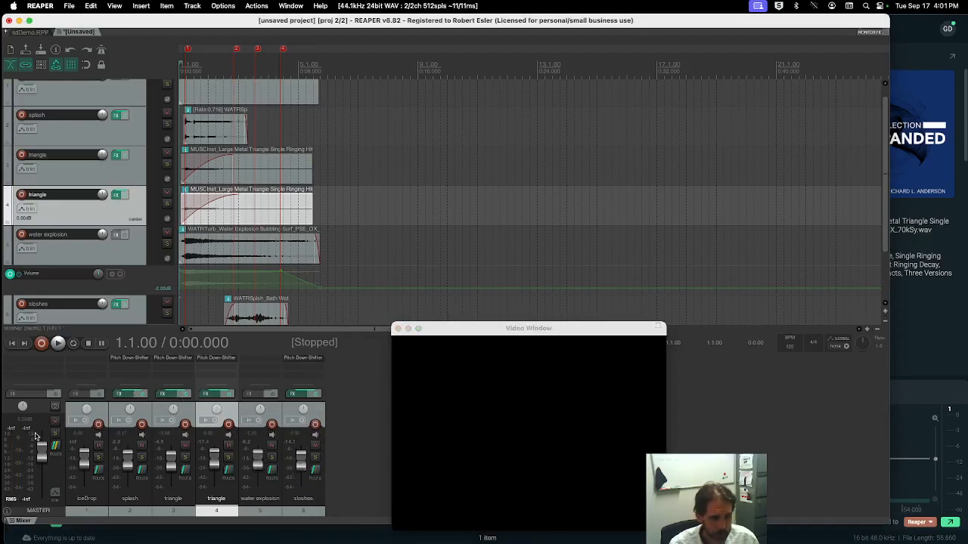
key("space")
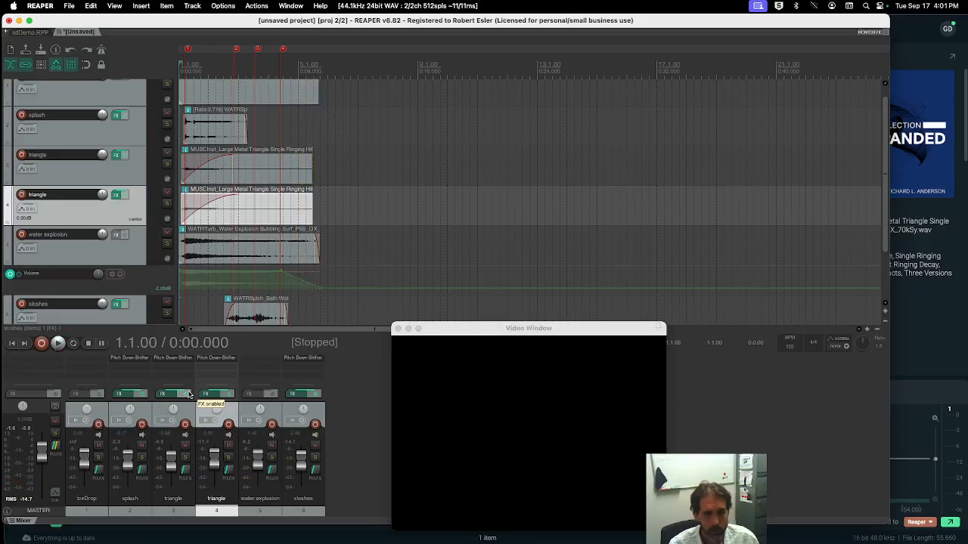
left_click_drag(450, 330, 410, 297)
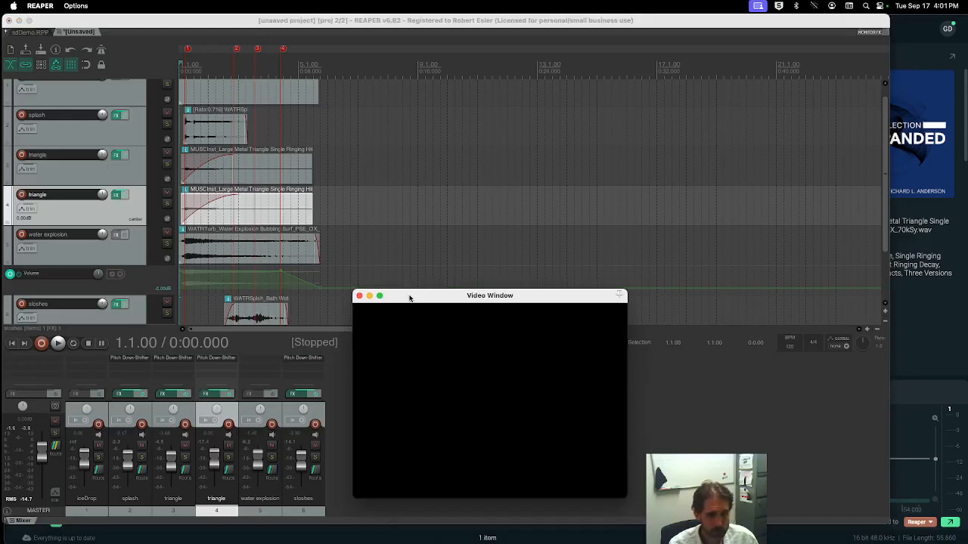
Step: Switch to SoundQ, search for "water drops", and preview the metal bucket drops and the eerie echoing drip
key("super+Tab")
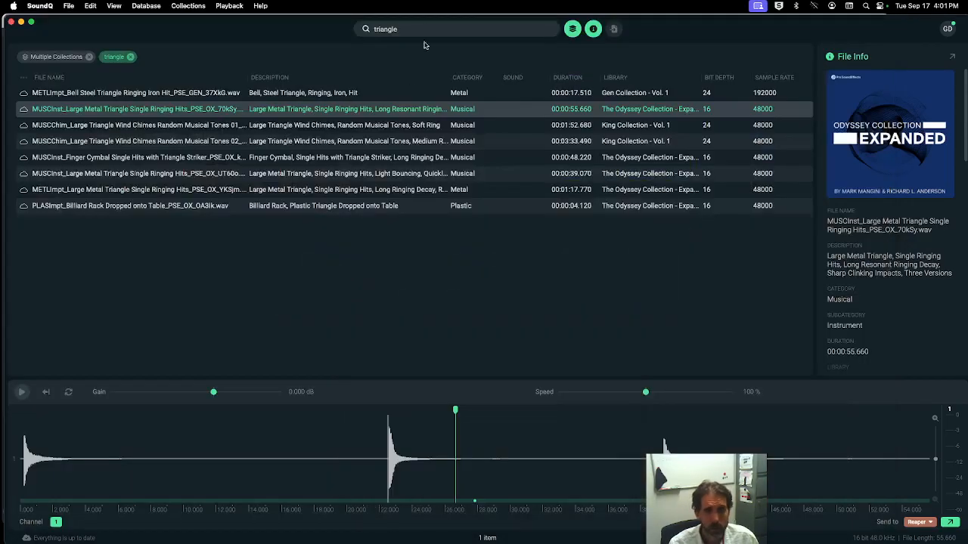
double_click(386, 31)
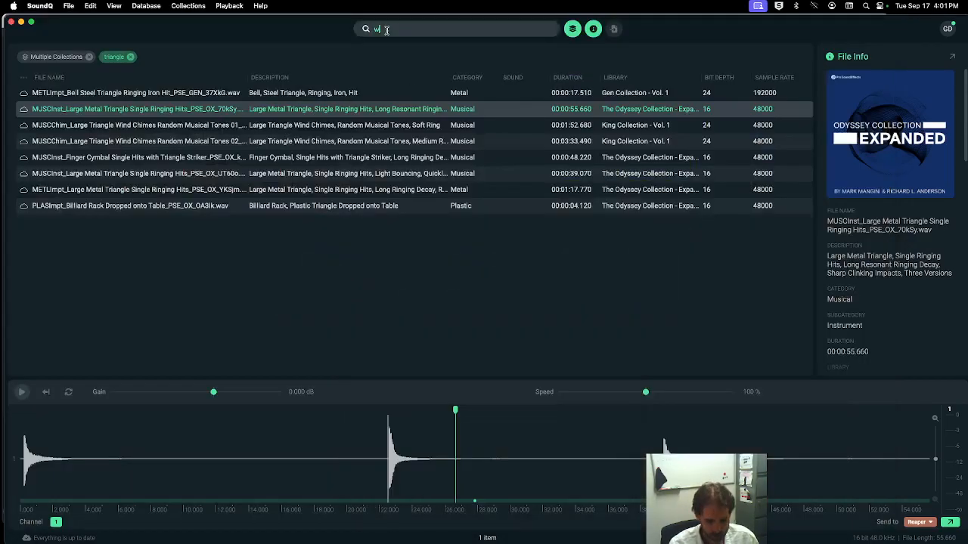
type("water drops")
key("Return")
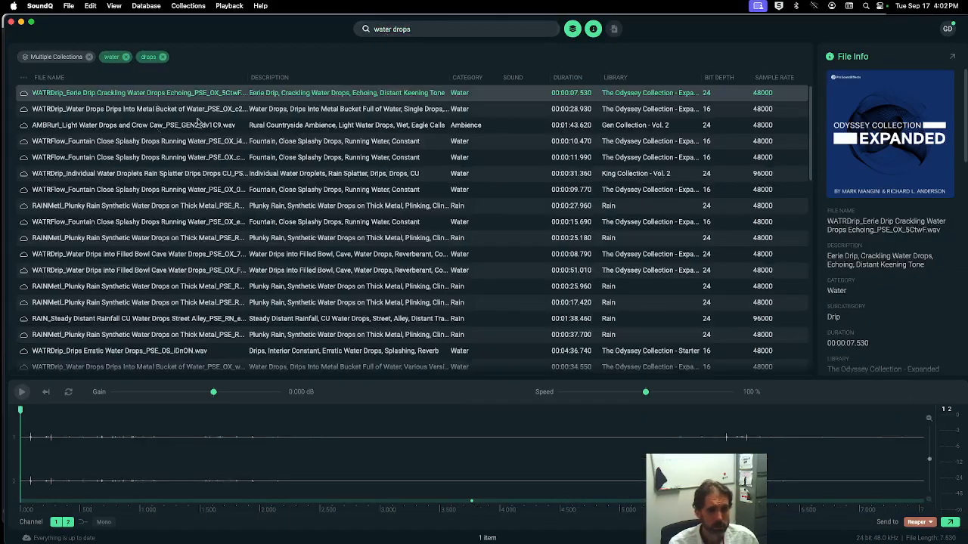
left_click(158, 112)
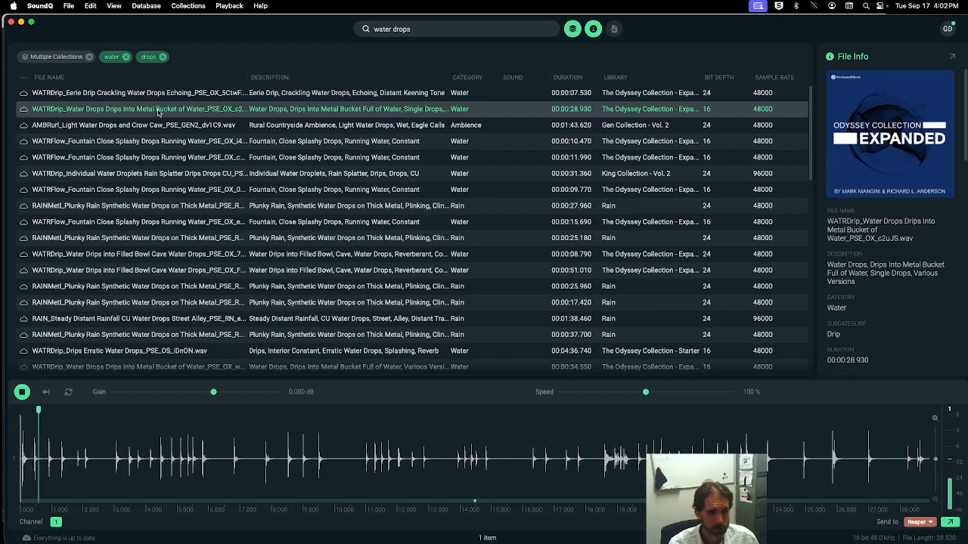
left_click(156, 97)
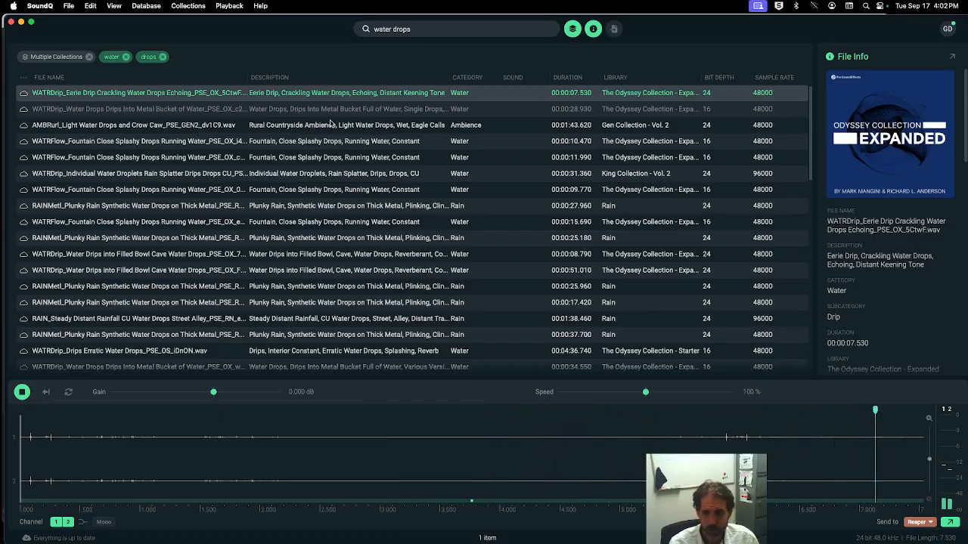
Step: Switch back to Reaper, scrub the video near marker 2, and split the lower triangle clip at about 3.66 s
key("super+Tab")
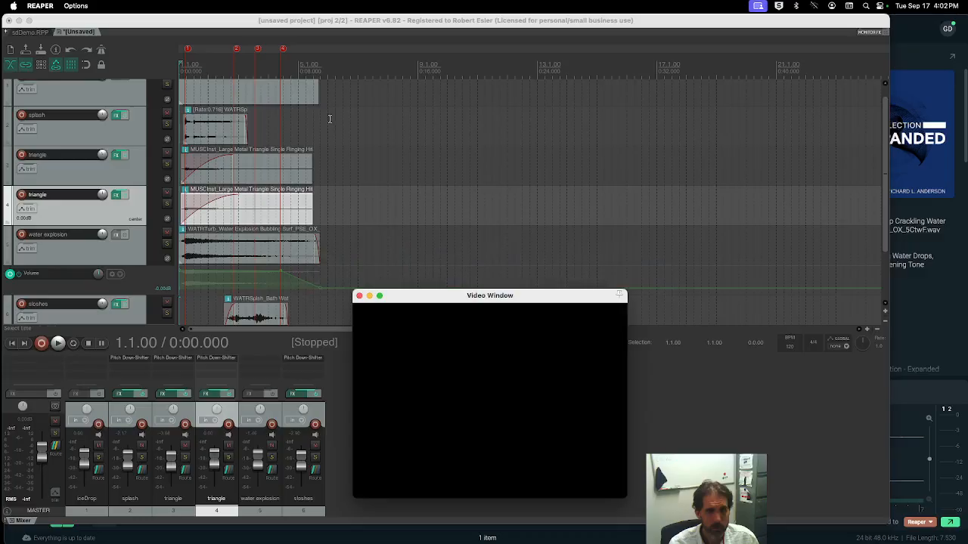
left_click(268, 62)
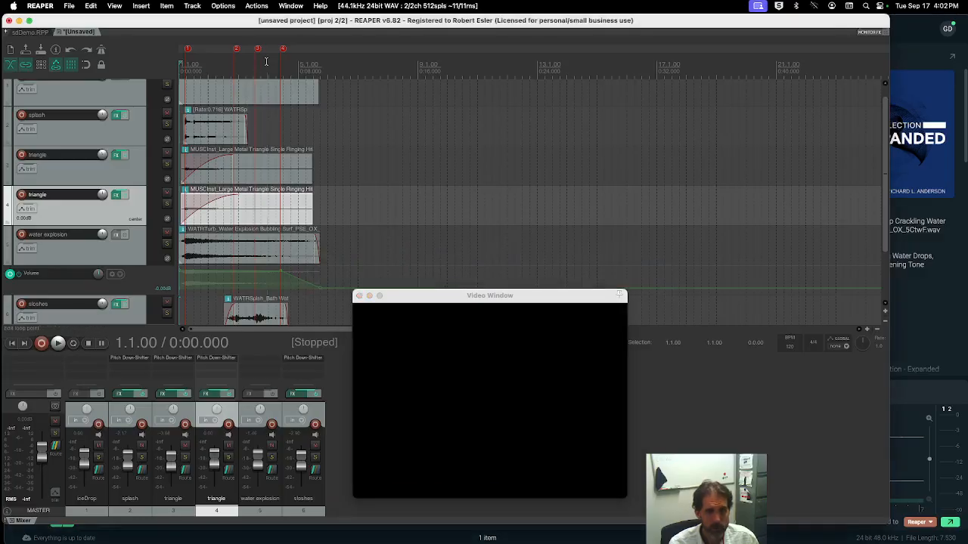
mouse_move(268, 62)
left_mouse_down()
mouse_move(321, 67)
mouse_move(266, 64)
left_mouse_up()
left_click_drag(134, 84, 102, 88)
left_click_drag(248, 63, 233, 64)
key("s")
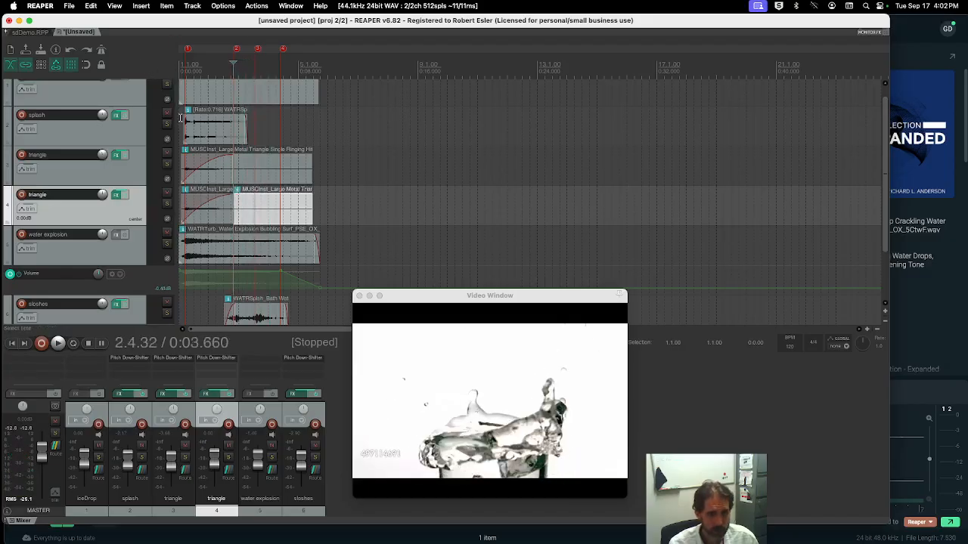
key("Home")
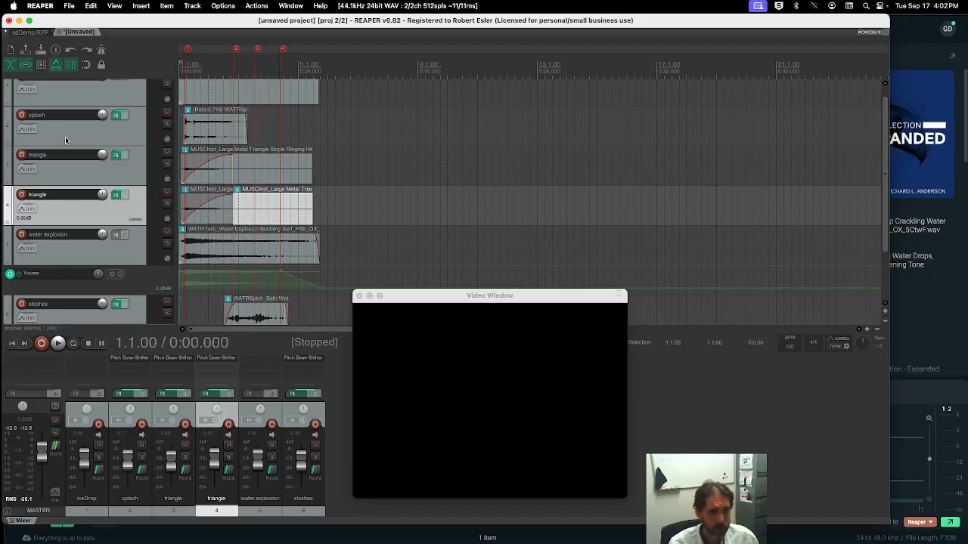
Step: Add the ReaDelay effect from the Delay category to the water explosion track
left_click(83, 253)
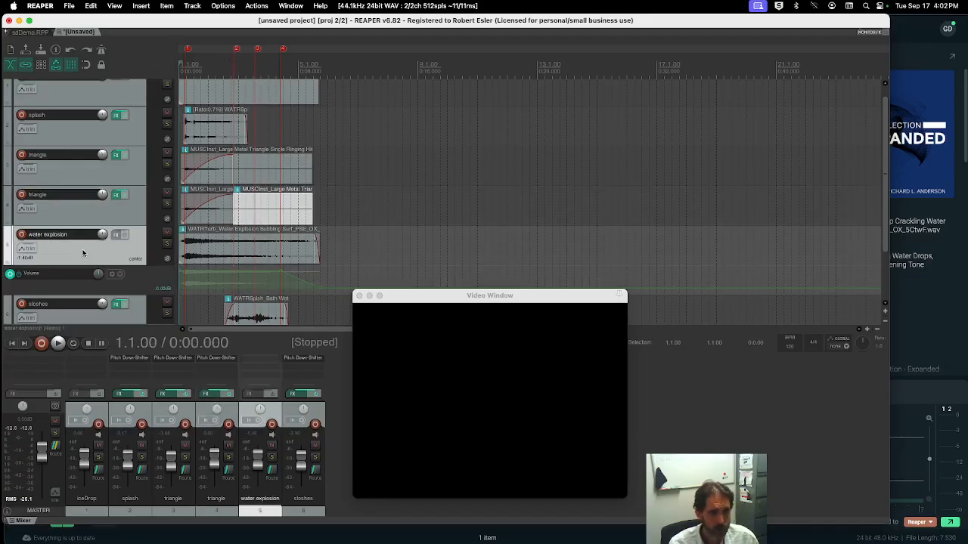
left_click(123, 236)
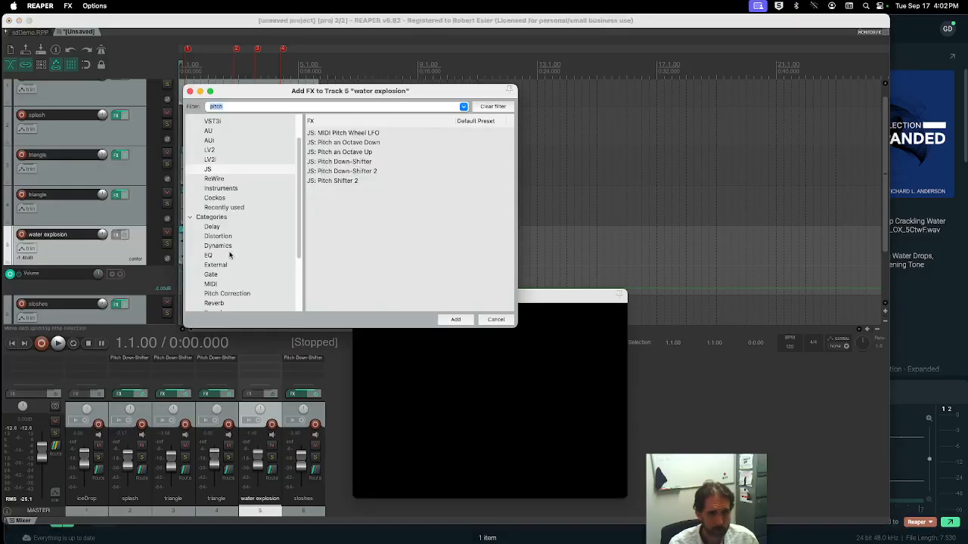
left_click(212, 227)
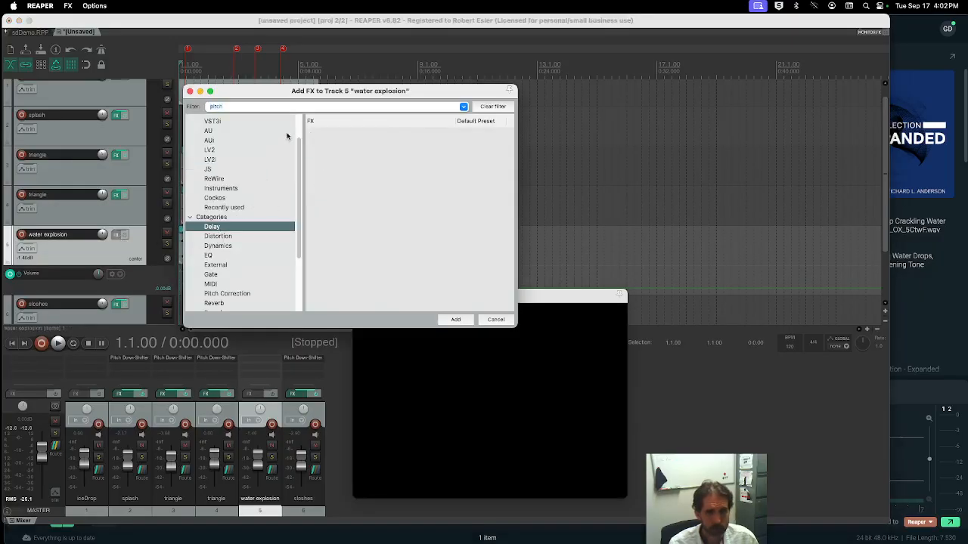
left_click(487, 106)
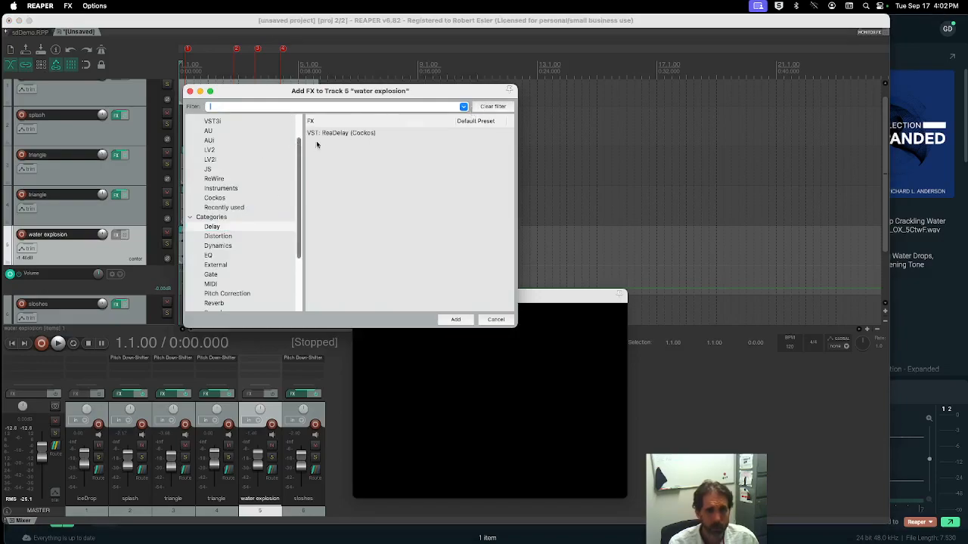
left_click(351, 134)
left_click(465, 320)
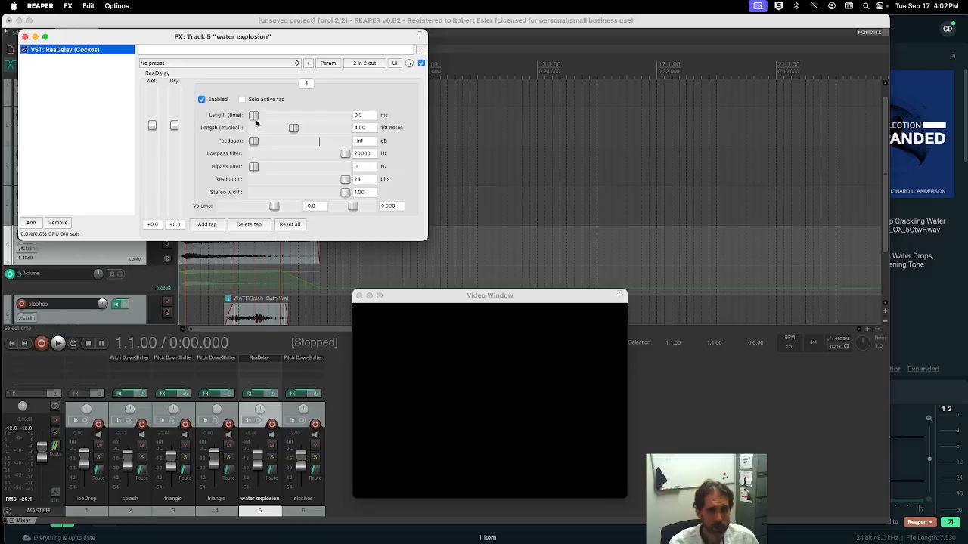
Step: Set ReaDelay's length to 110.3 ms, feedback to -23.4 dB, lowpass filter to about 1.6 kHz and hipass filter to 29 Hz
left_click(256, 115)
left_click_drag(278, 115, 294, 114)
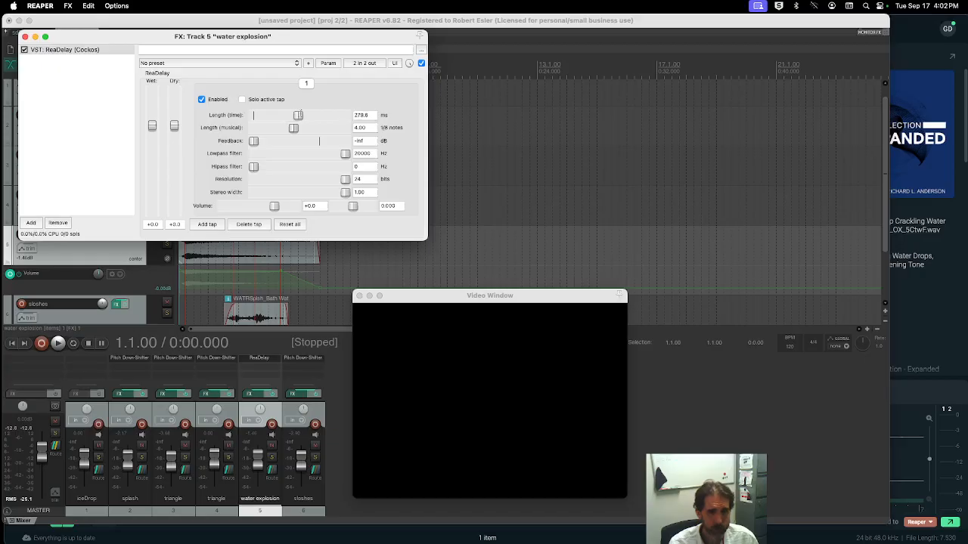
mouse_move(294, 114)
left_mouse_down()
mouse_move(273, 115)
mouse_move(282, 115)
left_mouse_up()
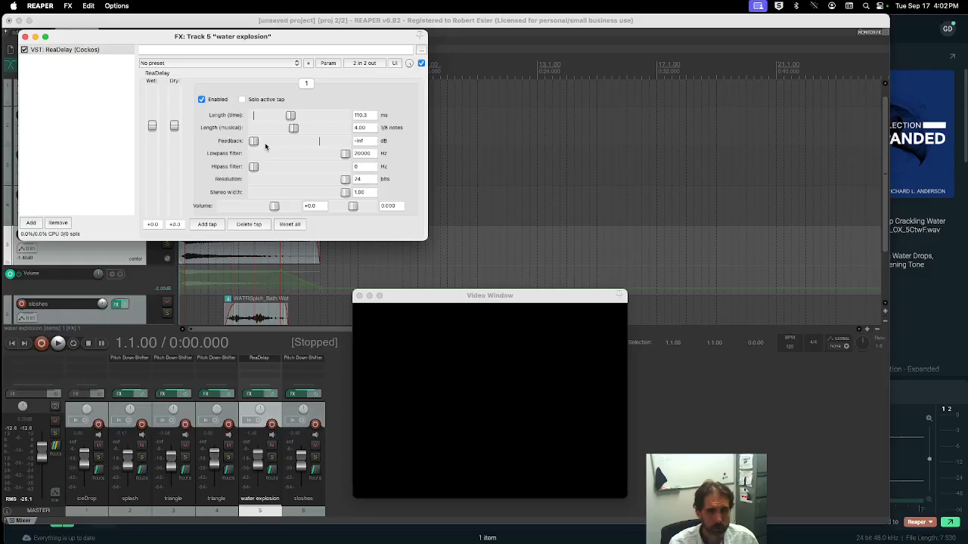
left_click_drag(254, 143, 277, 145)
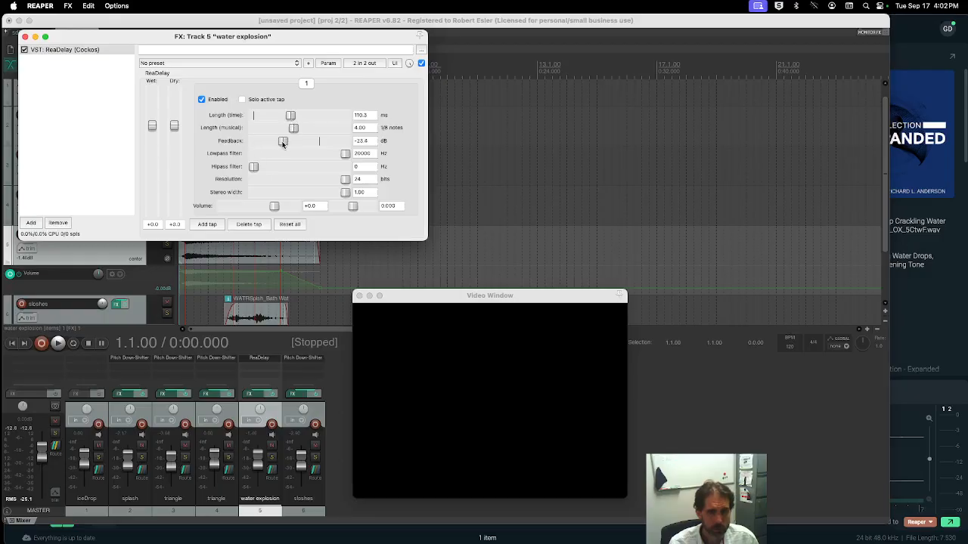
left_click_drag(345, 159, 282, 157)
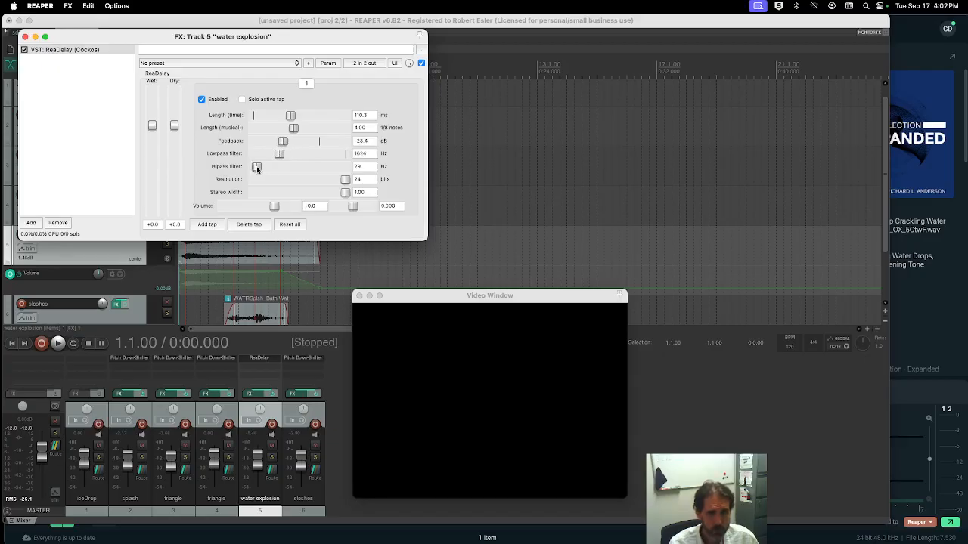
left_click(25, 37)
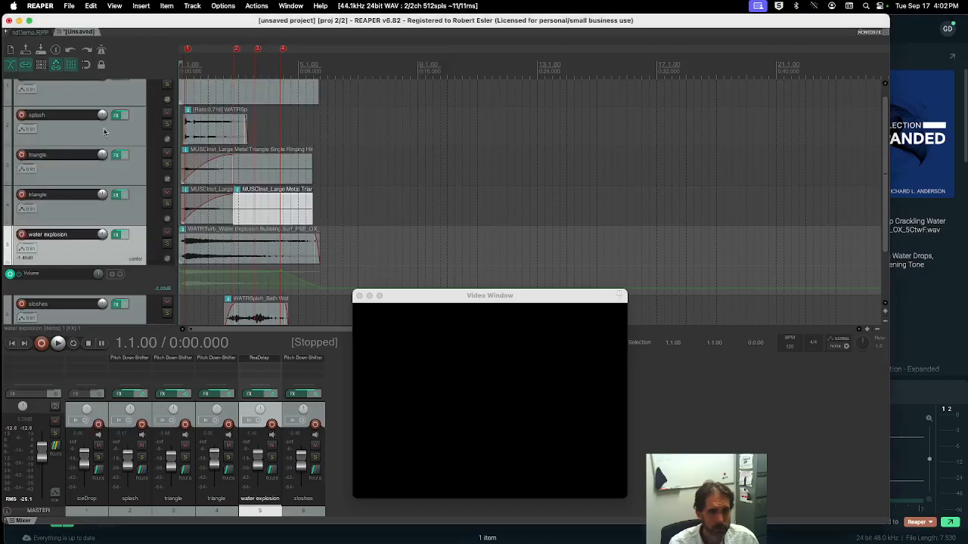
Step: Solo the water explosion track and play it with the delay, briefly unsoloing it to compare against the full mix
left_click(167, 244)
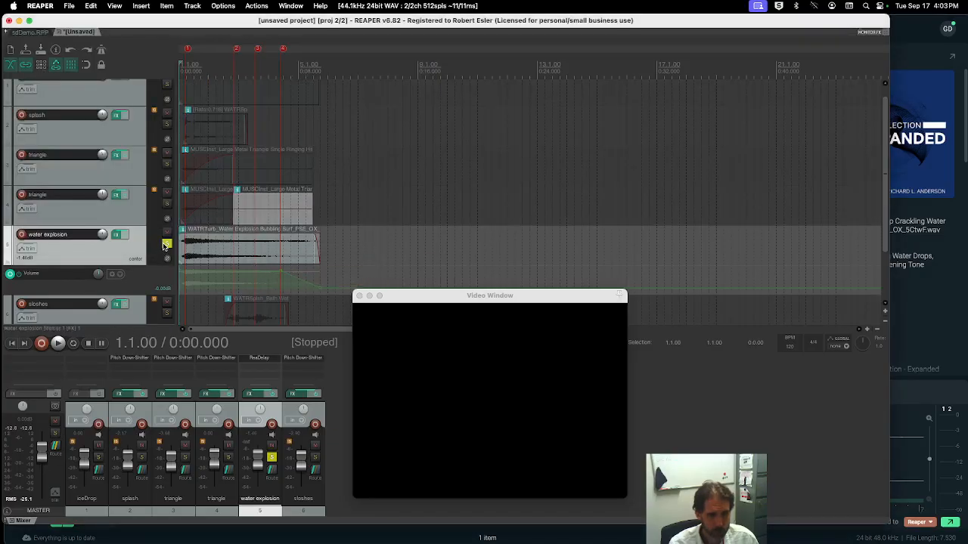
key("space")
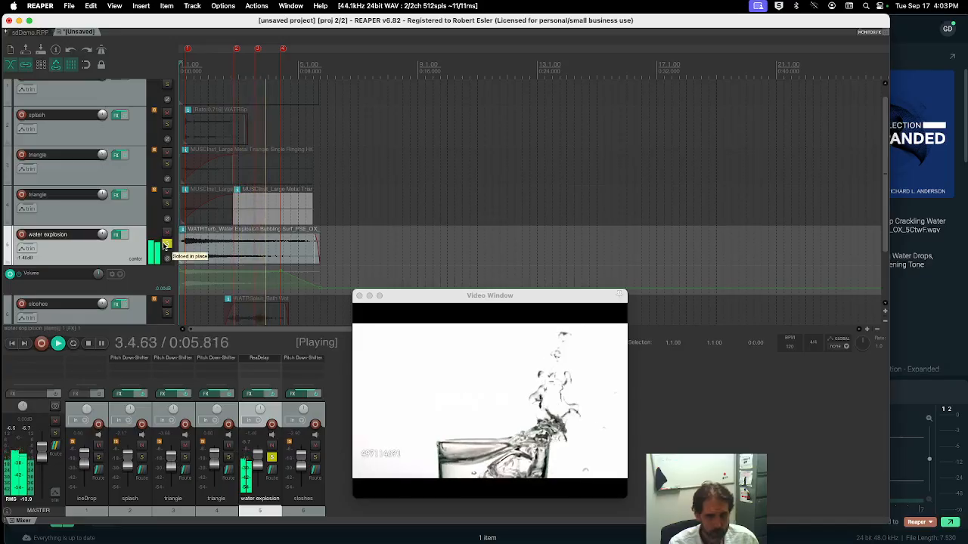
left_click(167, 245)
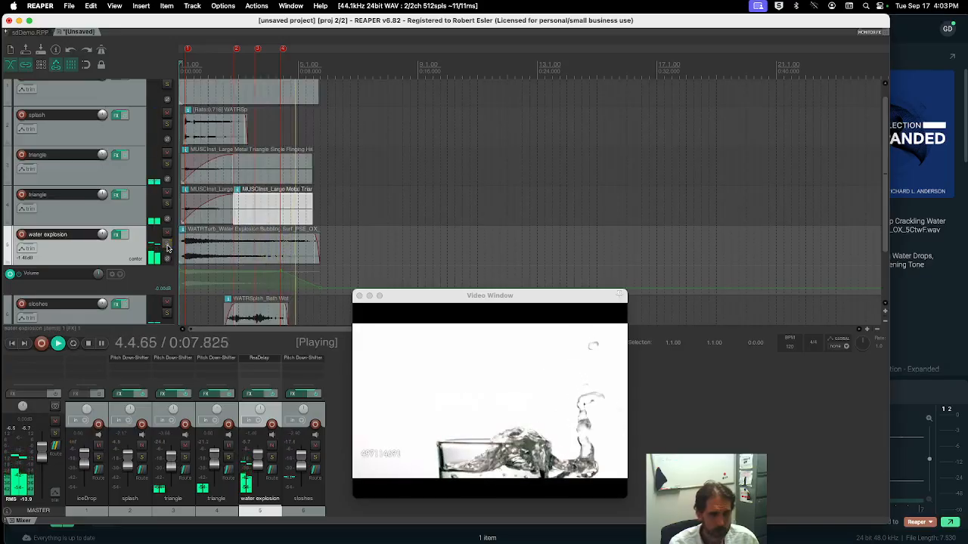
left_click(168, 245)
key("space")
Step: Shorten ReaDelay's length on the water explosion track to 16.9 ms, raise its feedback to -16.5 dB and lower its lowpass filter slightly
left_click(117, 234)
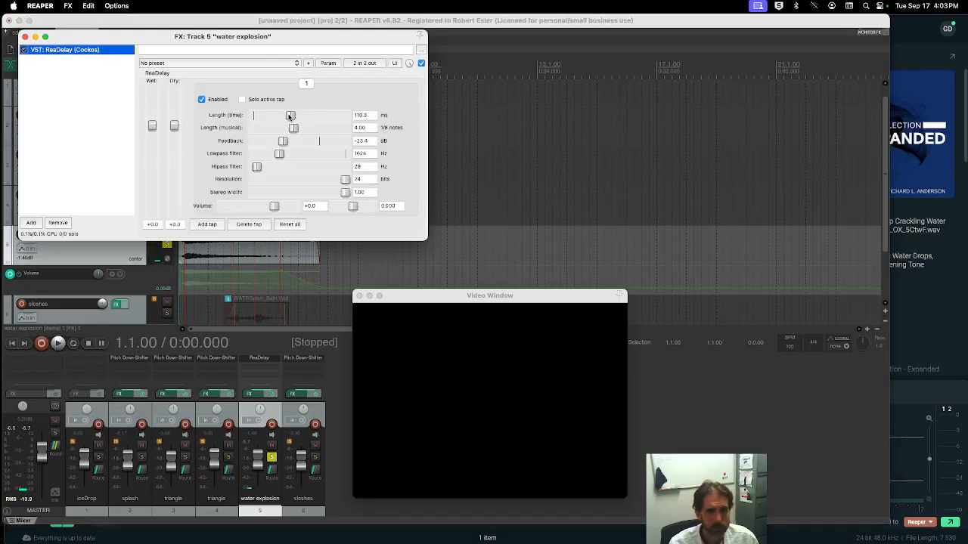
left_click_drag(290, 115, 276, 115)
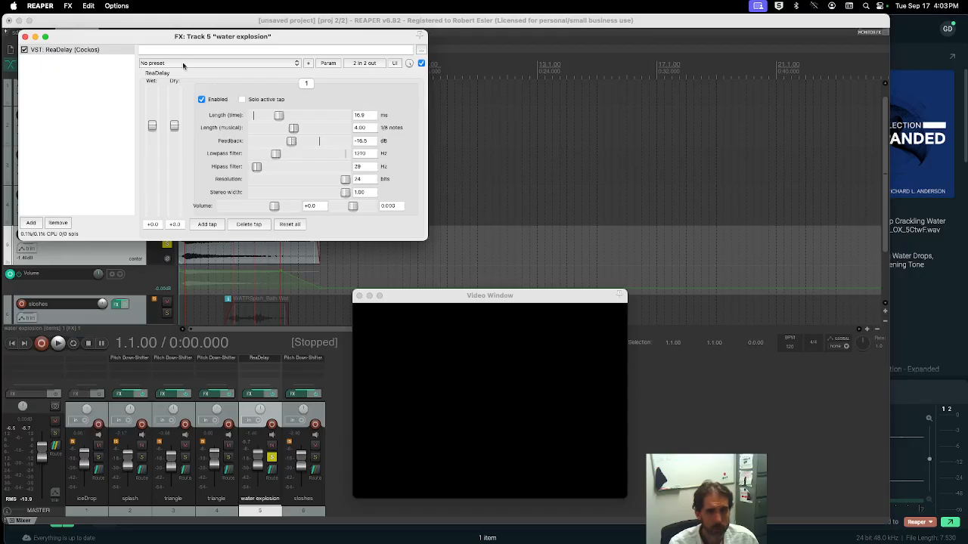
left_click(24, 37)
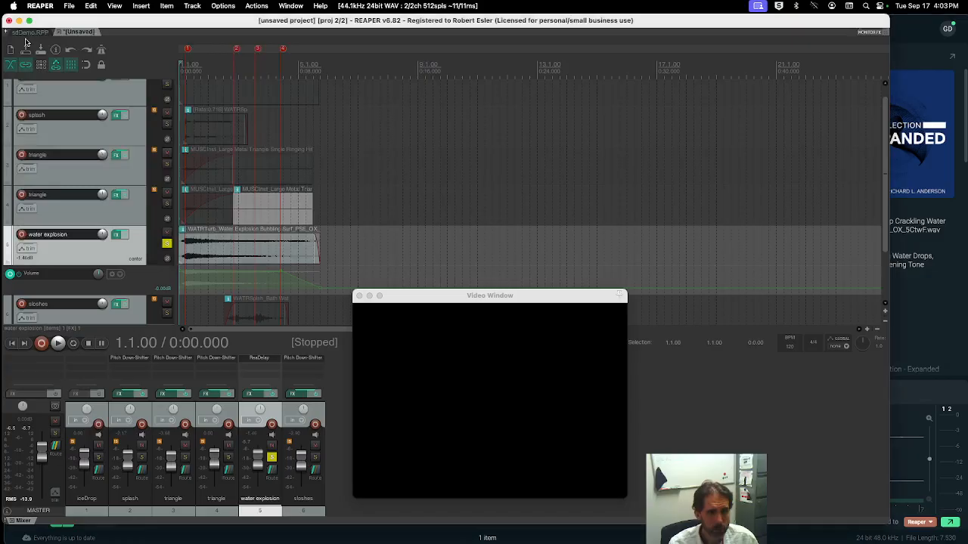
Step: Save the project as sdDemo2 in the sdDemo folder
key("super+s")
key("BackSpace")
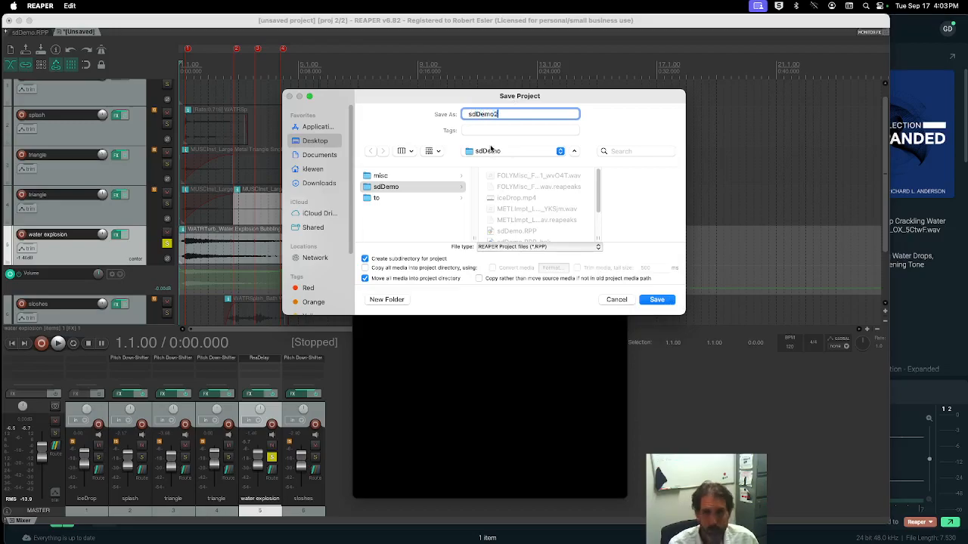
key("Return")
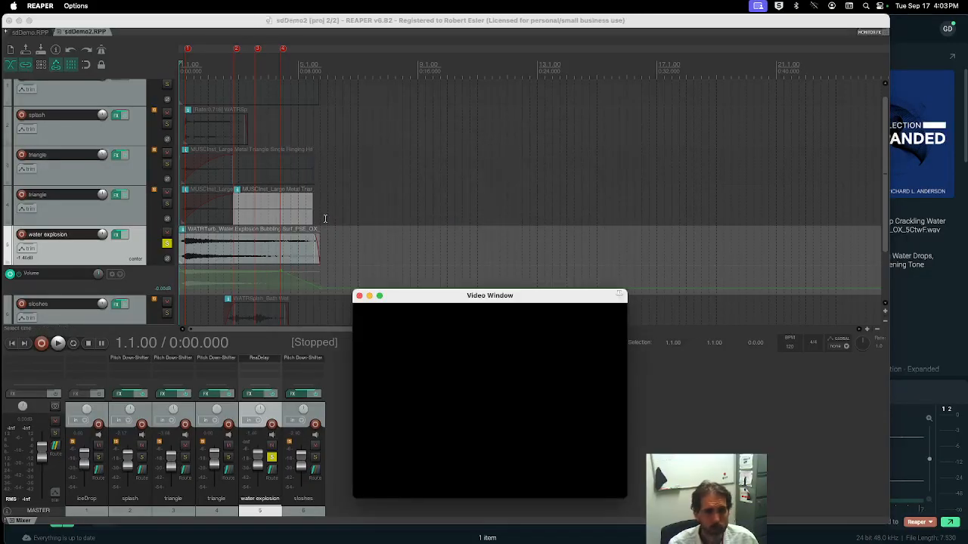
Step: Play the soloed water explosion track against the video, unsoloing it during playback to hear the full mix
key("space")
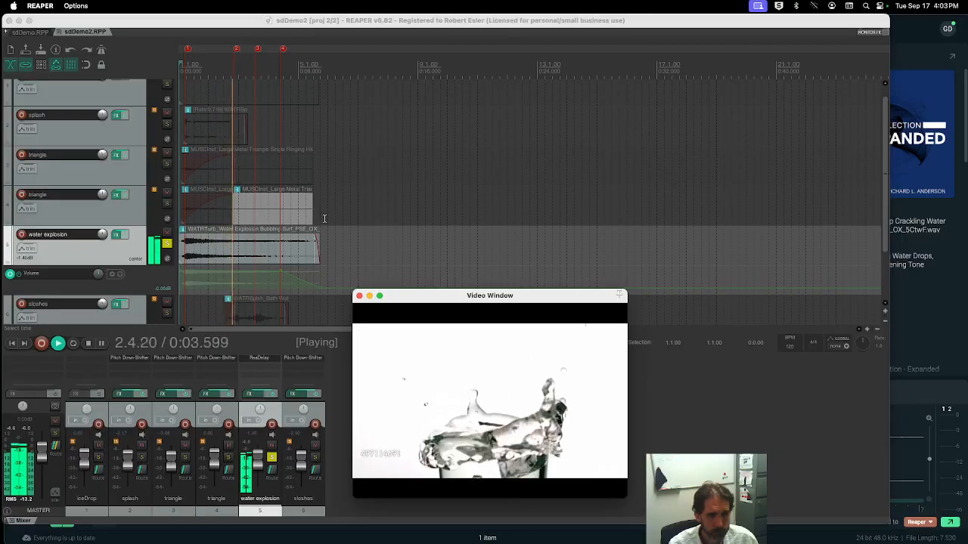
left_click(167, 243)
key("space")
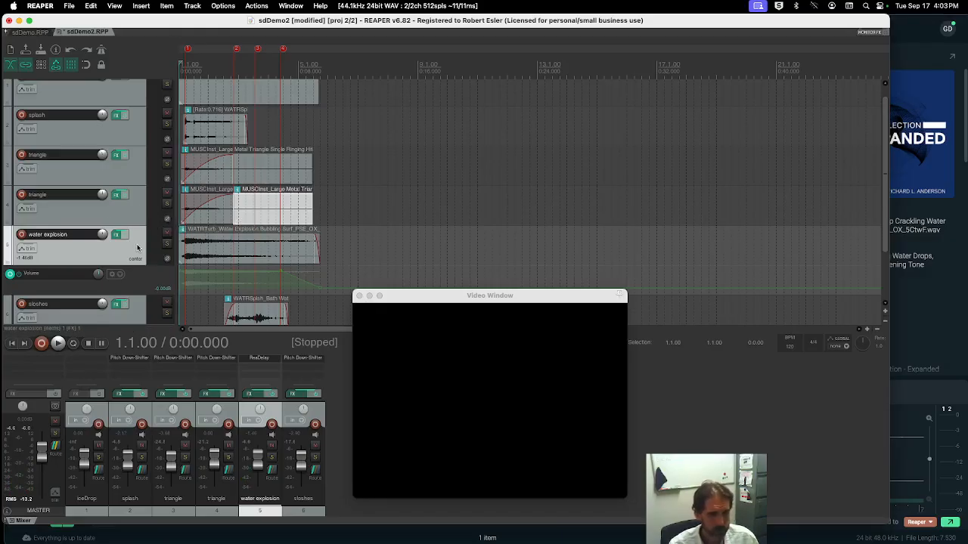
Step: Add the ReaVerbate reverb to the master track and load its "sink - dark corridor" preset
left_click(31, 397)
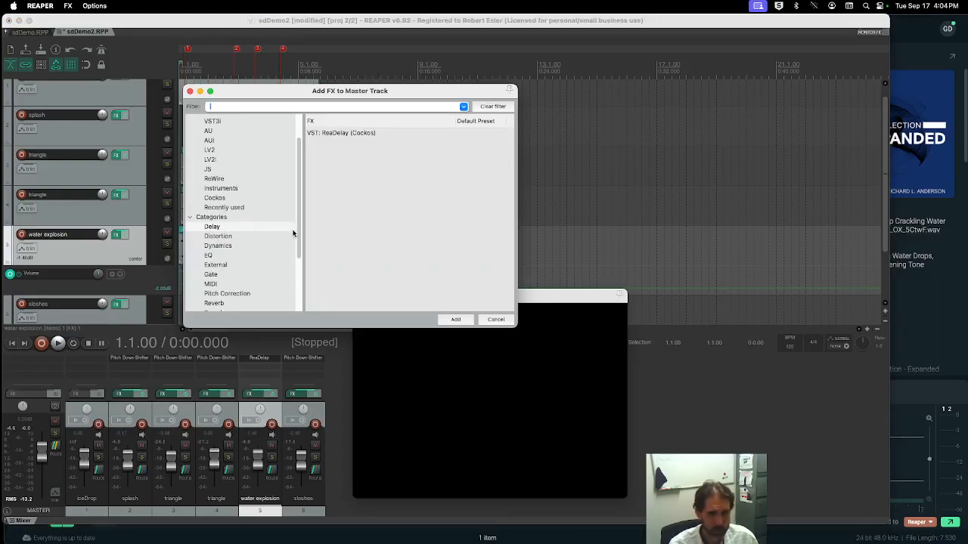
left_click(239, 303)
left_click(348, 142)
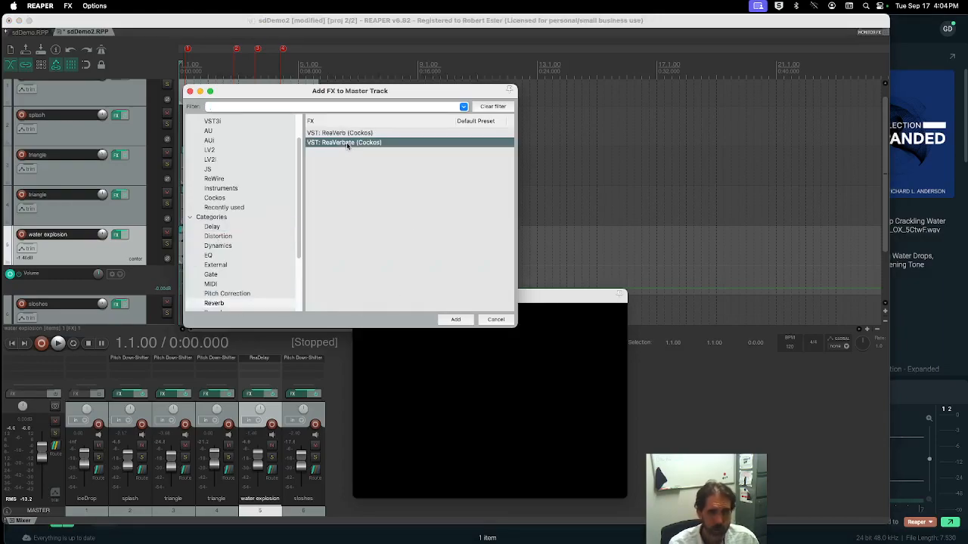
left_click(456, 319)
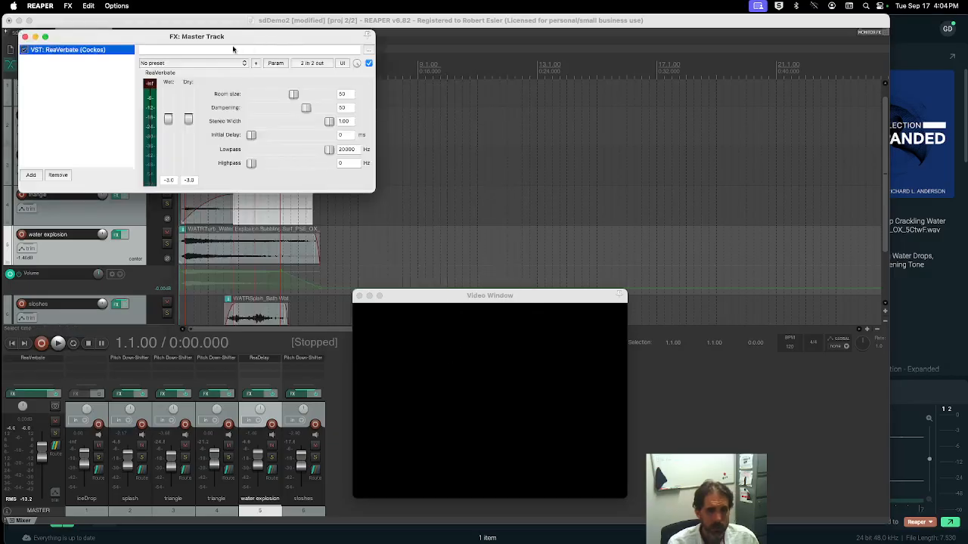
left_click(246, 65)
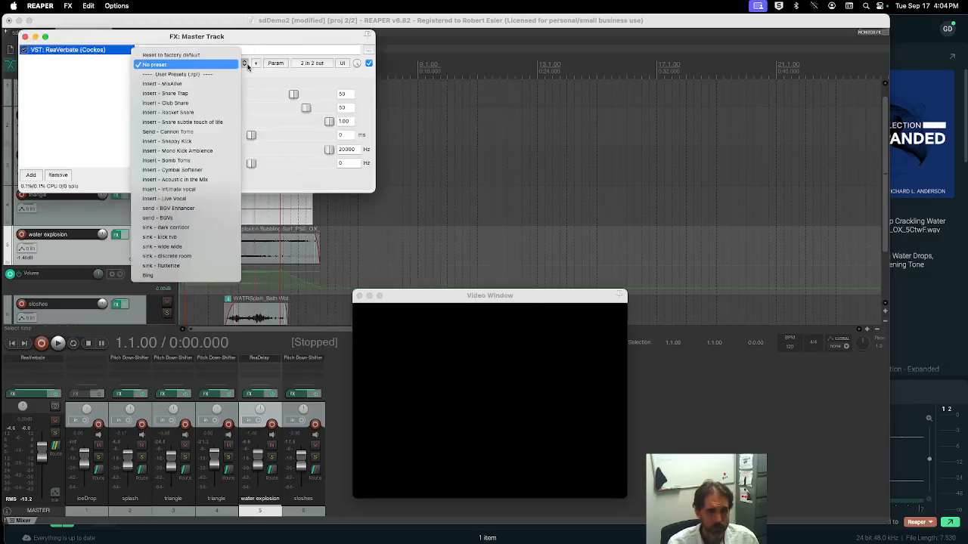
left_click(218, 227)
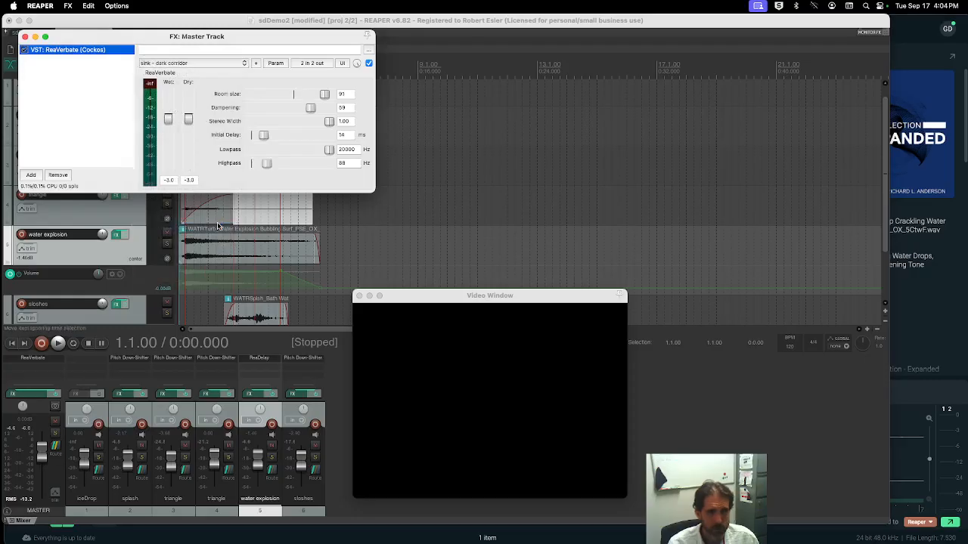
Step: Set ReaVerbate's wet level to -8.9 and dry level to -2.1, and play the full mix with the reverb
left_click_drag(160, 40, 439, 152)
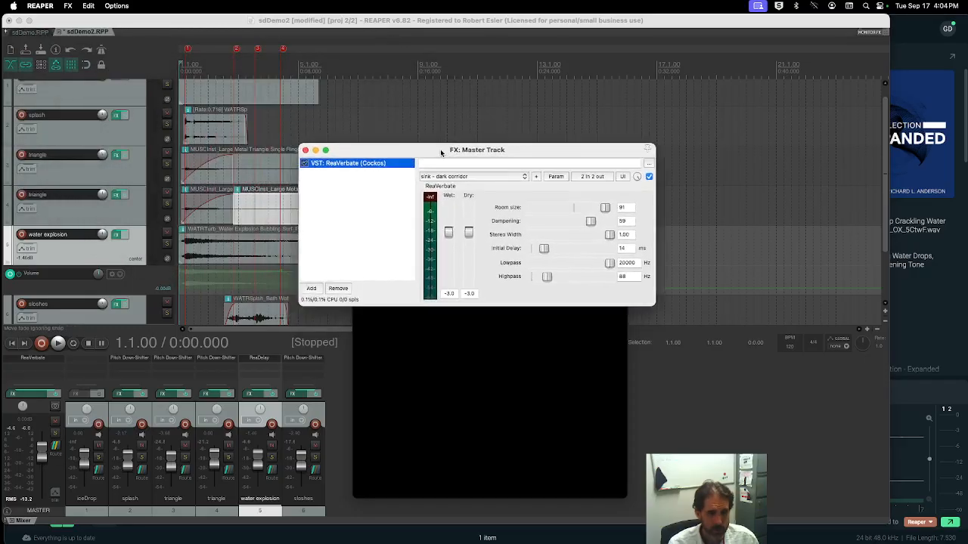
left_click_drag(450, 232, 448, 237)
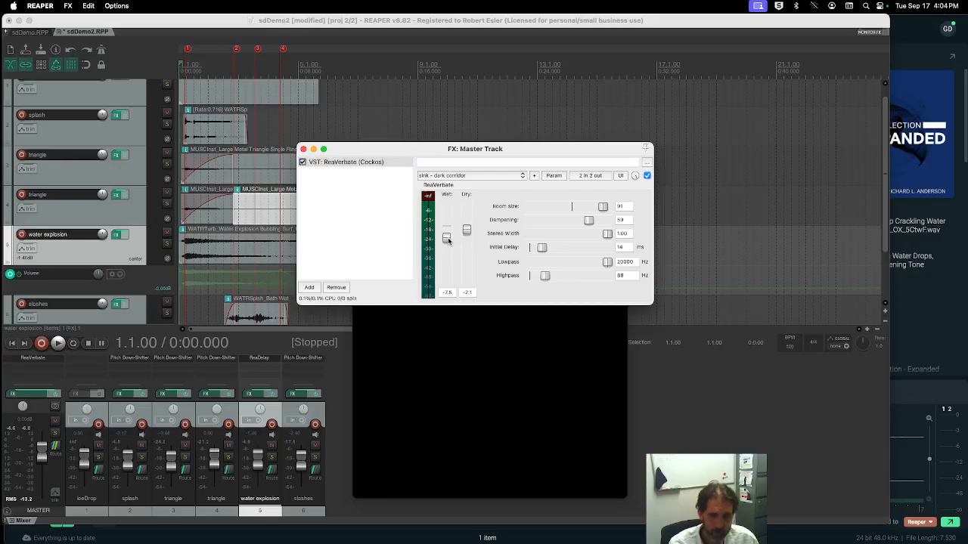
left_click_drag(367, 148, 386, 122)
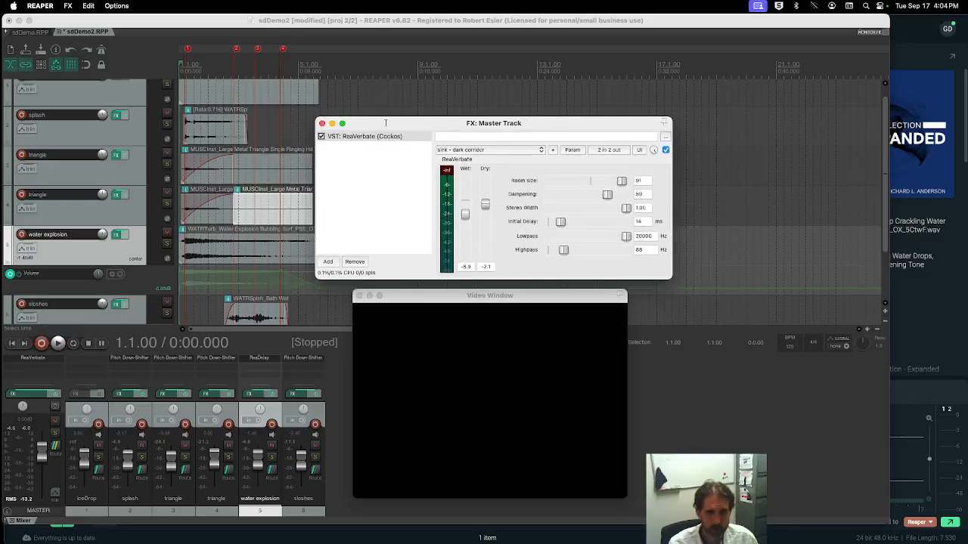
left_click(321, 124)
key("space")
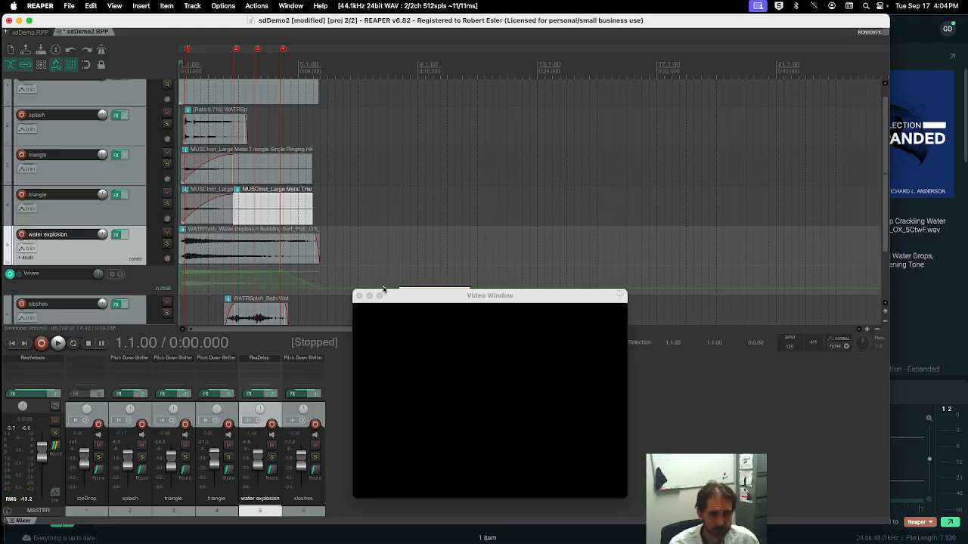
left_click_drag(435, 300, 433, 322)
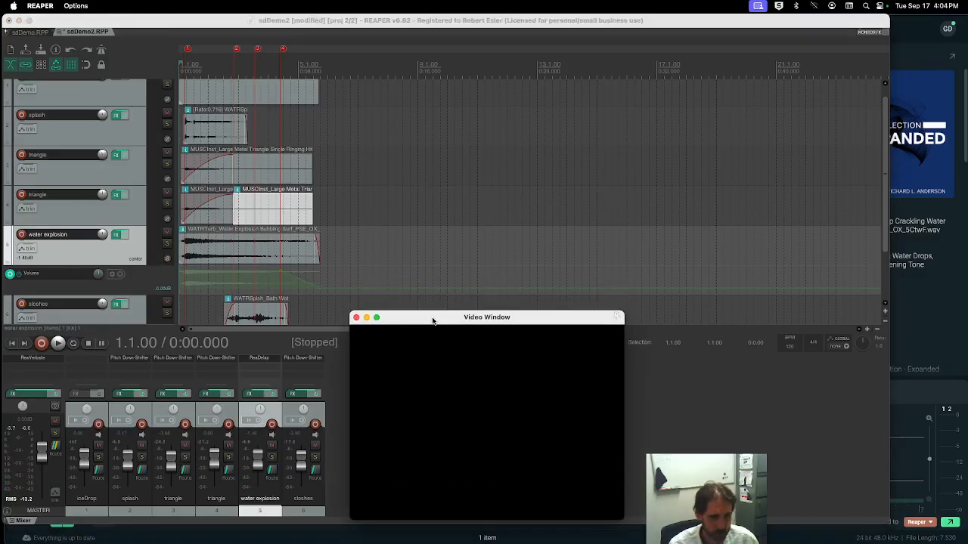
left_click_drag(433, 319, 425, 317)
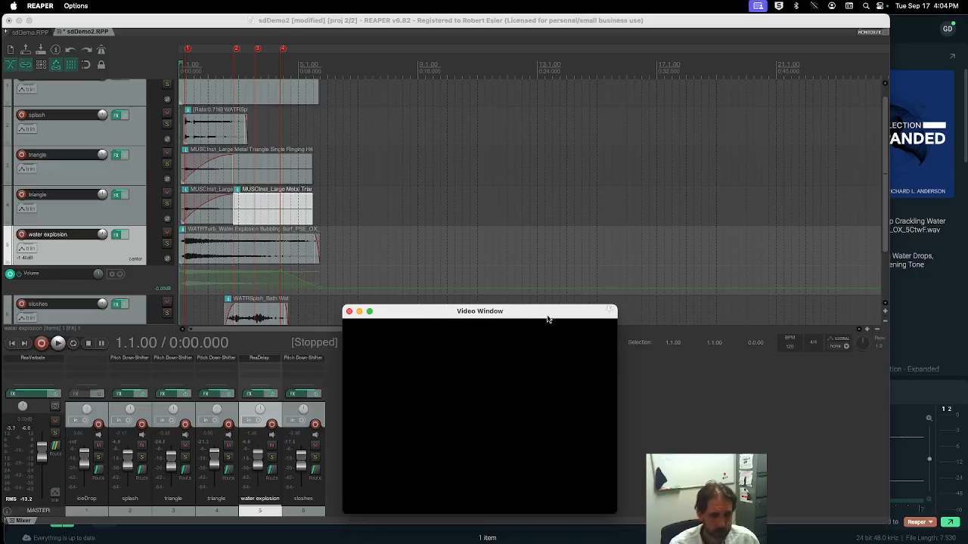
left_click_drag(547, 318, 540, 311)
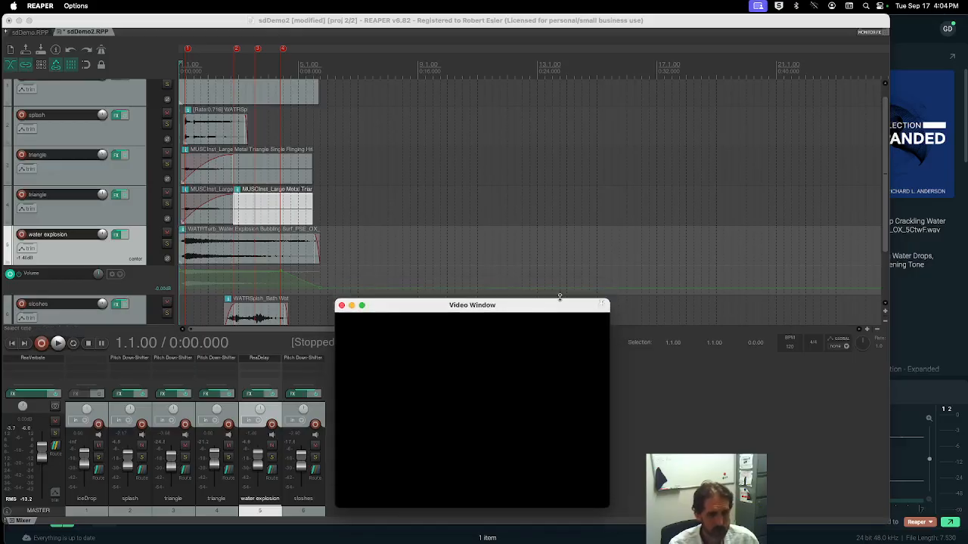
left_click_drag(555, 309, 554, 303)
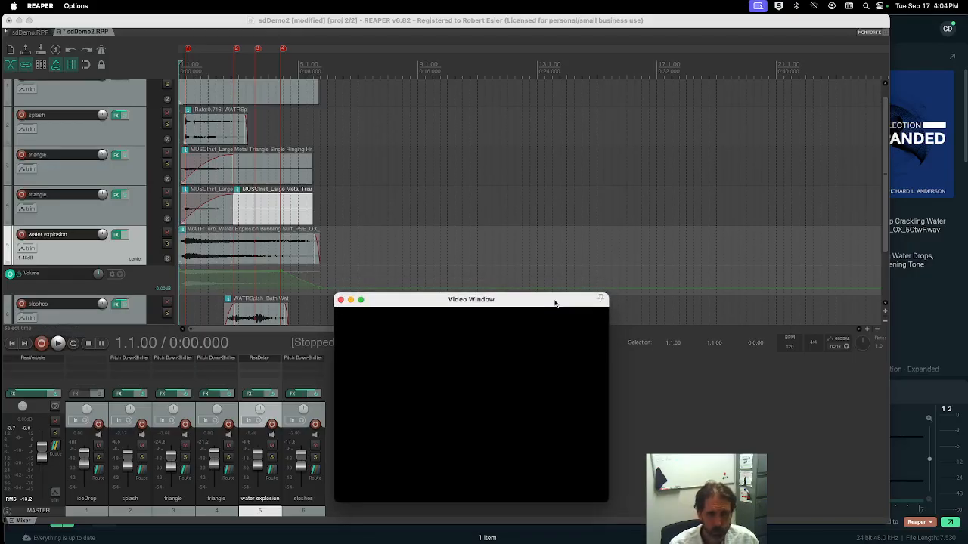
Step: Switch to SoundQ and search the sound library for "slow motion ice drop"
left_click(932, 395)
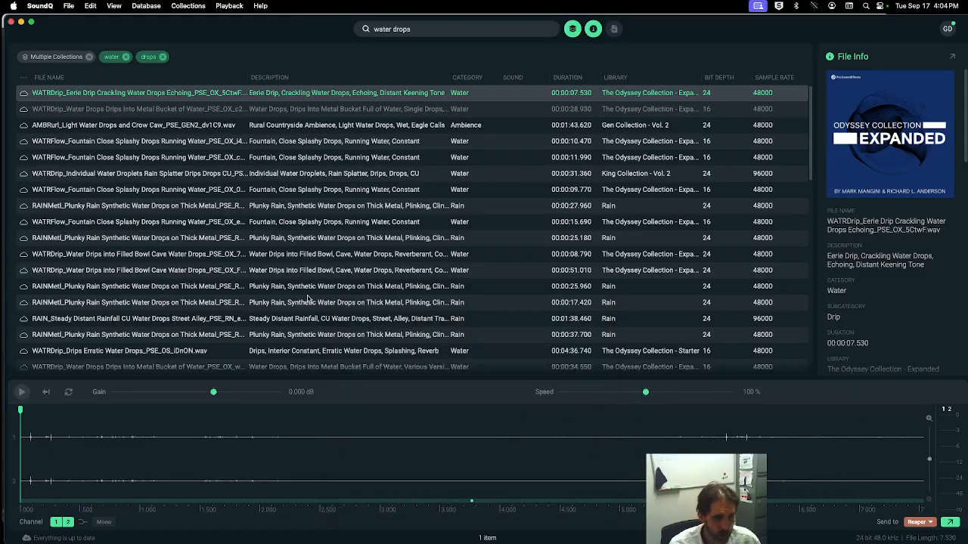
left_click(428, 31)
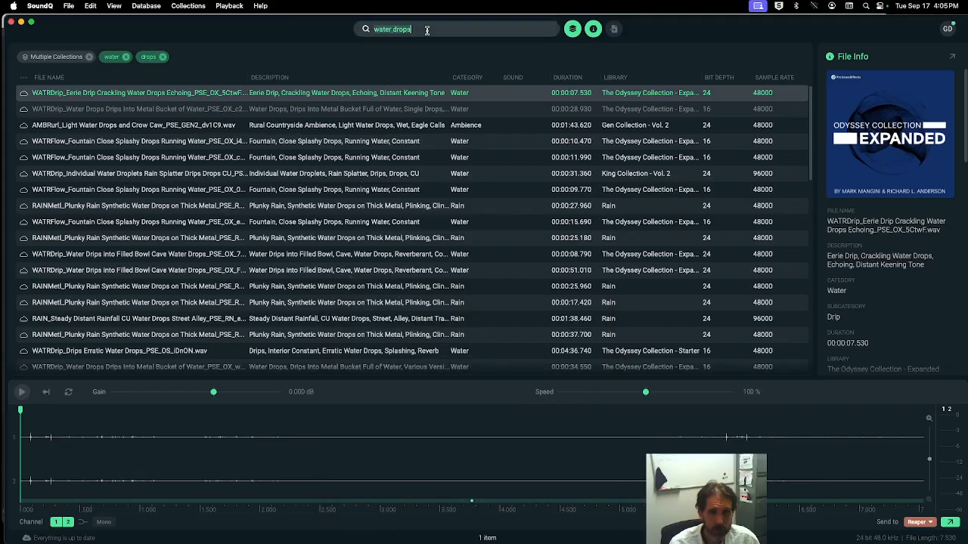
key("super+a")
type("s")
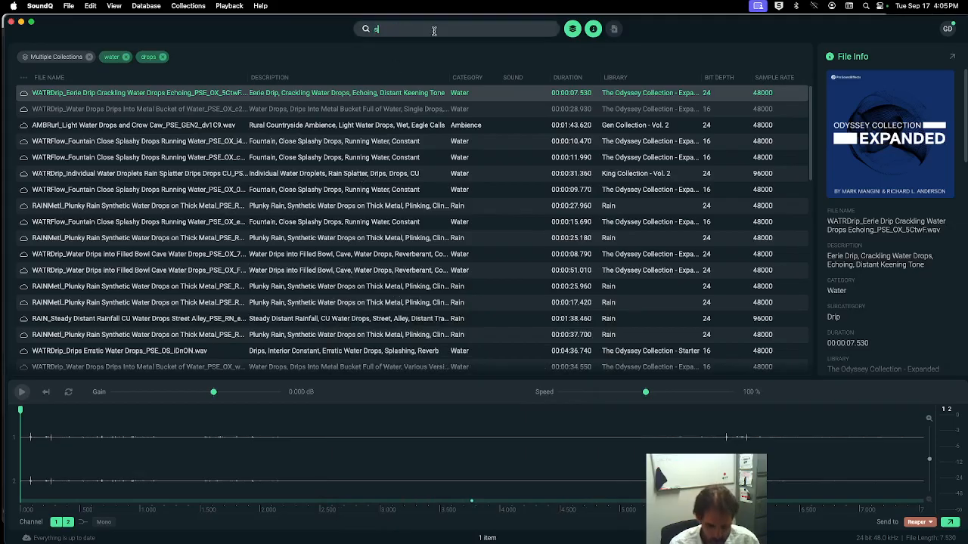
type("low motion ")
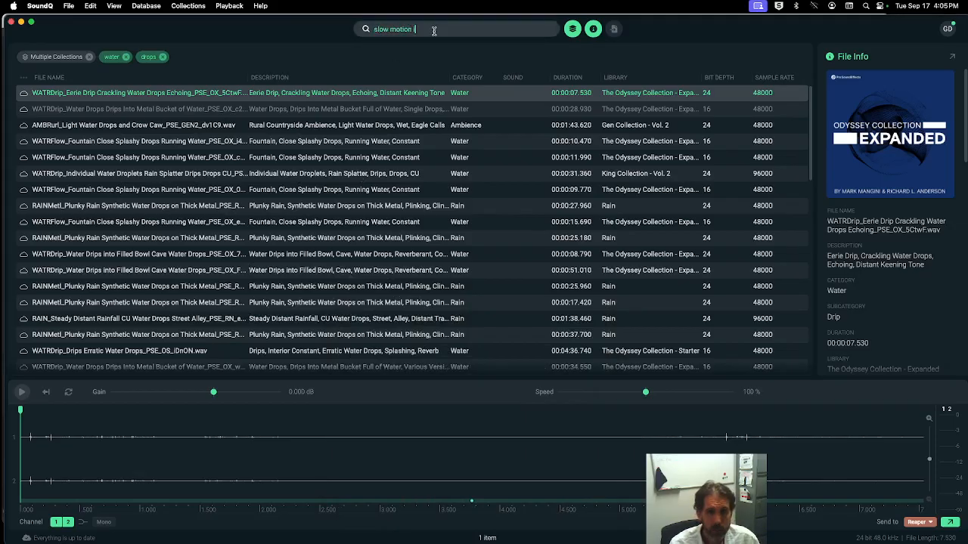
type("ice drop")
key("Return")
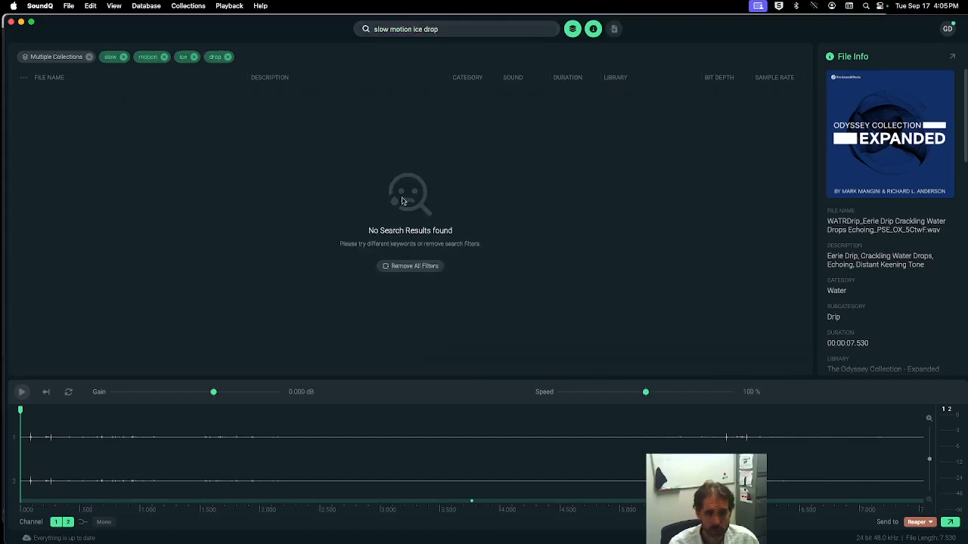
Step: Clear the library search text, switch back to Reaper and save the sdDemo2 project
left_click_drag(449, 28, 474, 29)
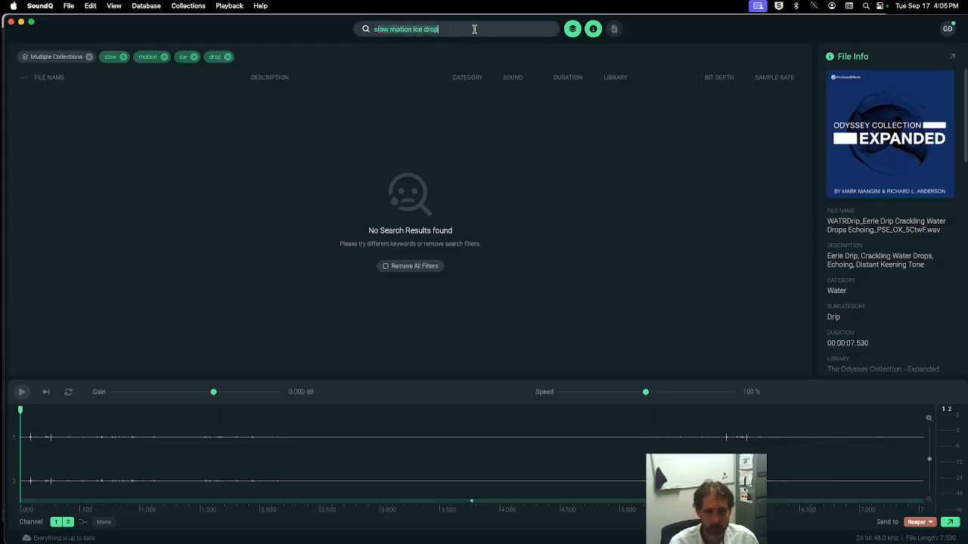
key("BackSpace")
key("super+Tab")
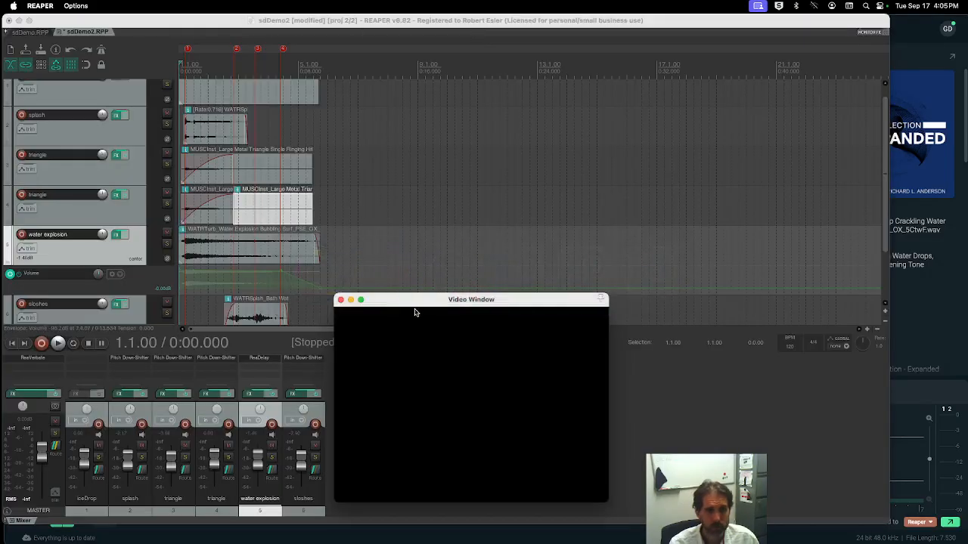
left_click(194, 29)
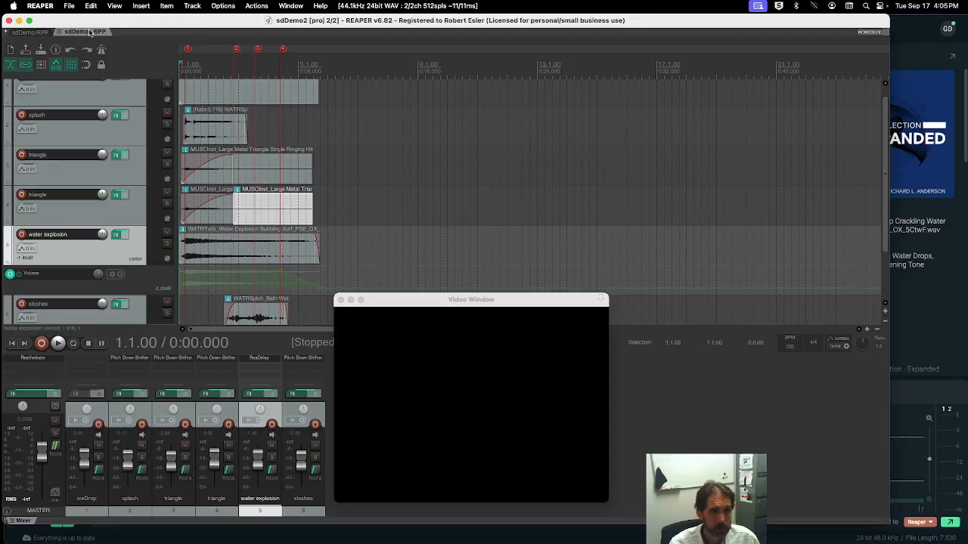
Step: Open the project's render settings and set the primary output format to Video (ffmpeg/libav encoder)
left_click(70, 7)
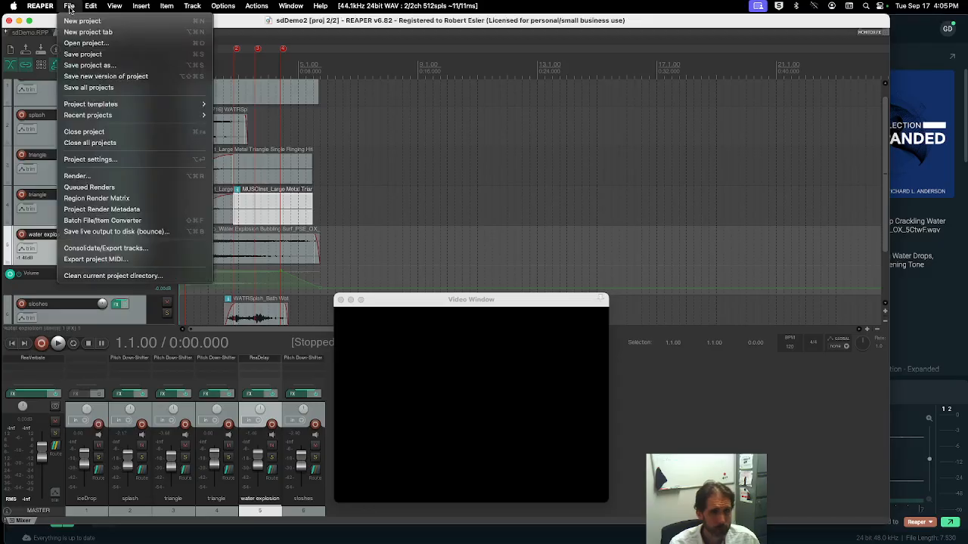
left_click(137, 179)
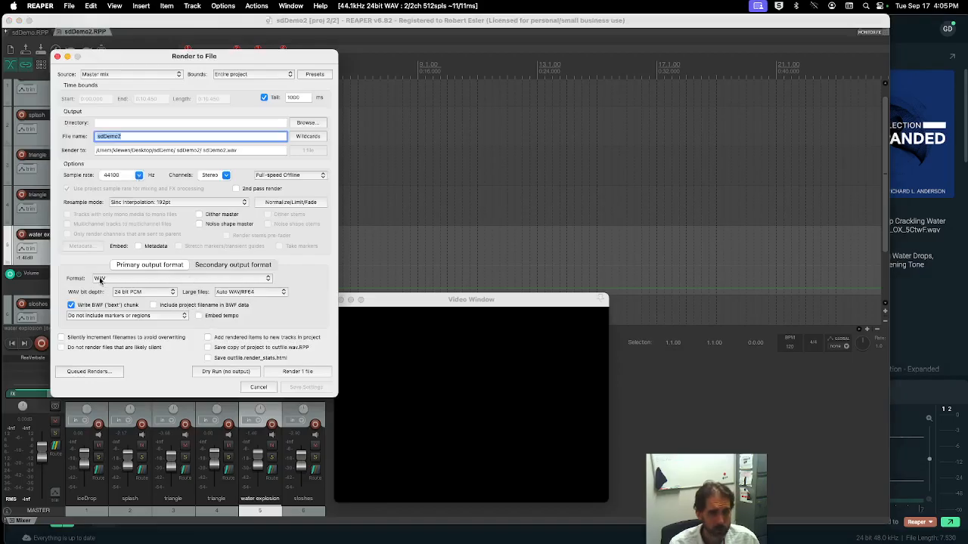
left_click(212, 279)
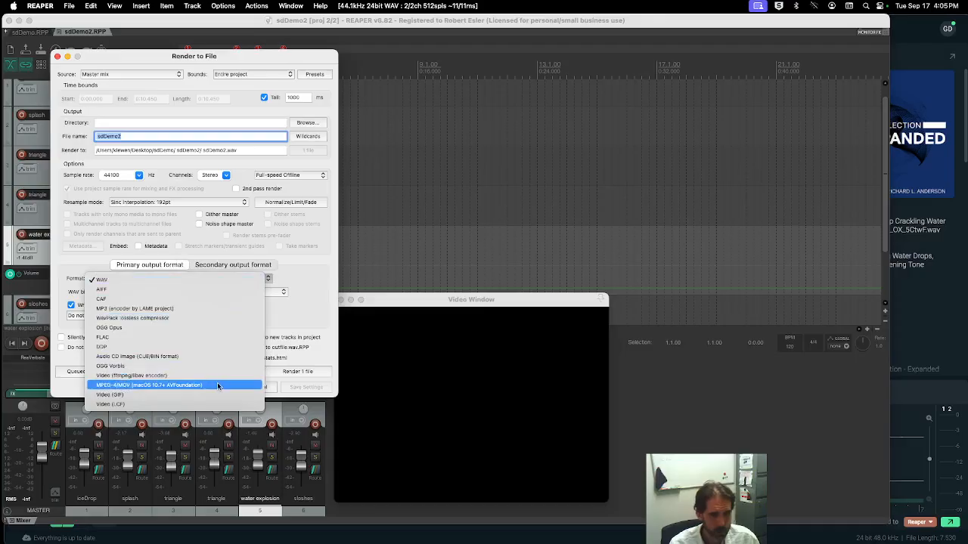
left_click(171, 377)
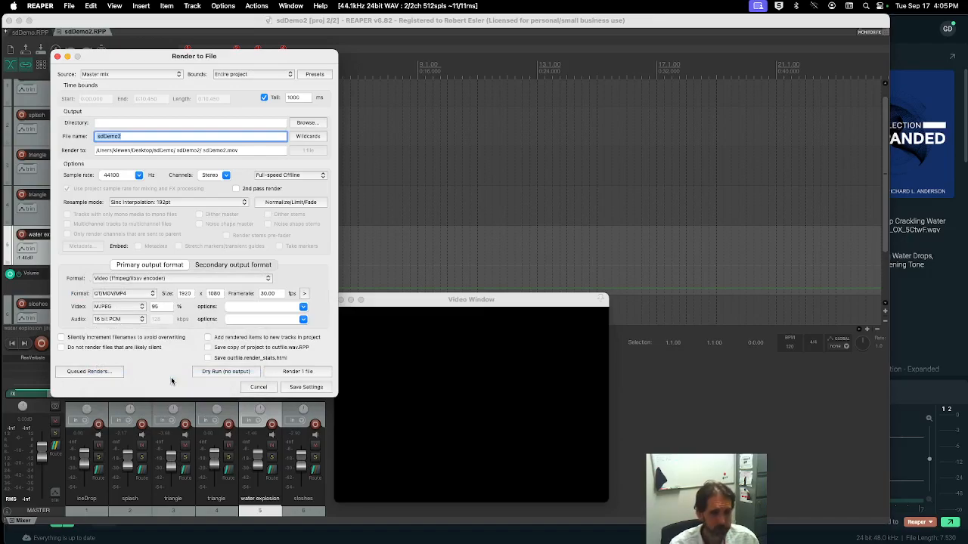
Step: Review the video container choices and the output directory options for the render, keeping QT/MOV/MP4 and the default location
left_click(151, 294)
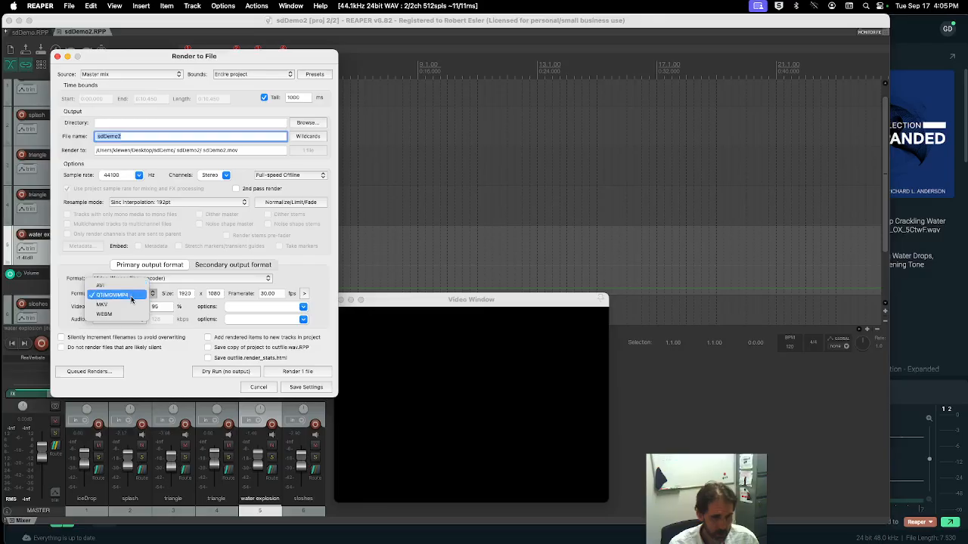
left_click(172, 301)
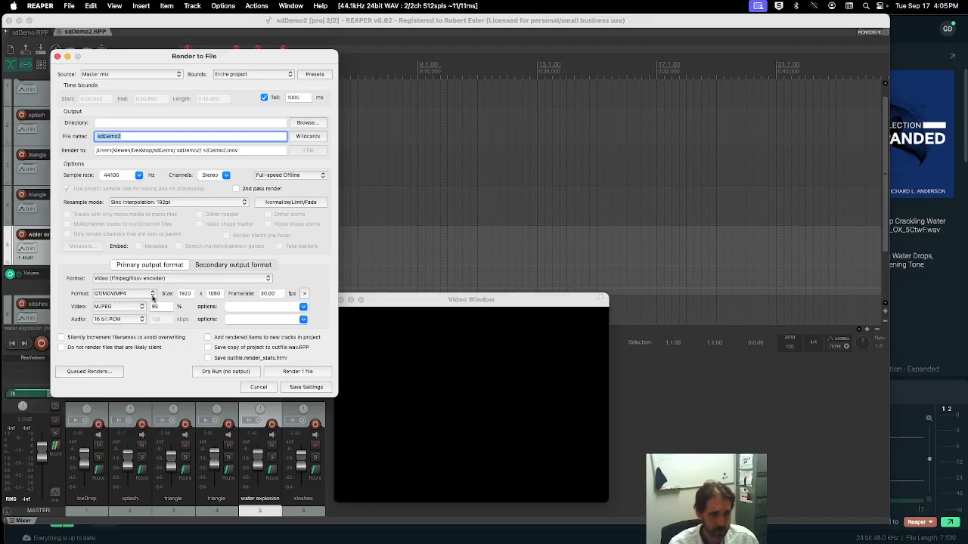
left_click(153, 295)
left_click(168, 298)
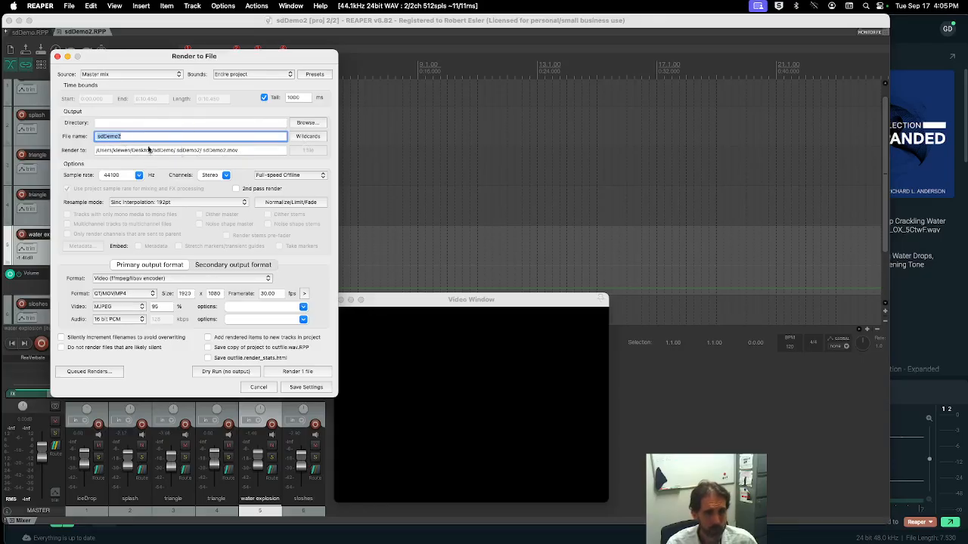
left_click(318, 127)
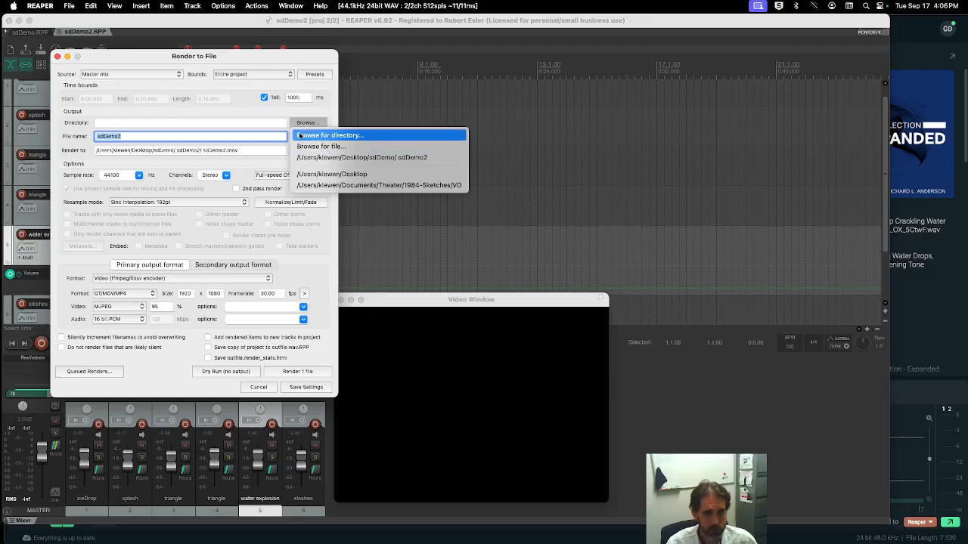
left_click(276, 115)
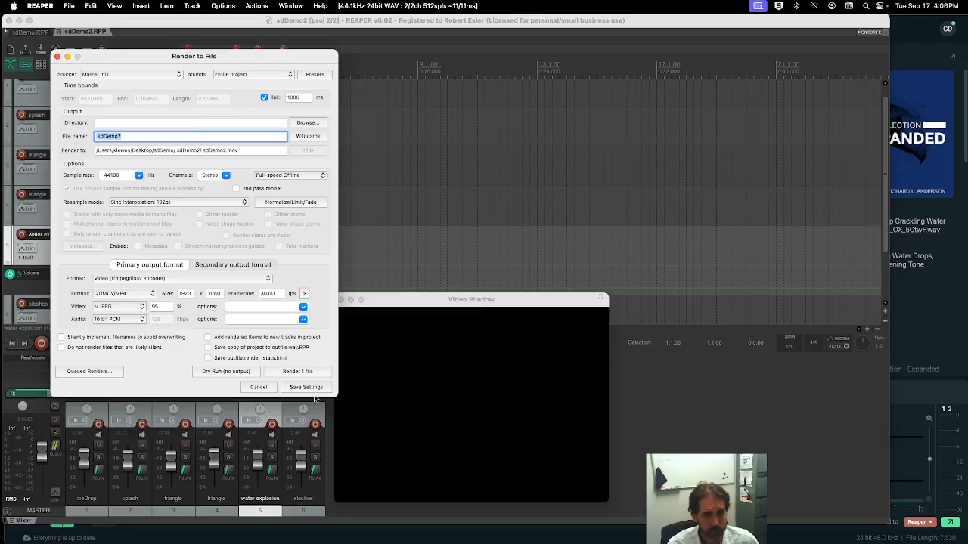
Step: Render the master mix with video to sdDemo2.mov, close the render report and switch to Finder
left_click(306, 374)
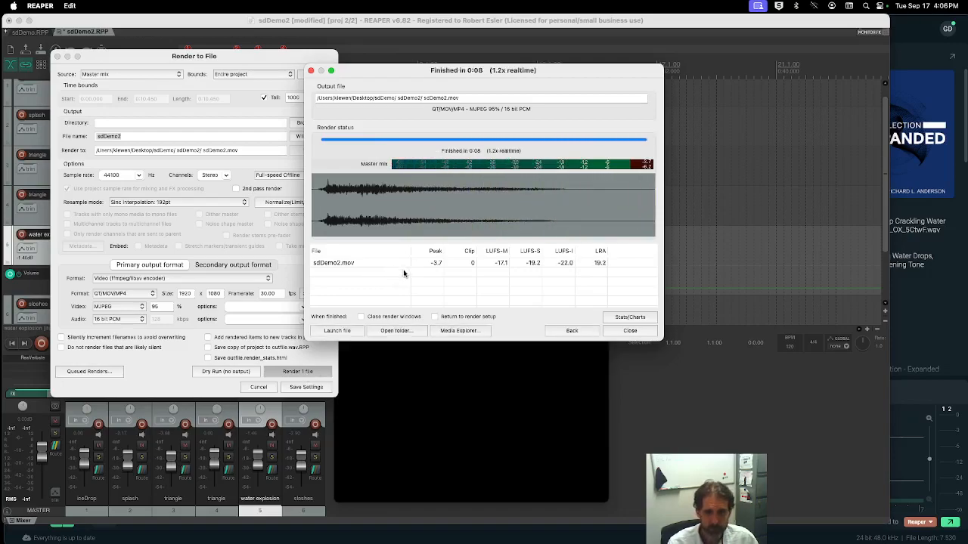
left_click(632, 333)
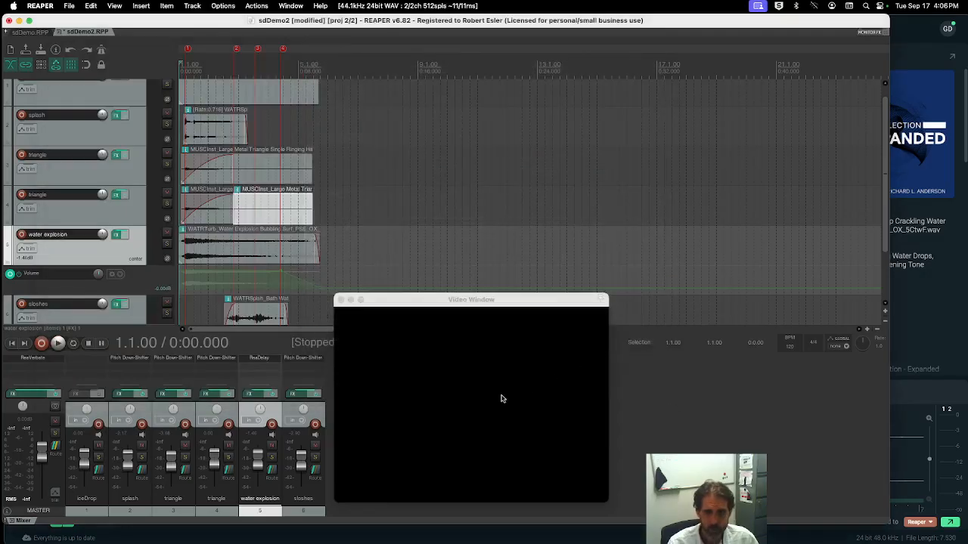
key("super+Tab")
left_click(507, 283)
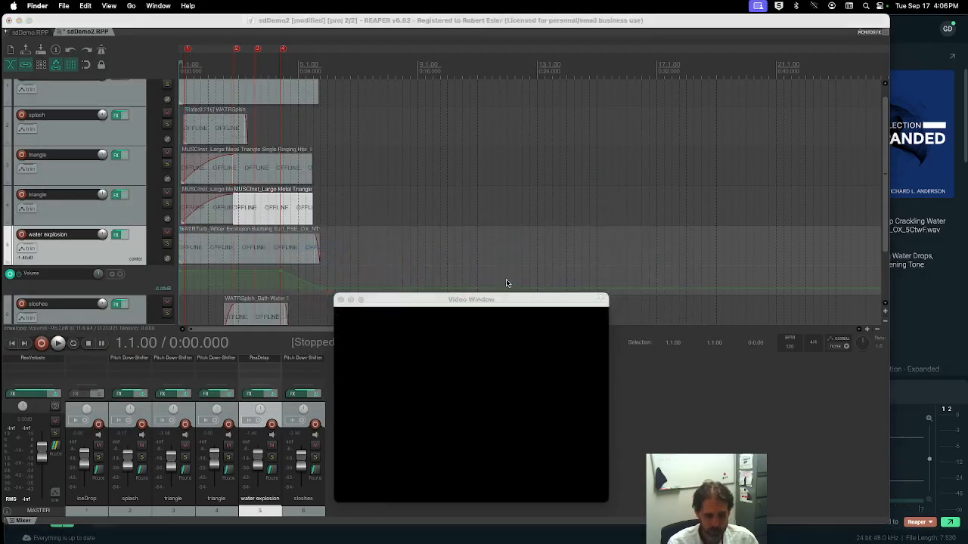
Step: Find the rendered sdDemo2.mov in the Desktop's sdDemo/sdDemo2 folder, preview its playback, then close the preview and the Finder window
key("super+shift+d")
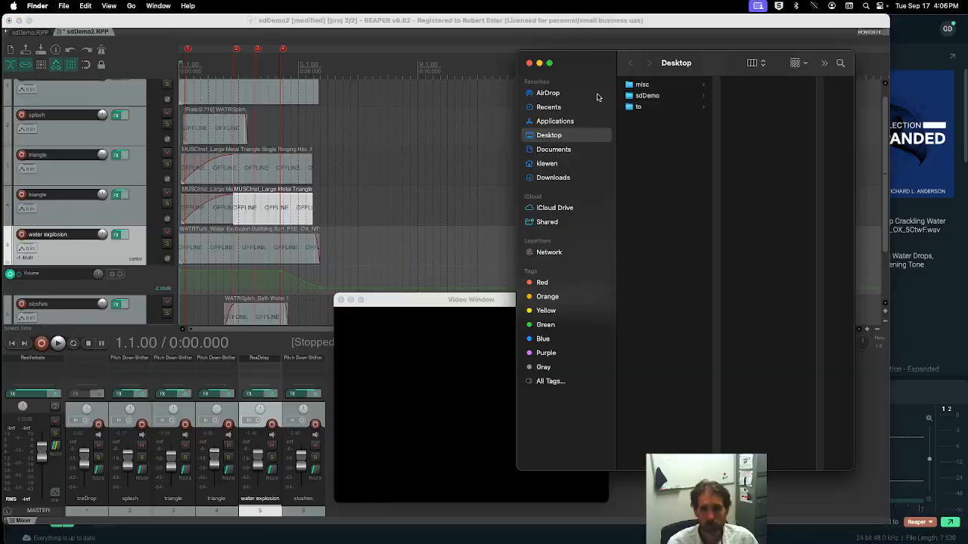
left_click(627, 99)
left_click_drag(592, 67, 421, 67)
left_click(595, 84)
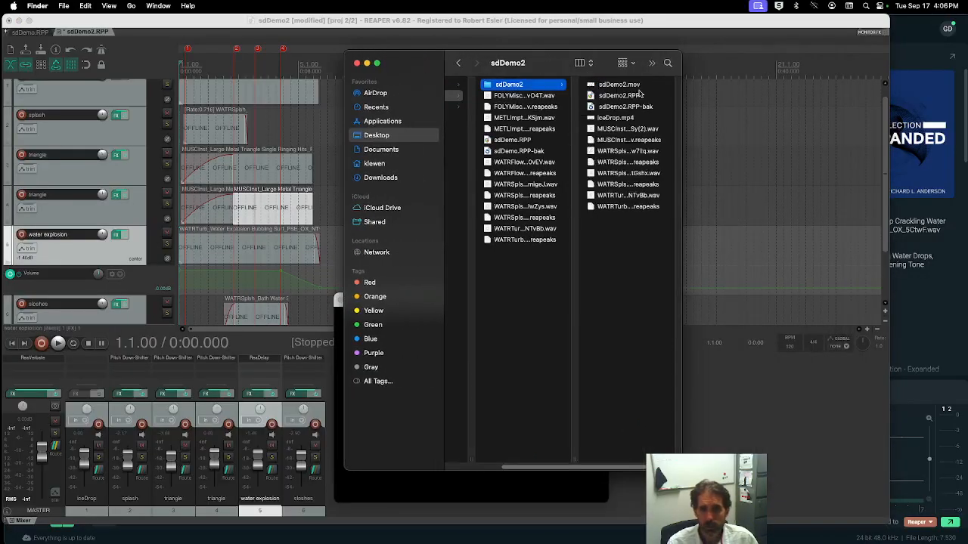
left_click(620, 85)
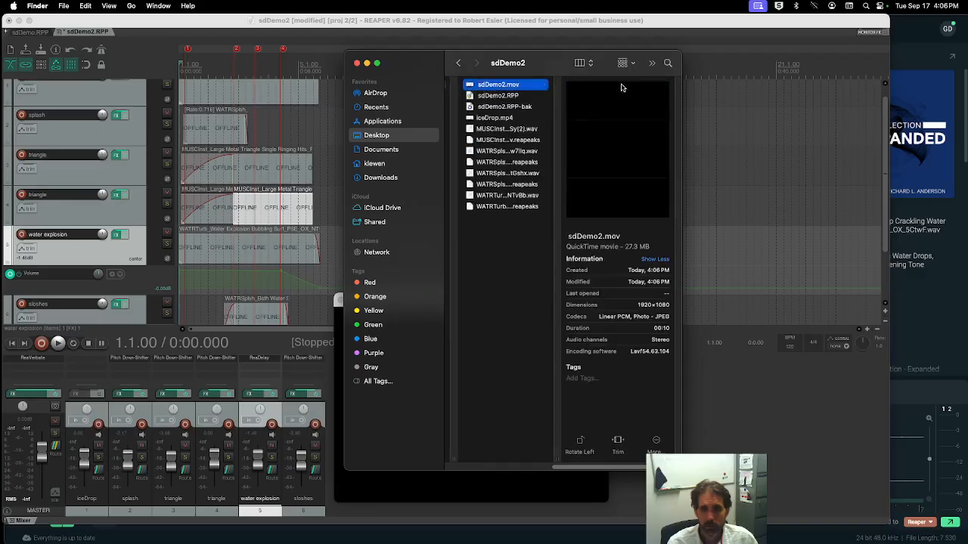
key("space")
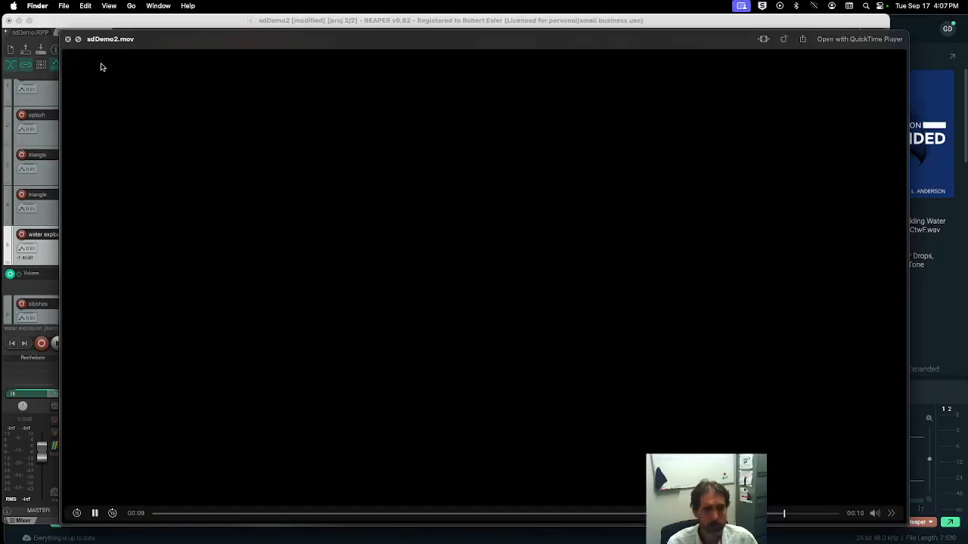
left_click(68, 40)
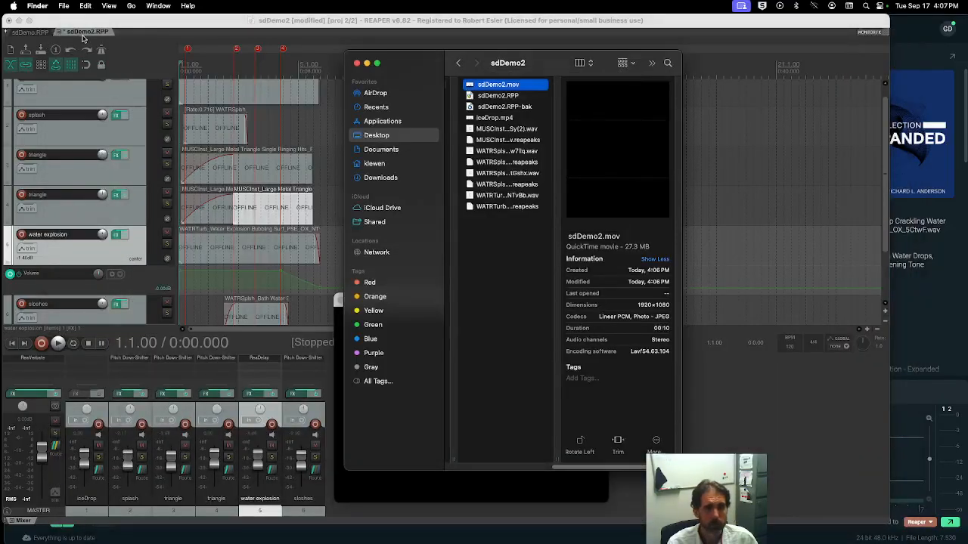
left_click(357, 64)
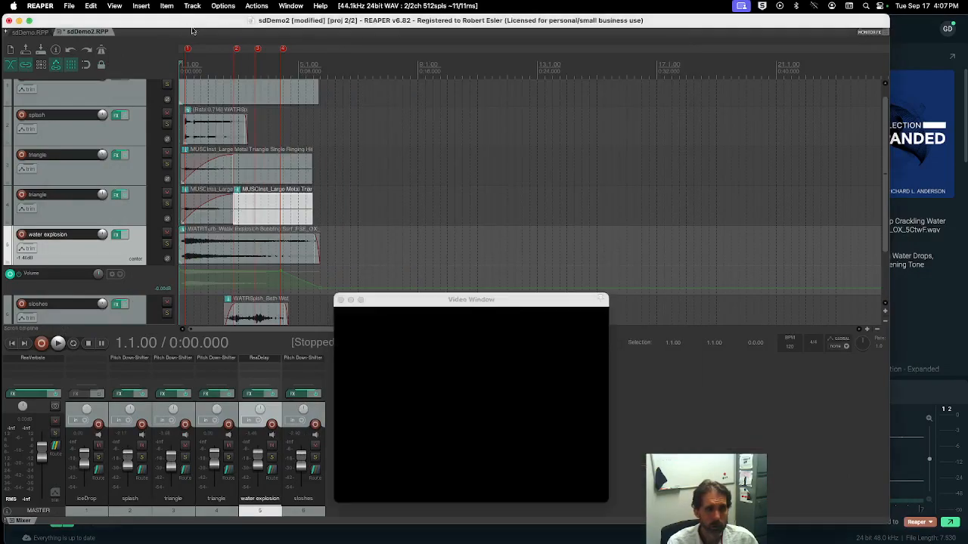
Step: Switch to the sdDemo project, move the video window up slightly, and play the earlier sound design from the start
left_click(34, 33)
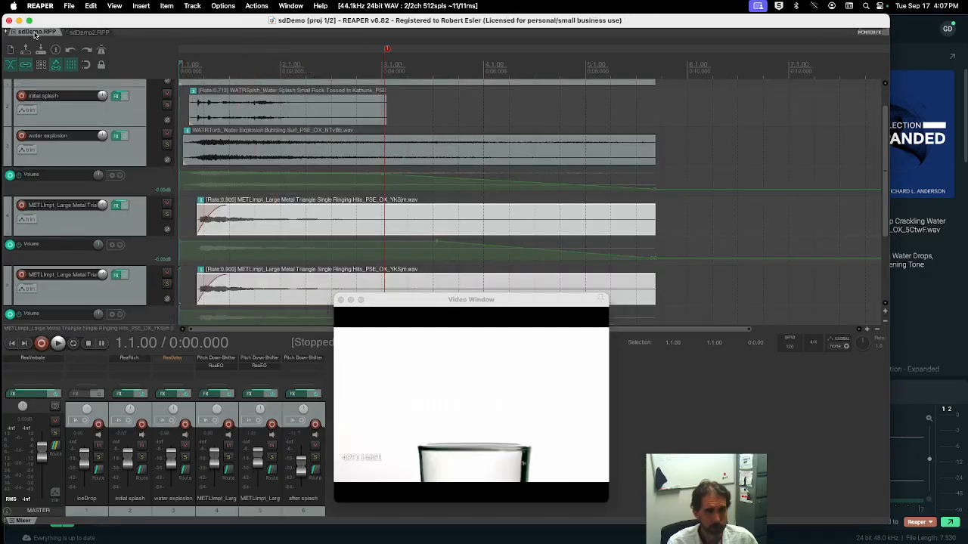
left_click(88, 33)
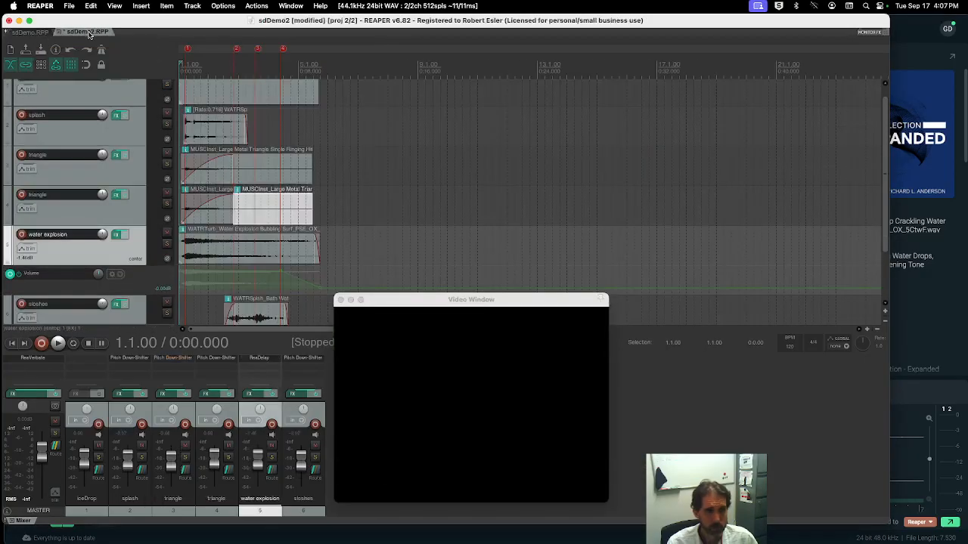
left_click(33, 34)
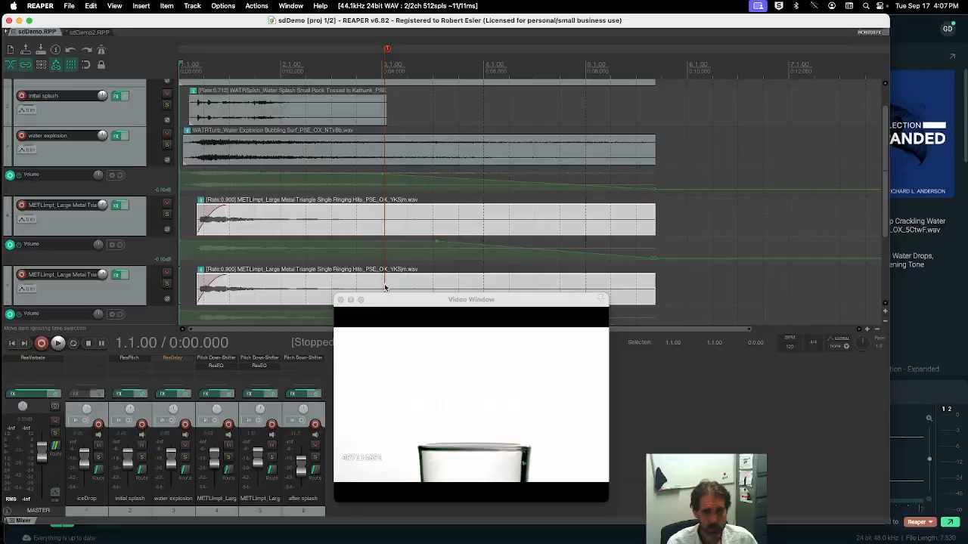
left_click_drag(396, 305, 399, 292)
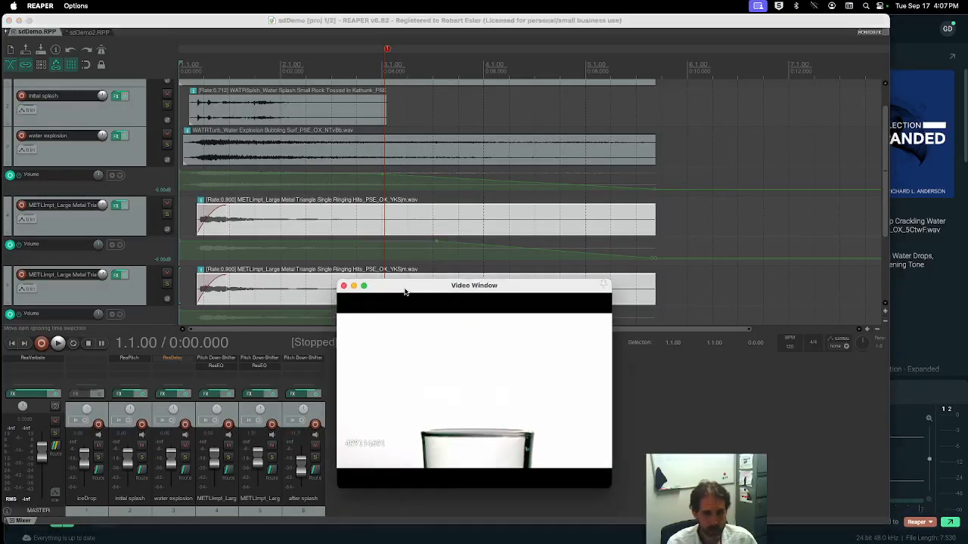
key("space")
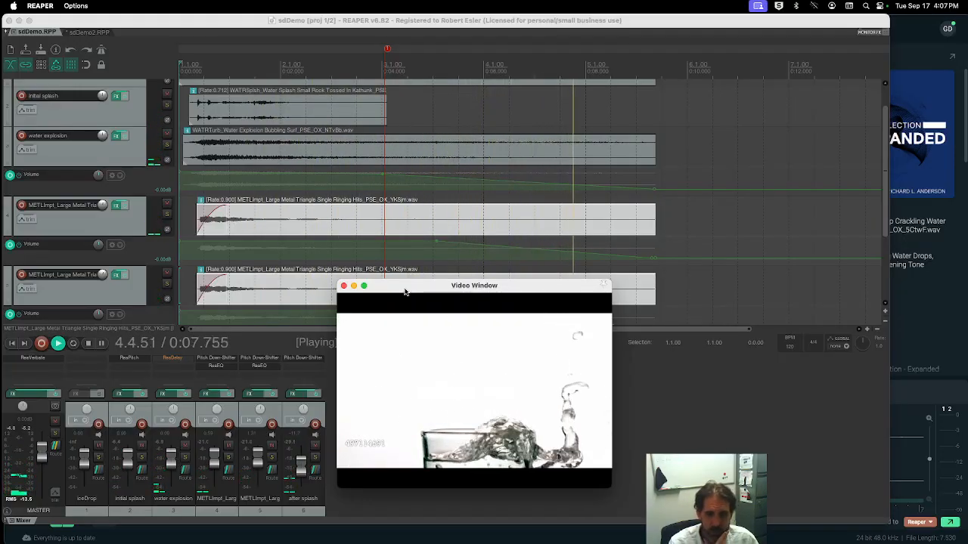
key("space")
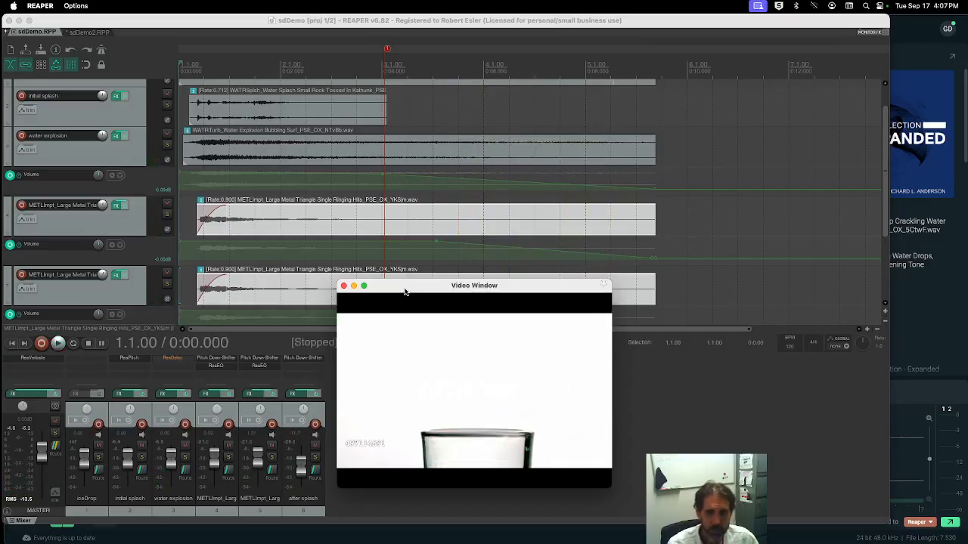
Step: Return to the sdDemo2 project, save it, and compare its track layout with the sdDemo project, ending on sdDemo2
left_click(90, 33)
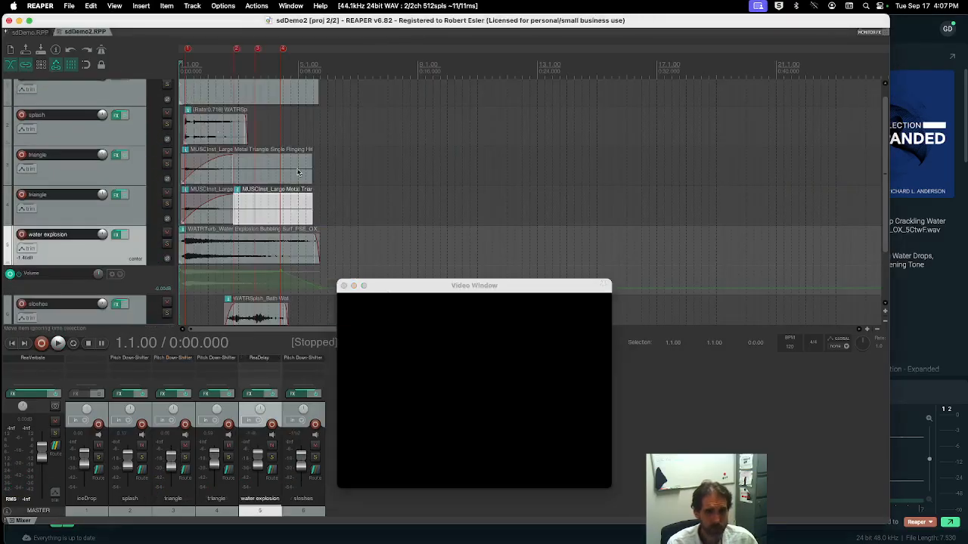
left_click(408, 294)
mouse_move(408, 292)
left_mouse_down()
mouse_move(411, 275)
mouse_move(414, 323)
mouse_move(374, 313)
mouse_move(413, 316)
mouse_move(406, 310)
left_mouse_up()
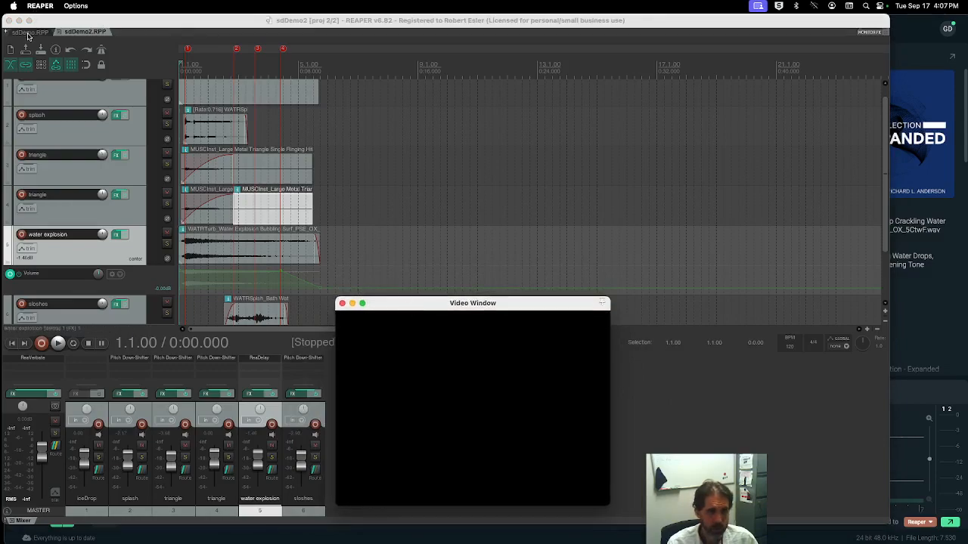
left_click(31, 32)
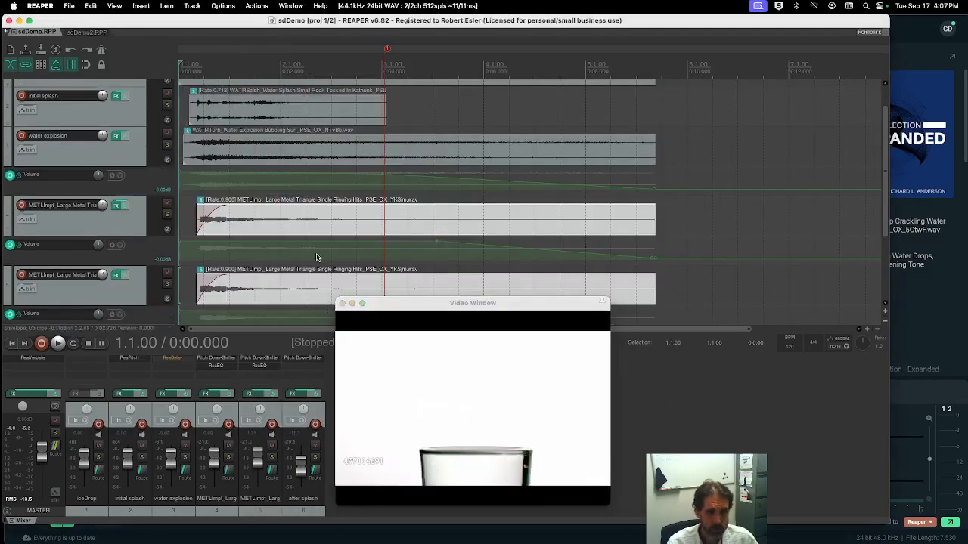
left_click(87, 33)
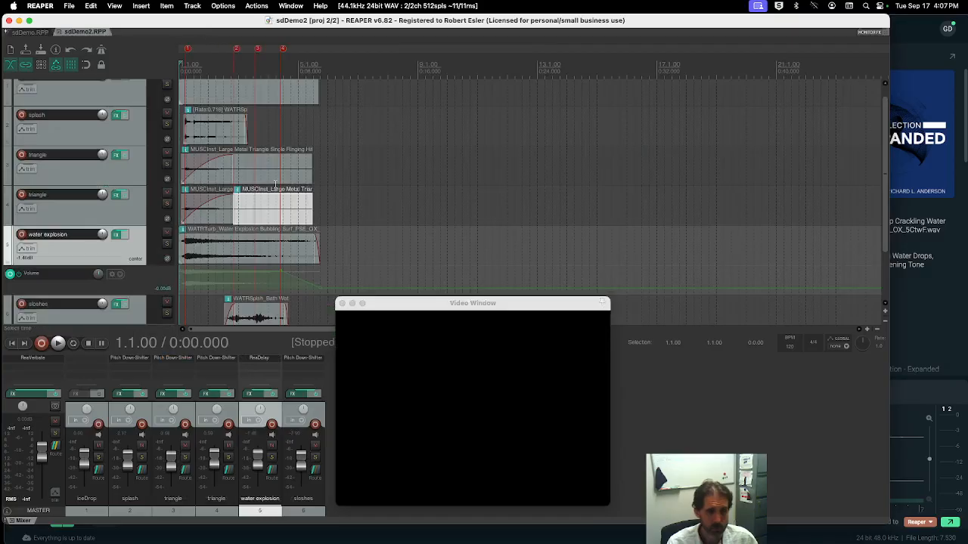
scroll(310, 224, "up", 3)
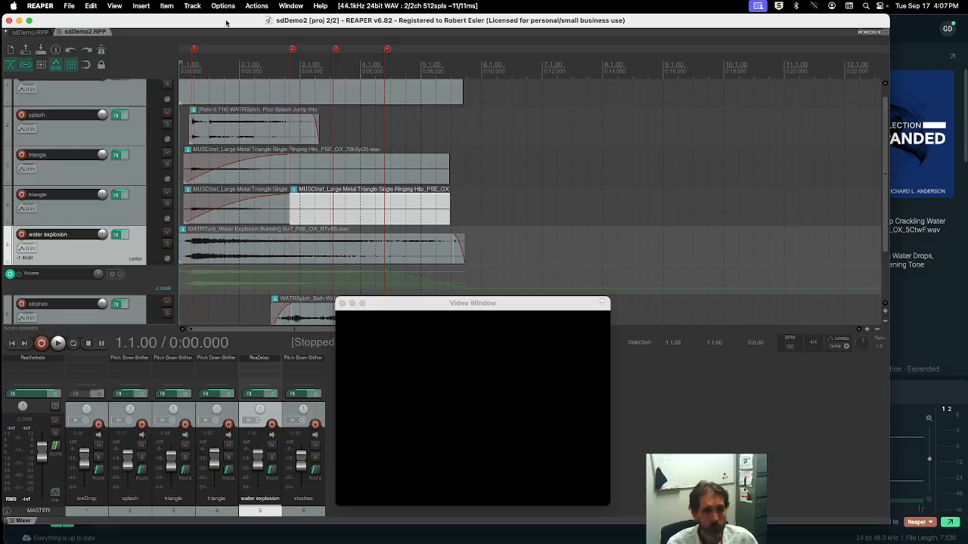
key("cmd+Tab")
key("super+Tab")
key("super+Tab")
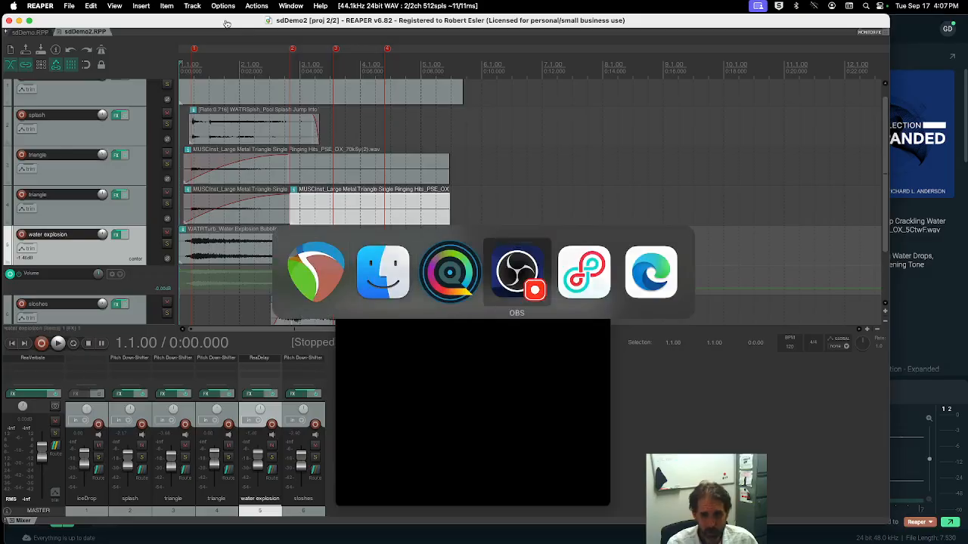